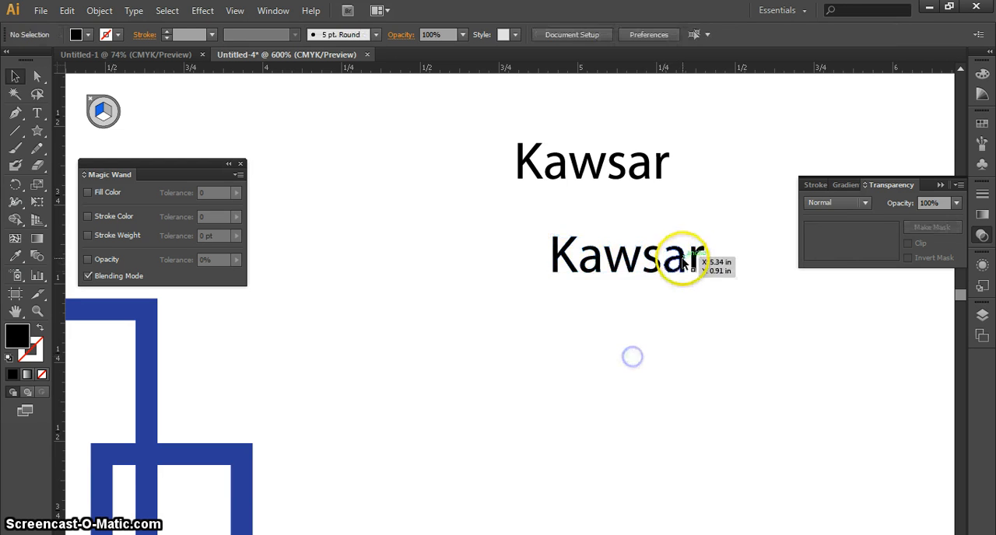
Add a separate 12 pt Myriad Pro letter "e" just beneath the last "a" of the lower outlined word.
click(682, 261)
key(ctrl+plus)
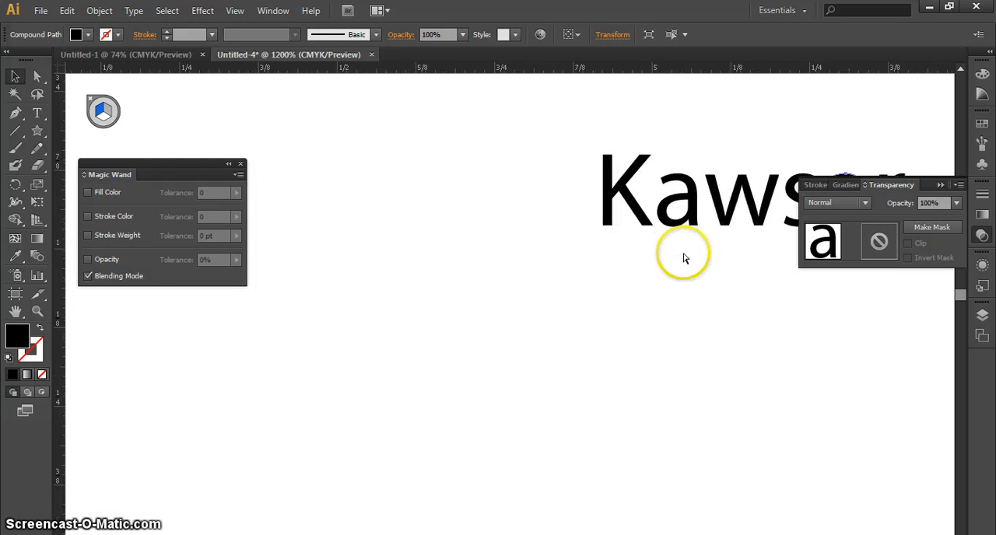
drag(718, 256, 461, 351)
click(632, 340)
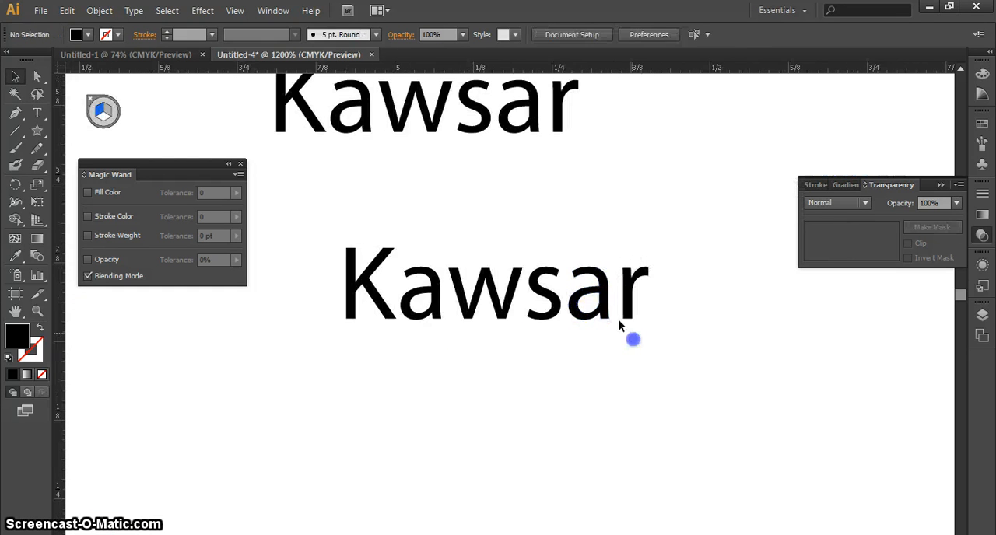
click(604, 305)
click(604, 309)
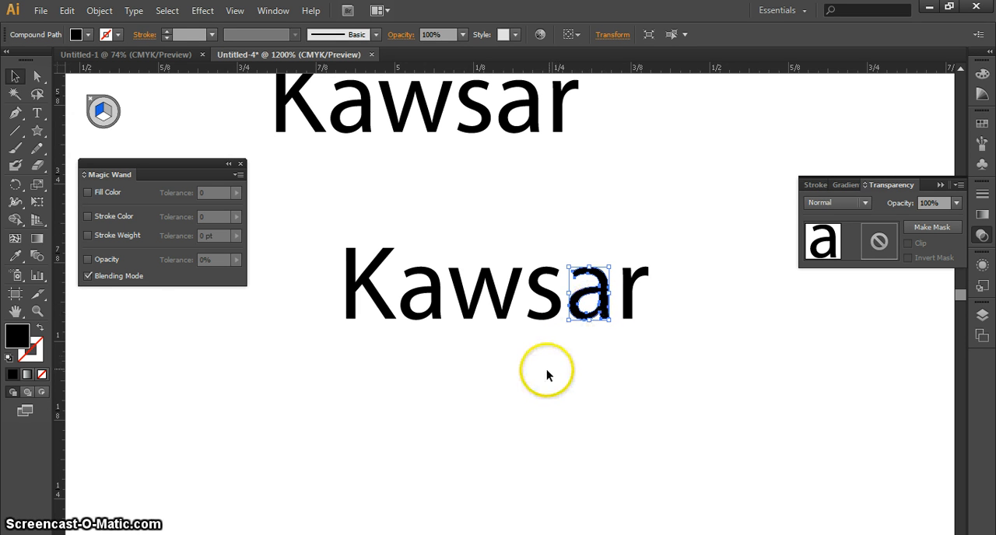
drag(547, 371, 603, 346)
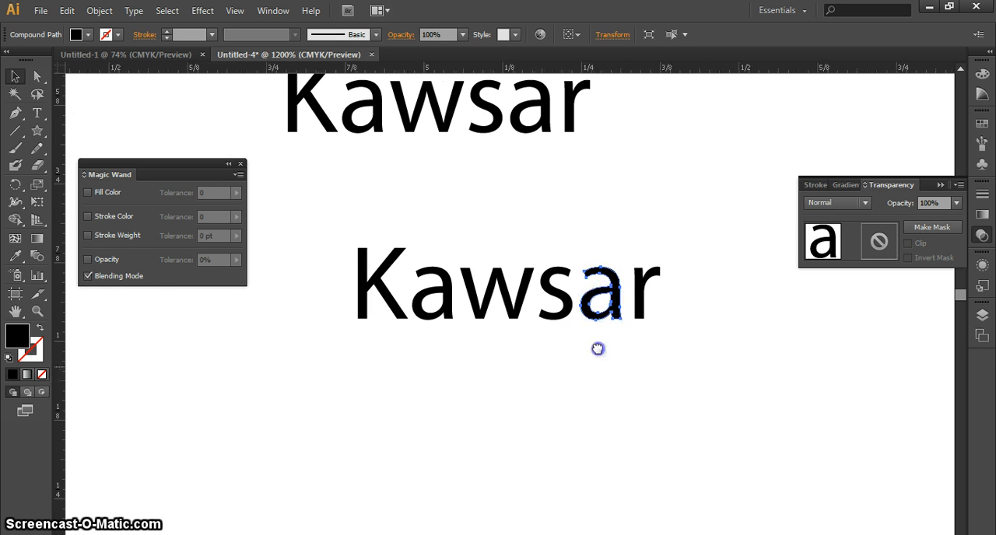
click(37, 113)
click(611, 386)
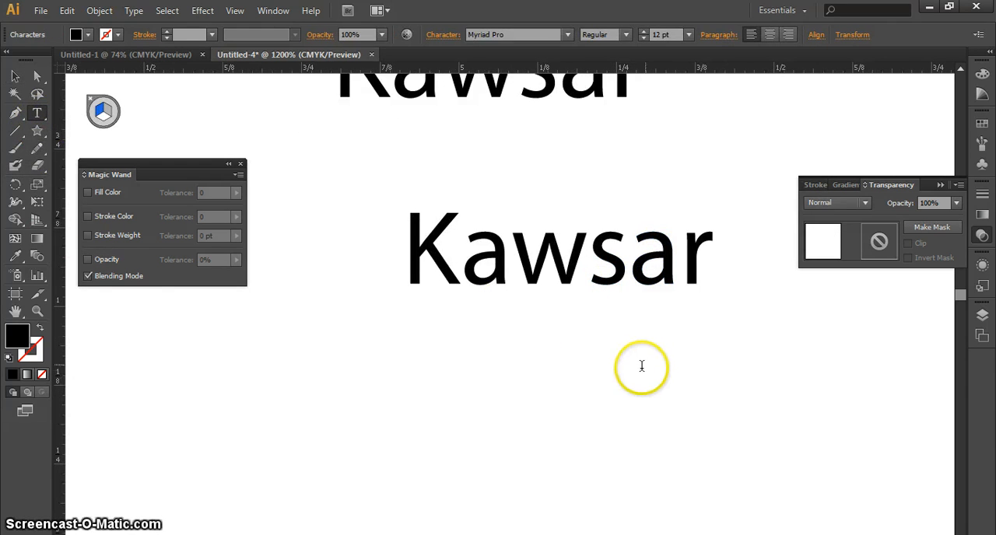
text(e)
click(15, 76)
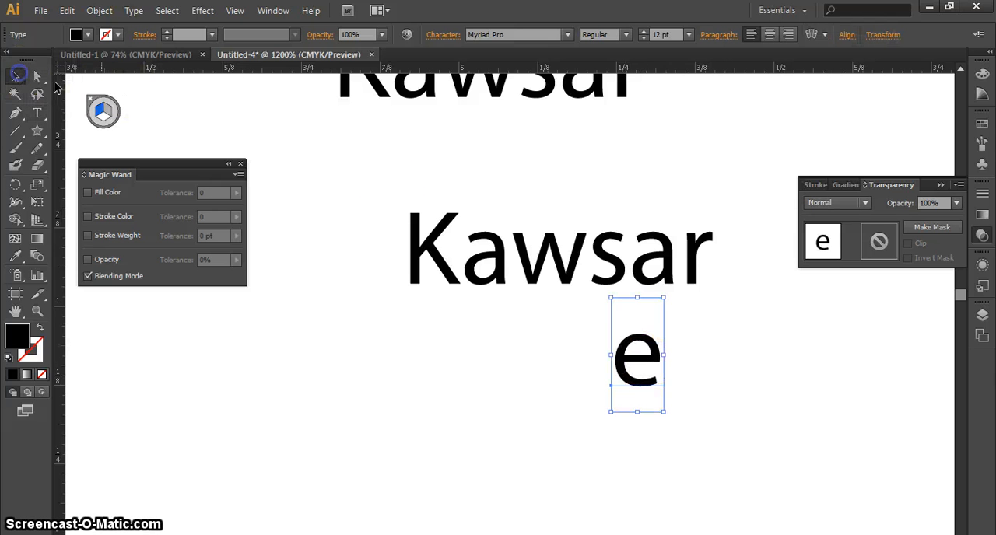
drag(656, 345, 685, 354)
Lock all the outlined letters of the lower word and try to select them with a selection marquee.
click(667, 257)
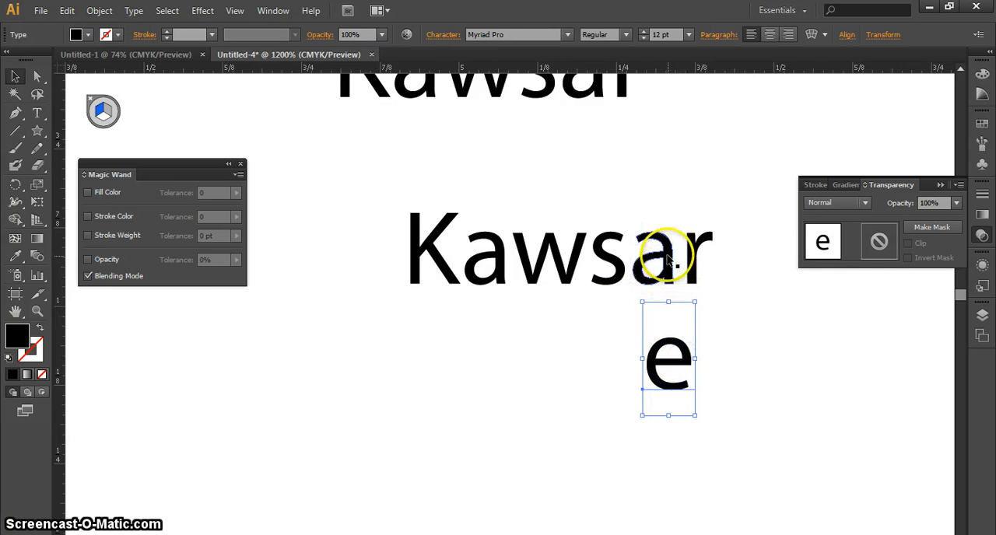
drag(741, 294, 357, 201)
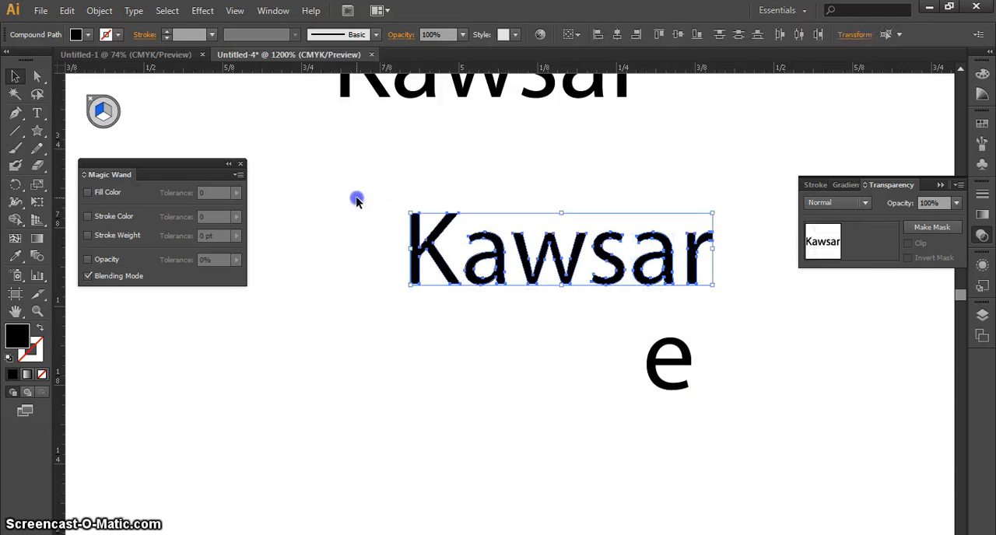
key(ctrl)
click(116, 140)
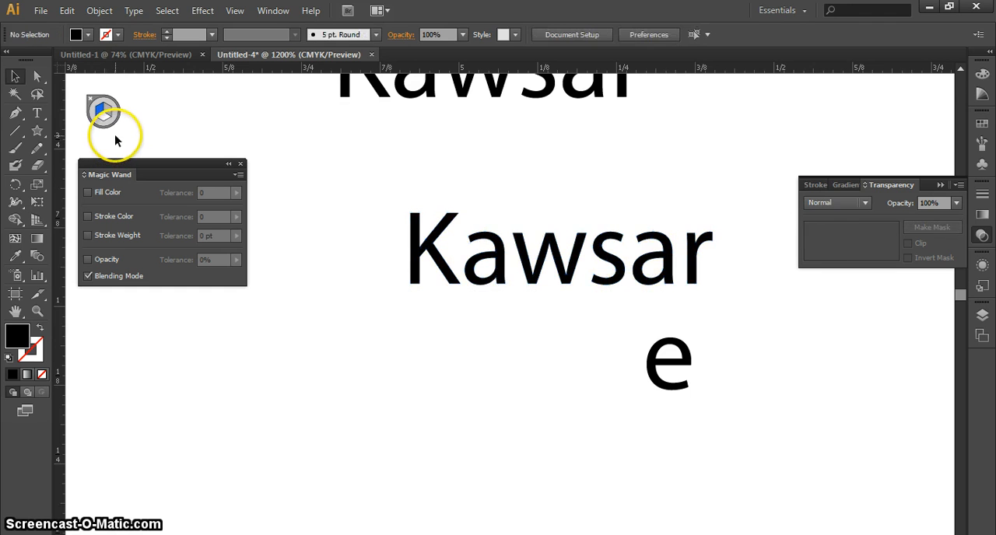
drag(382, 205, 697, 296)
click(234, 11)
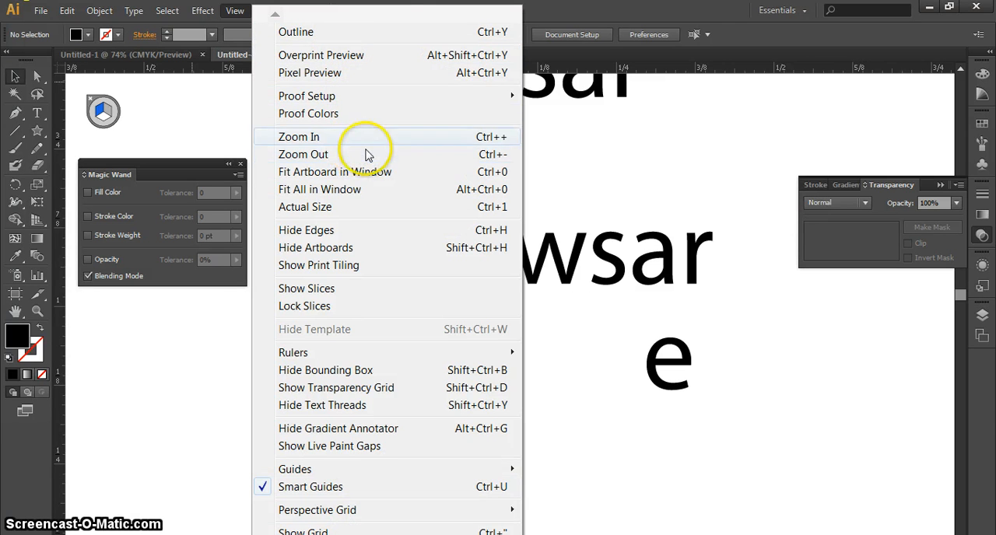
mouse_move(459, 101)
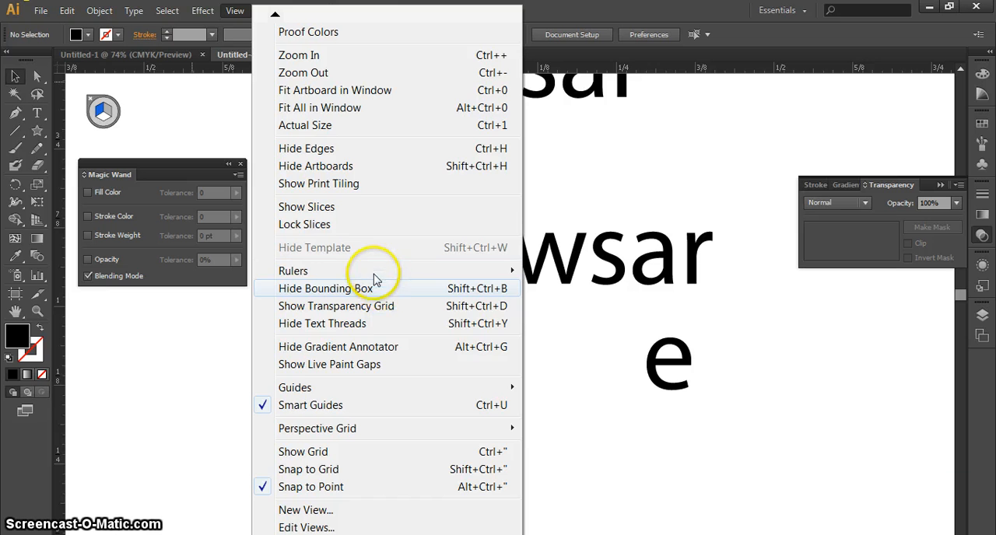
mouse_move(371, 272)
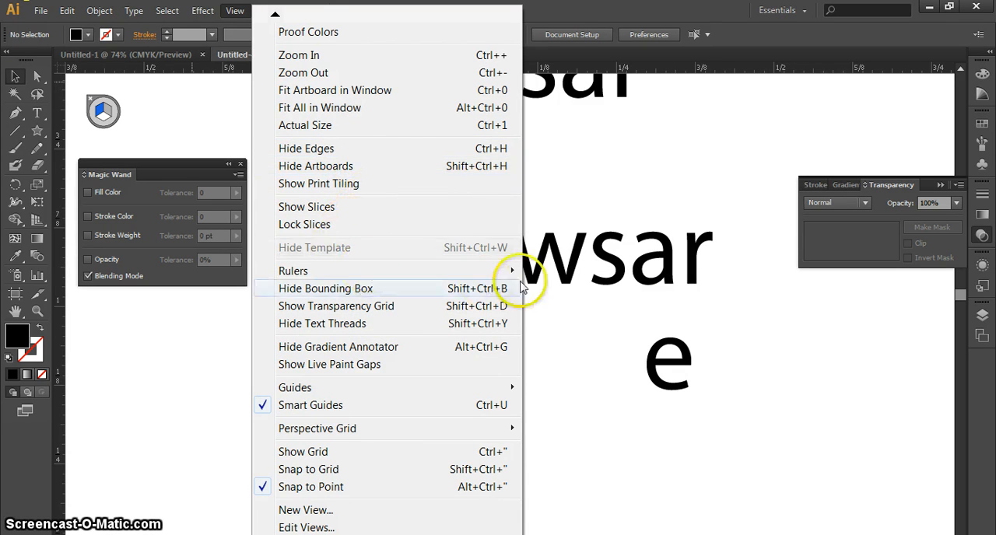
click(547, 265)
click(568, 266)
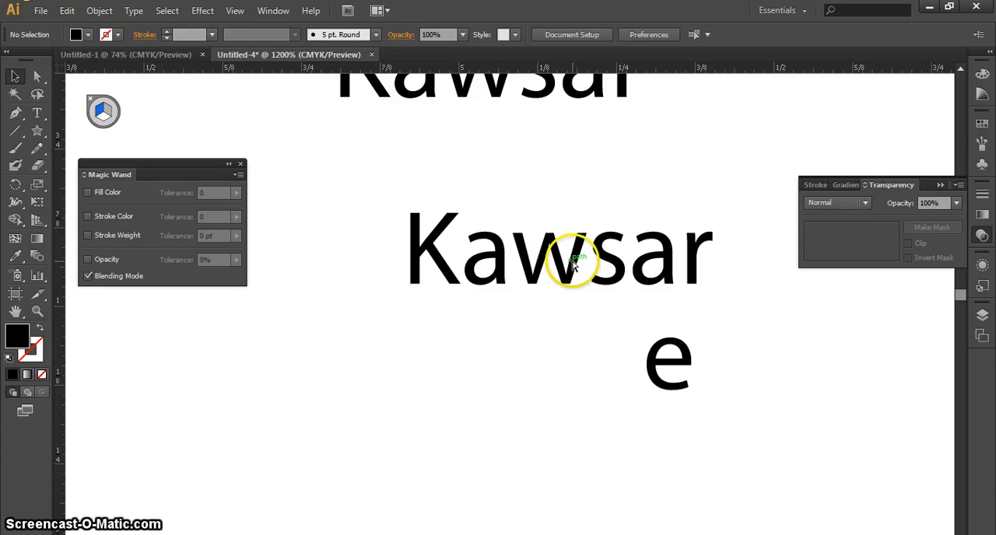
click(678, 267)
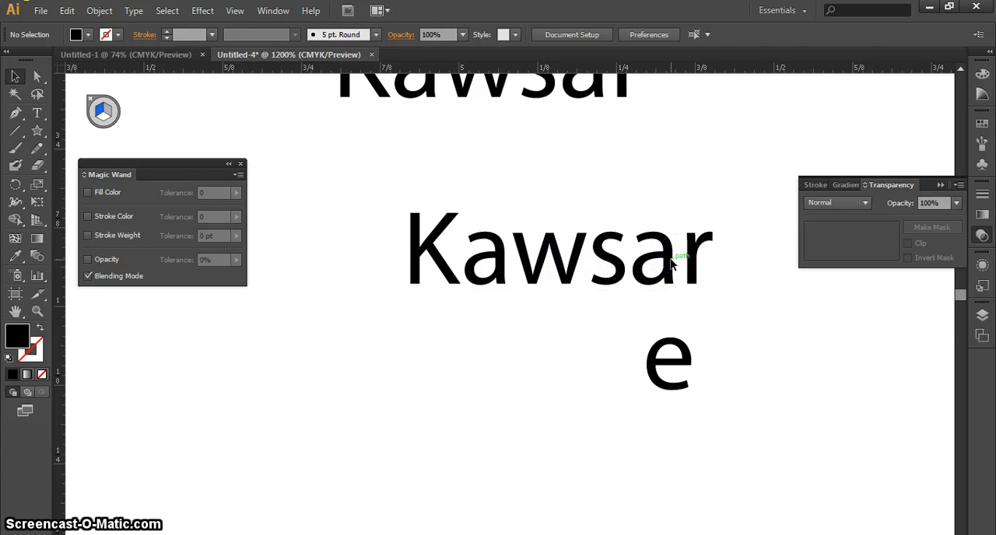
click(711, 277)
Select all the outlined letters of the lower word and lock the selection.
drag(719, 262, 404, 204)
click(234, 10)
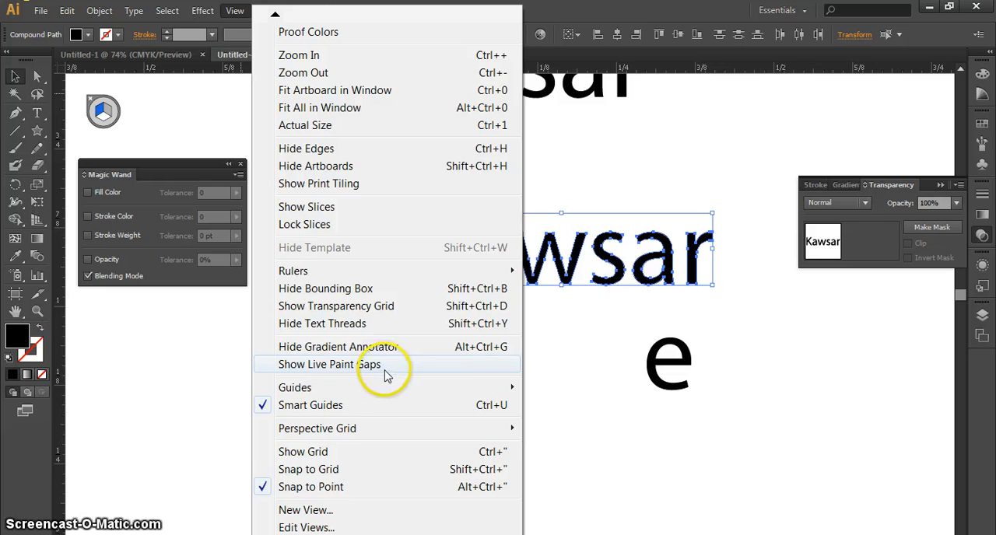
mouse_move(139, 16)
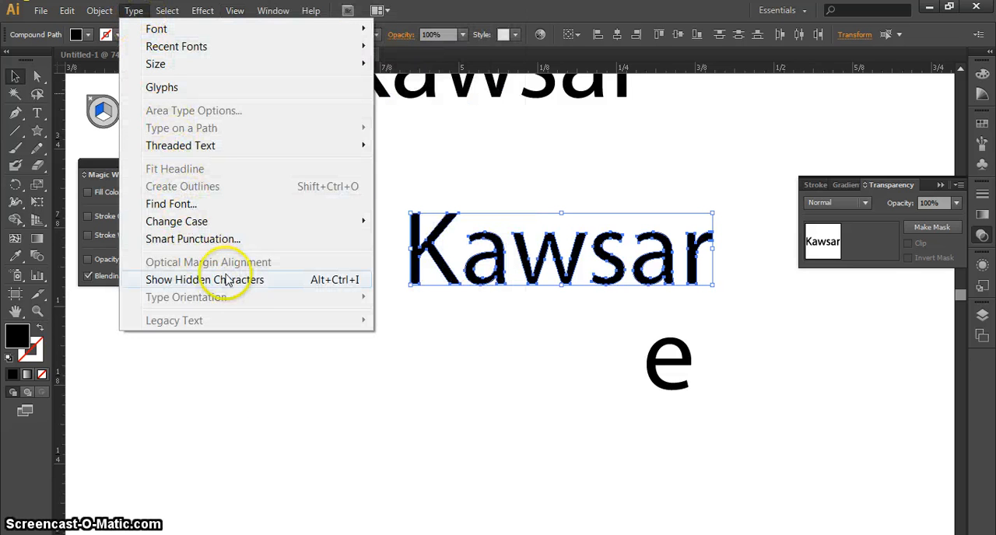
mouse_move(257, 147)
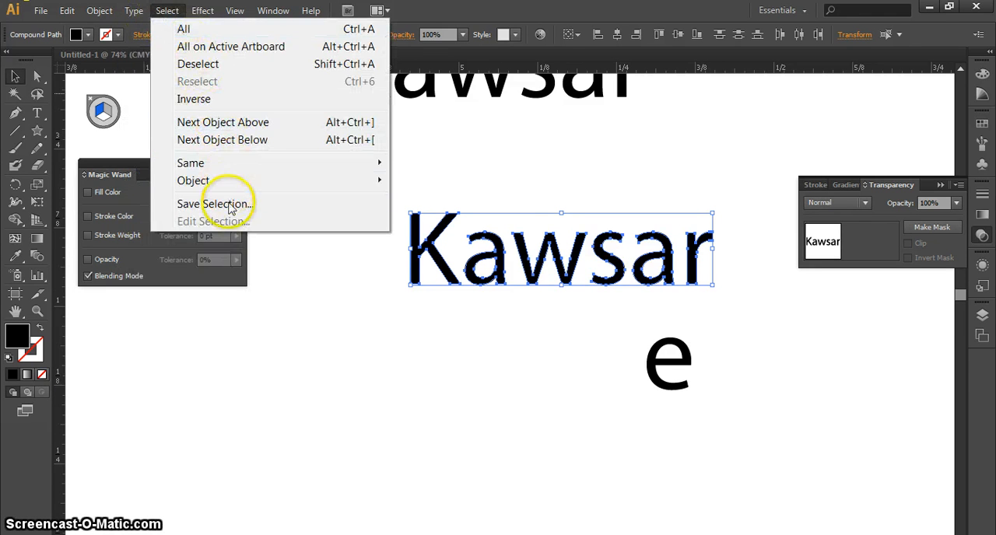
mouse_move(241, 188)
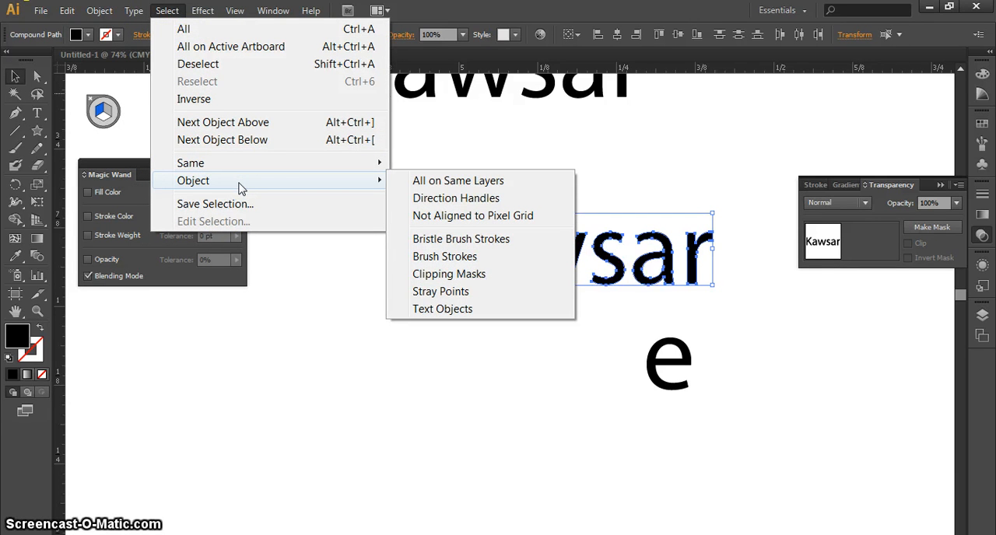
click(233, 163)
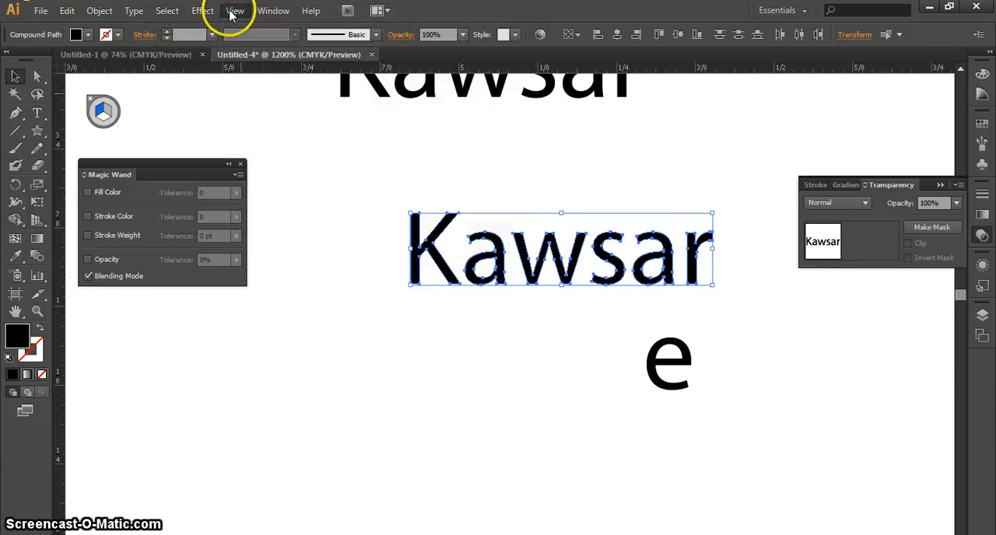
mouse_move(236, 12)
click(99, 11)
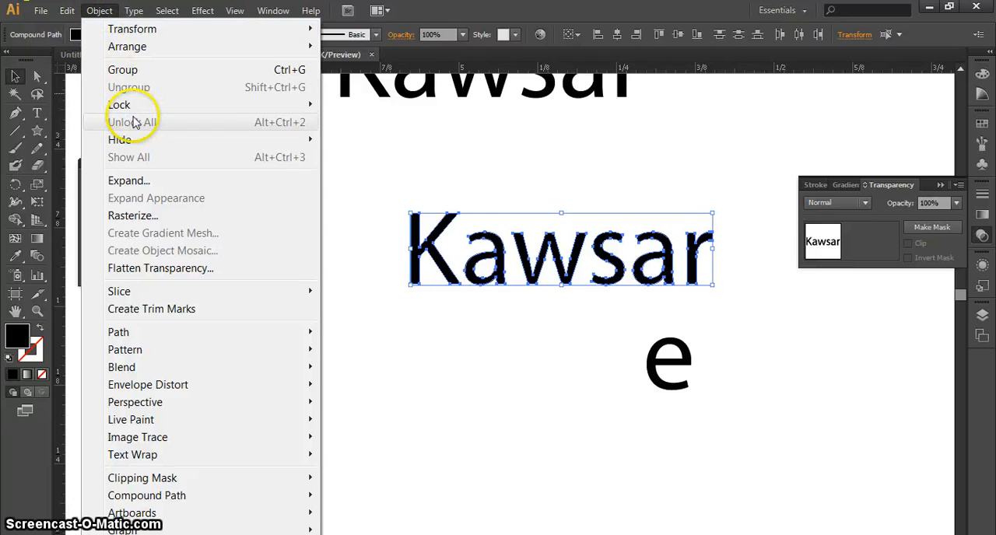
mouse_move(136, 113)
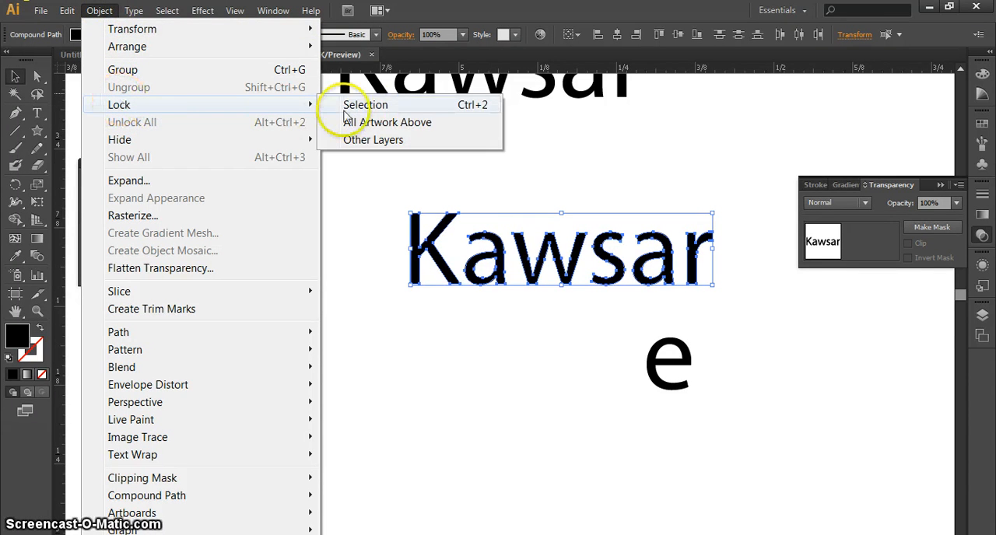
click(455, 111)
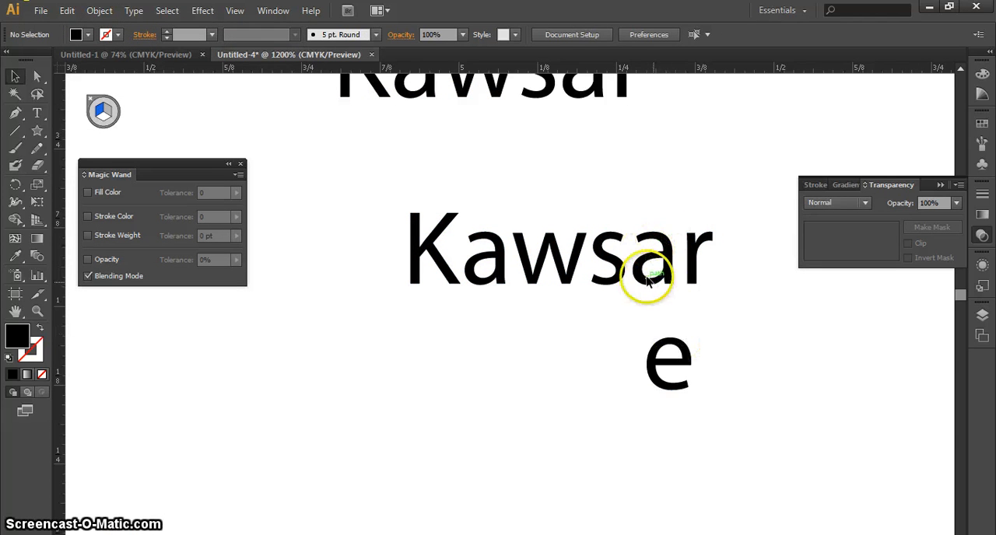
Position the separate "e" over the locked last "a" of the lower word and scale it to 13 pt.
drag(685, 354, 668, 255)
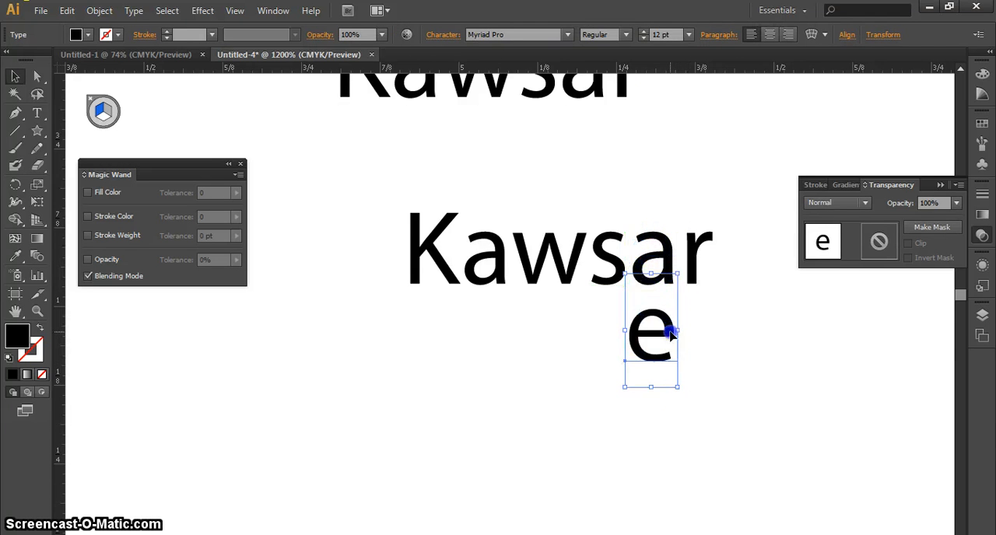
click(667, 253)
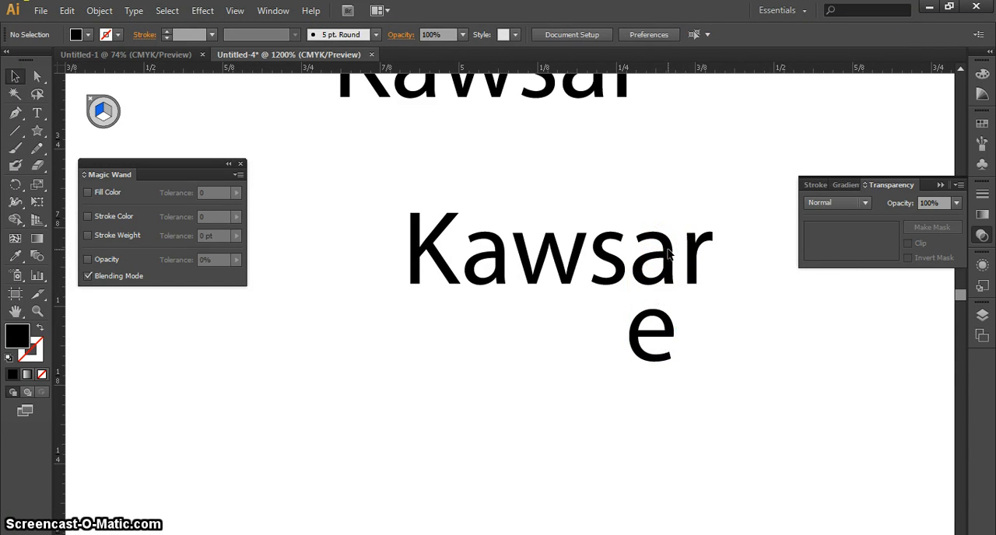
drag(654, 350, 667, 253)
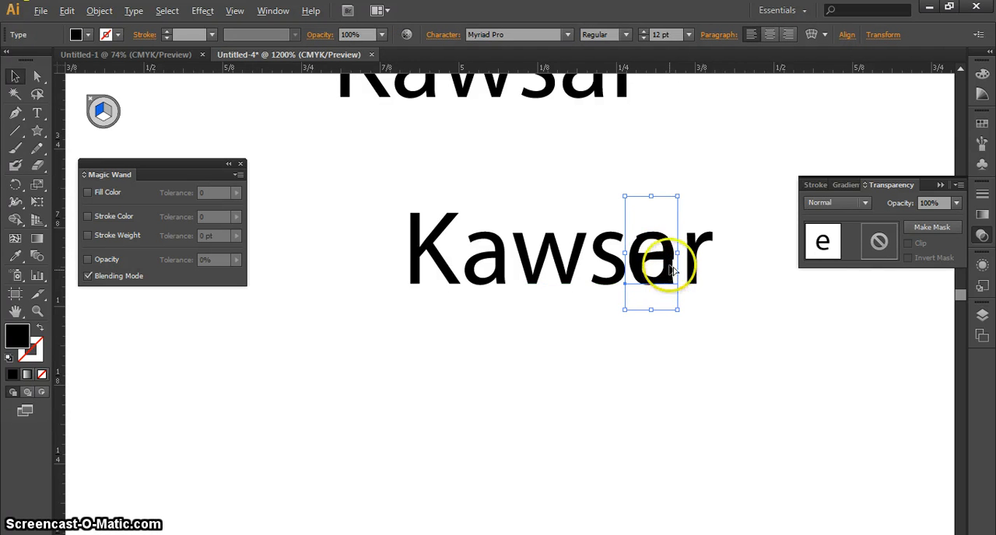
mouse_move(677, 196)
mouse_down()
mouse_move(691, 171)
mouse_move(666, 204)
mouse_up()
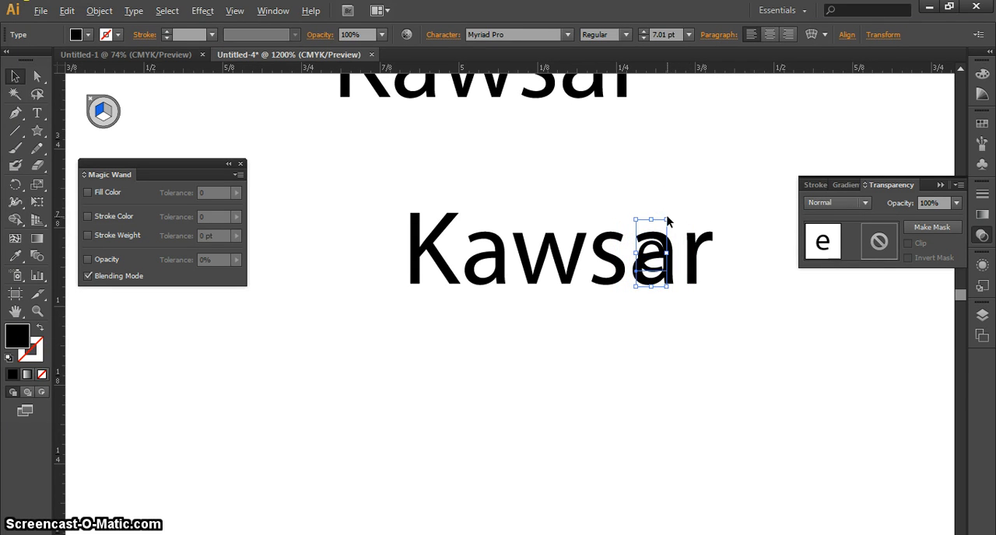
drag(663, 221, 676, 189)
click(724, 351)
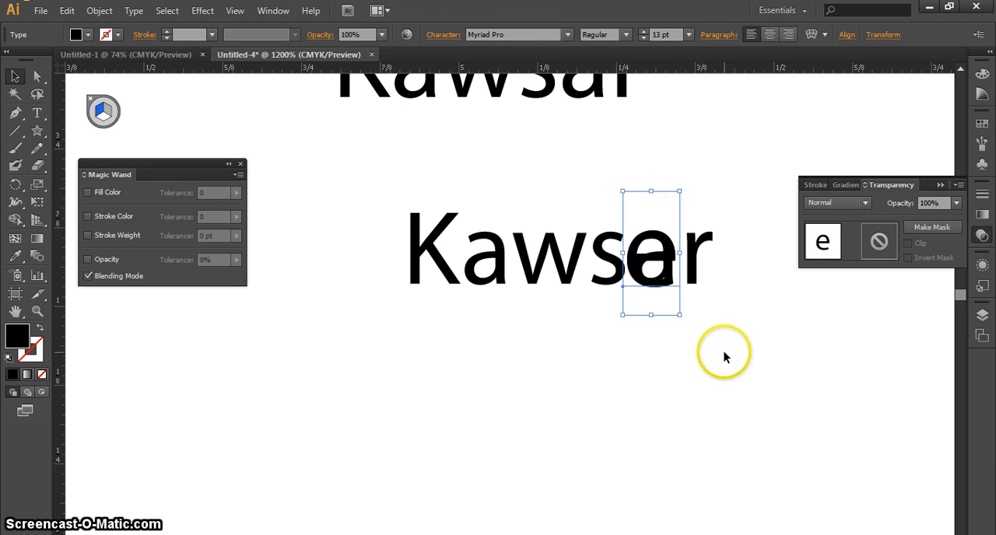
click(671, 258)
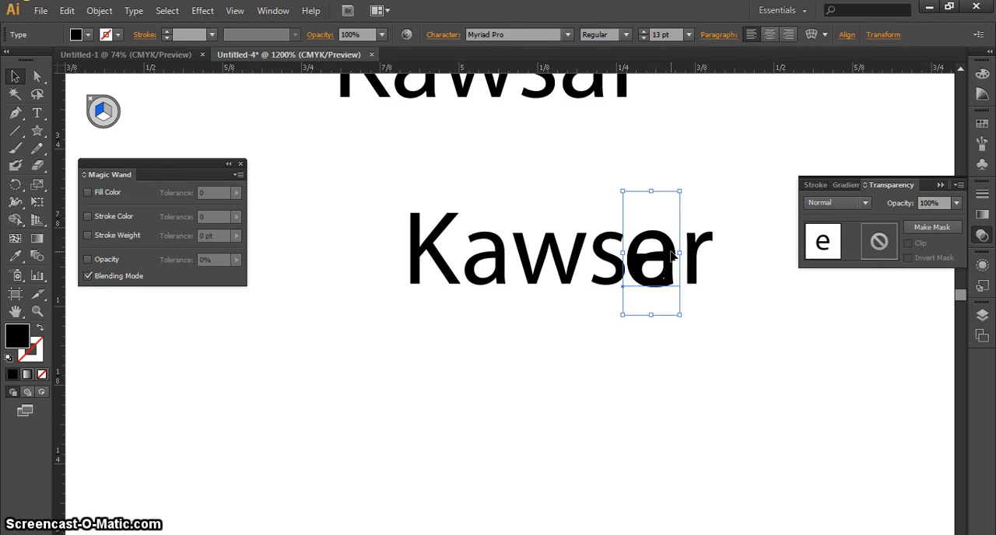
Move the "e" to empty space below the word's end and unlock the word's letters.
drag(672, 257, 776, 374)
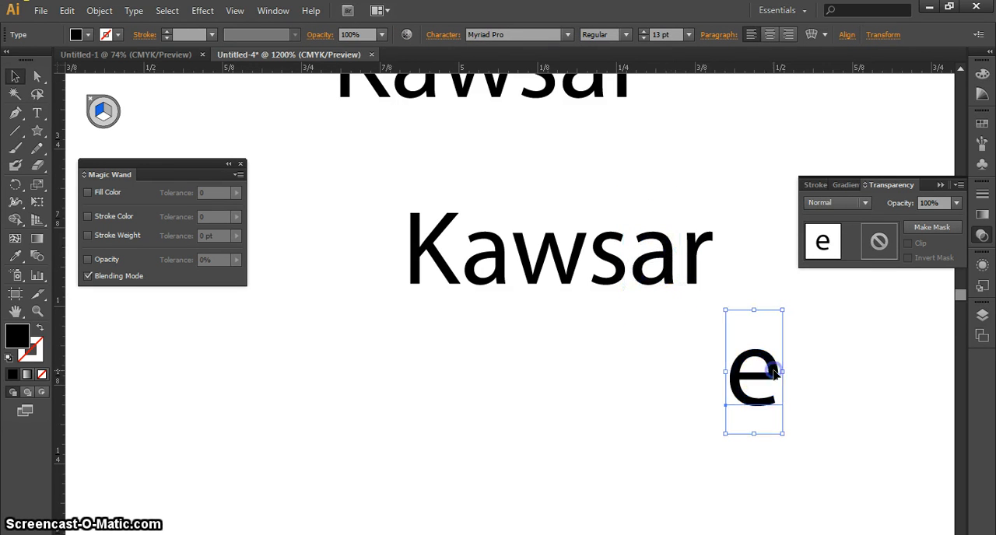
key(ctrl+z)
click(671, 313)
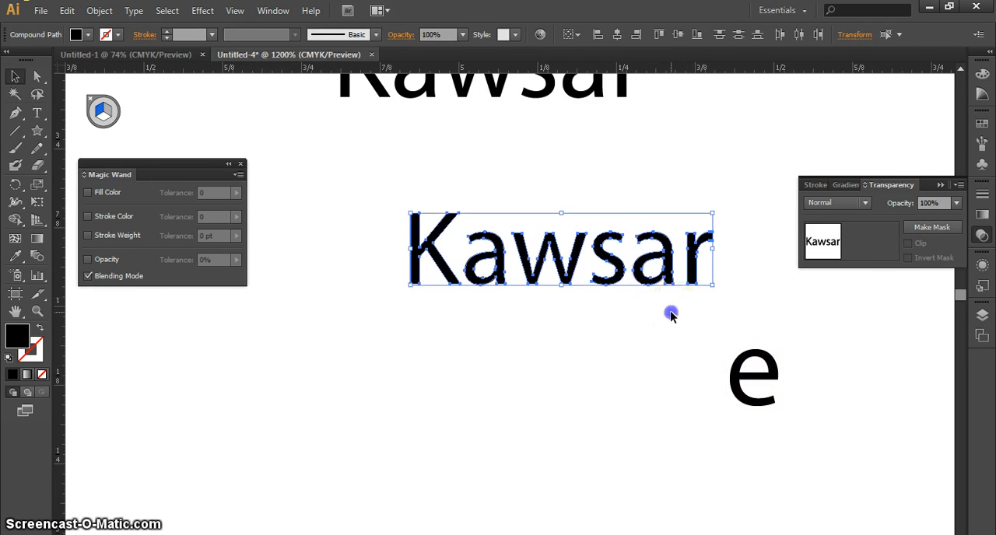
Delete the last "a" of the lower word and move the separate "e" into the gap before the "r".
click(668, 277)
key(Delete)
click(674, 277)
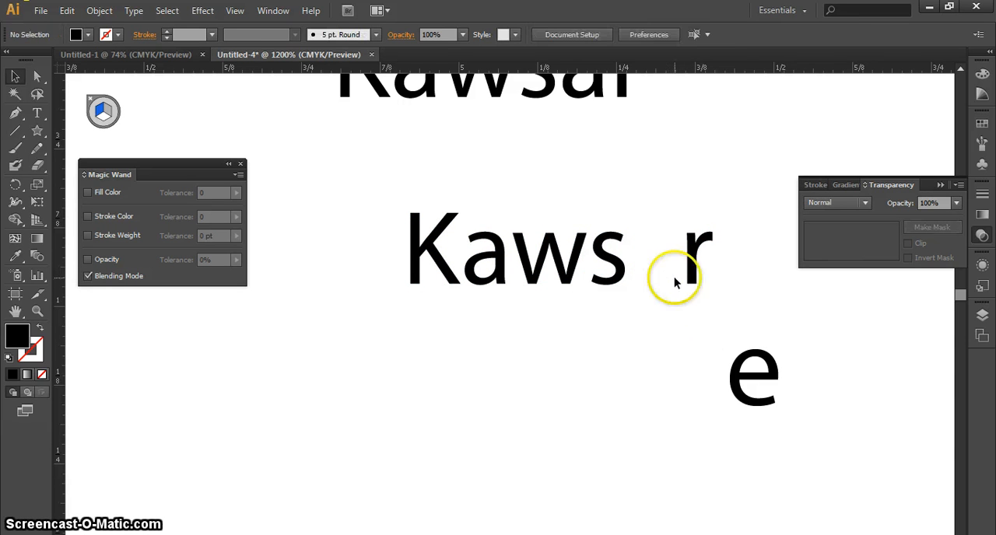
drag(739, 401, 636, 266)
click(704, 350)
click(672, 264)
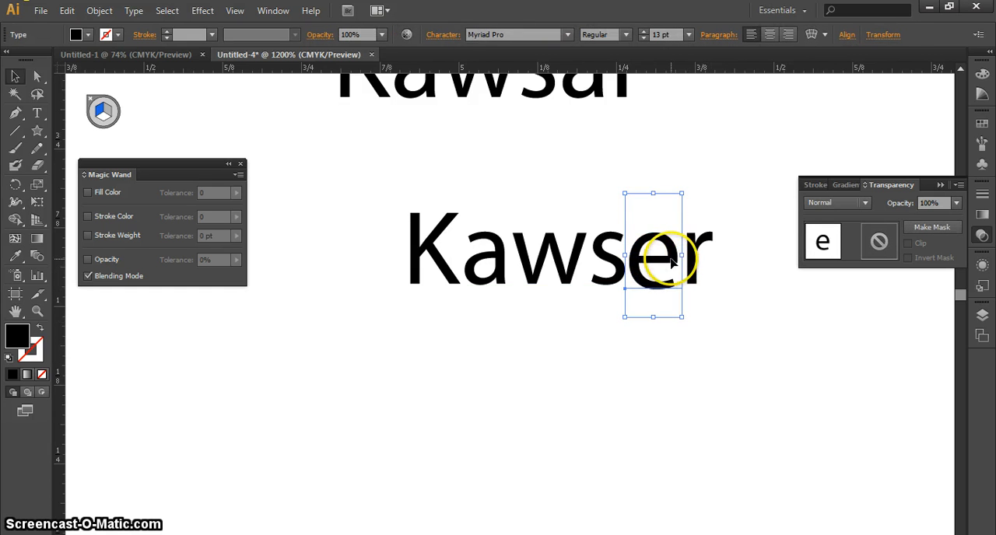
Scale the inserted "e" to 11.66 pt to match its neighbouring letters and convert it to outlines.
drag(682, 193, 676, 193)
click(724, 331)
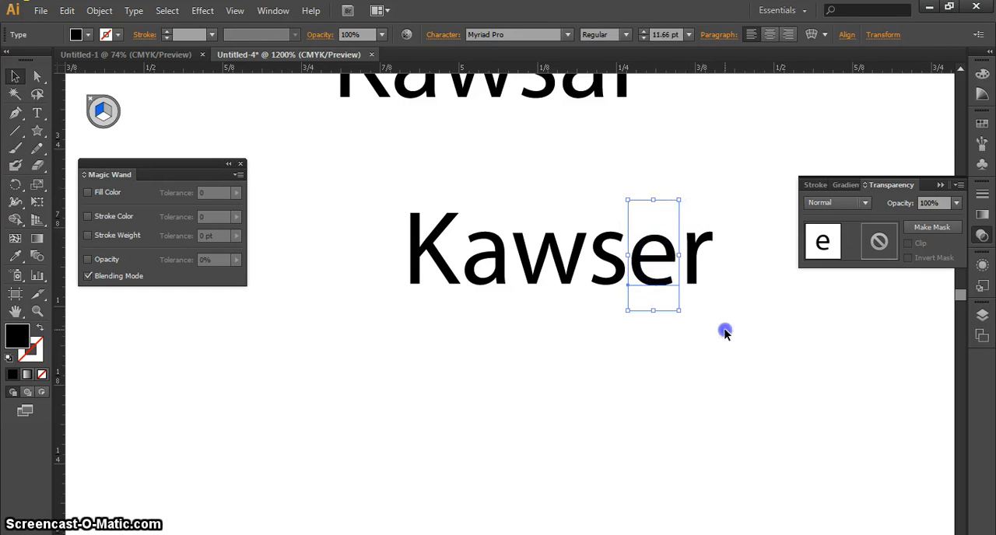
click(674, 258)
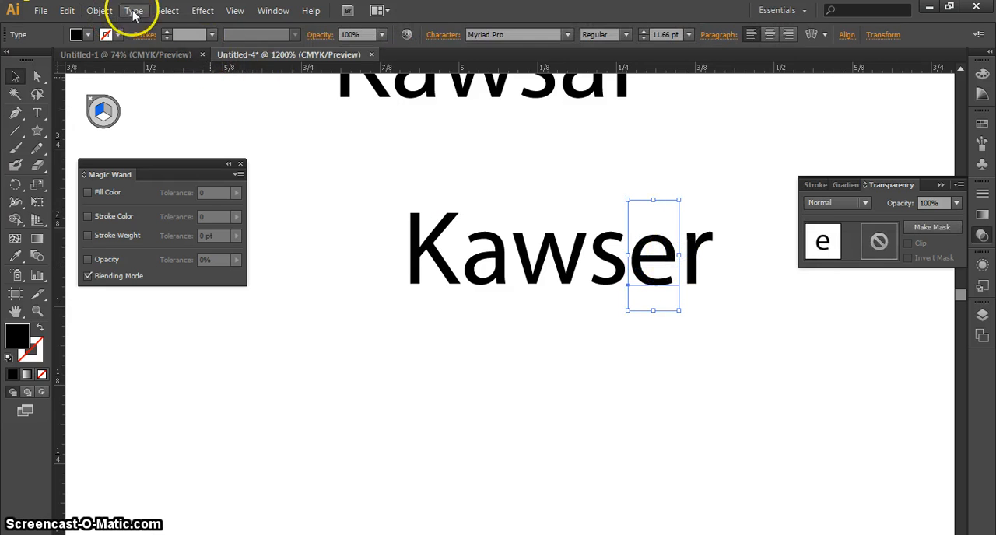
click(134, 11)
click(234, 189)
click(762, 420)
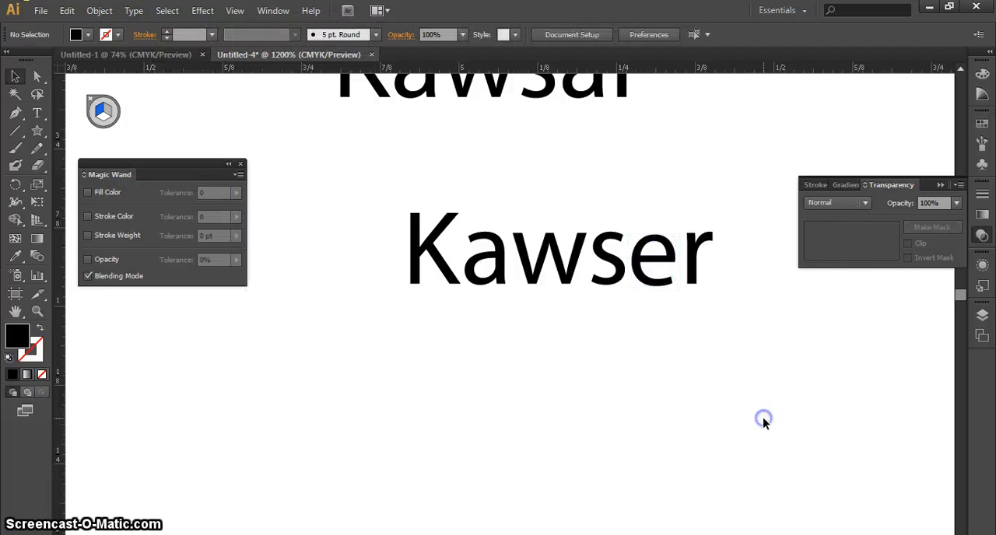
Group all the letters of the lower word, including the inserted "e".
drag(708, 338, 271, 200)
right_click(462, 250)
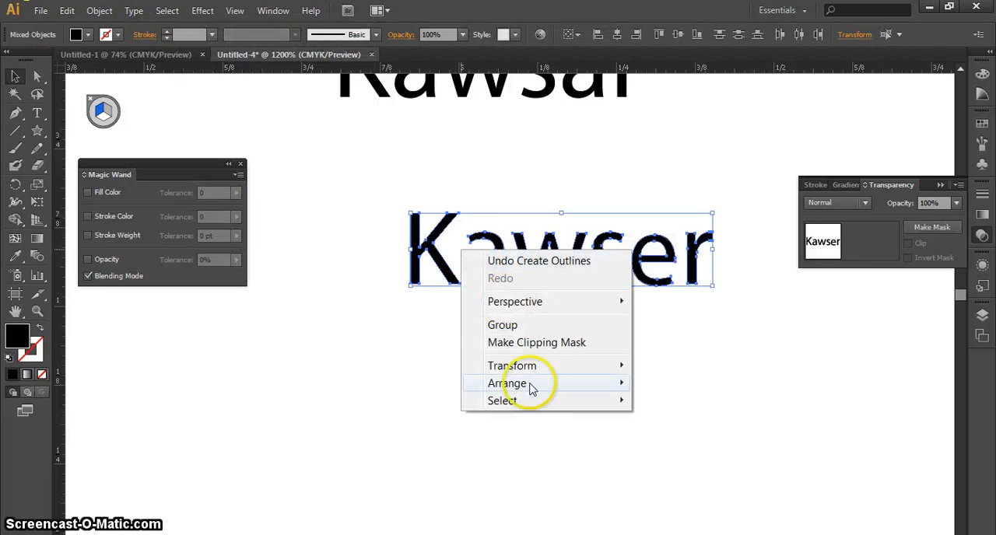
click(497, 324)
click(598, 366)
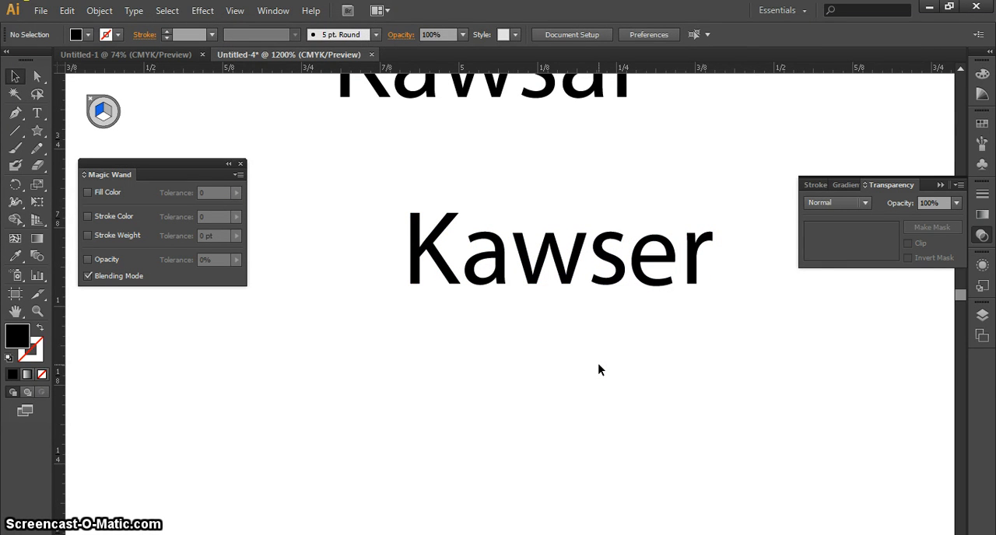
Undo the grouping and the letter replacement, back to the separate 12 pt "e" below the lower word's last "a".
key(ctrl+z)
key(ctrl+z)
key(ctrl+z)
key(ctrl+z)
key(ctrl+z)
key(ctrl+z)
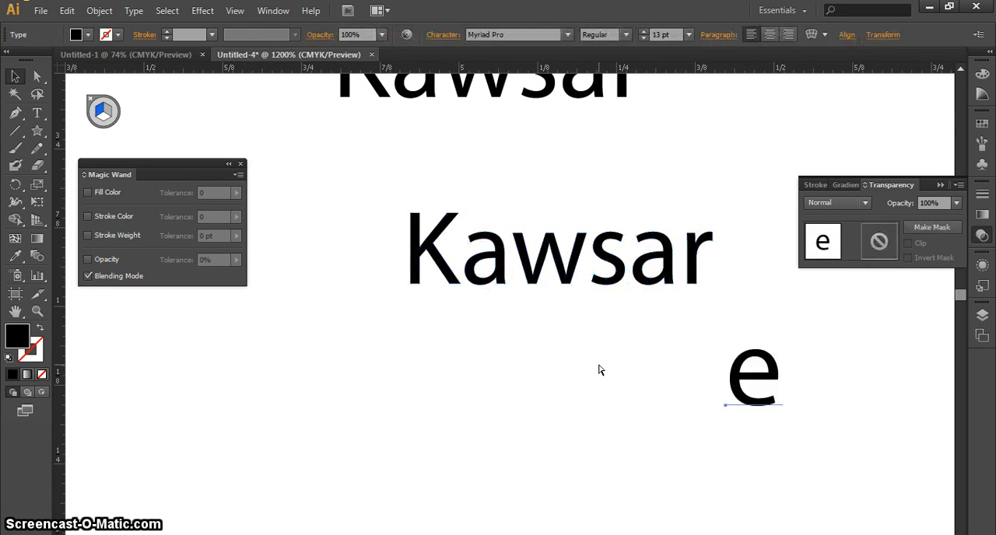
key(ctrl+z)
key(ctrl+z)
key(ctrl+z)
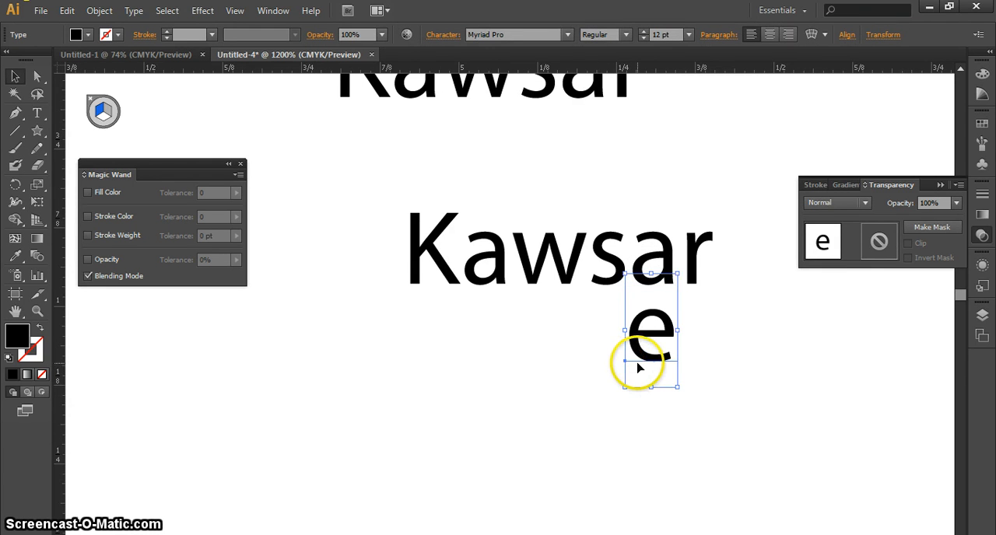
Delete the separate "e" below the lower word.
click(725, 348)
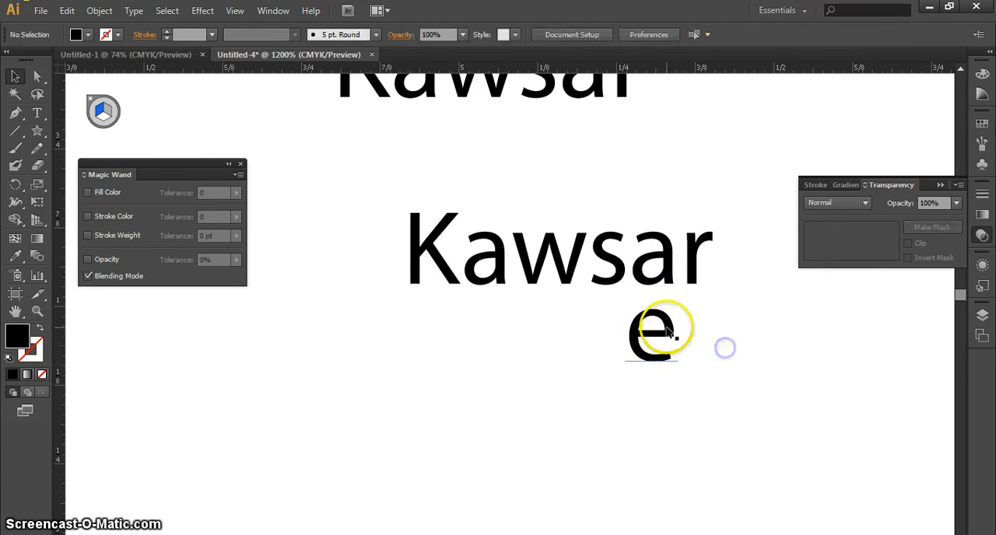
click(666, 329)
key(Delete)
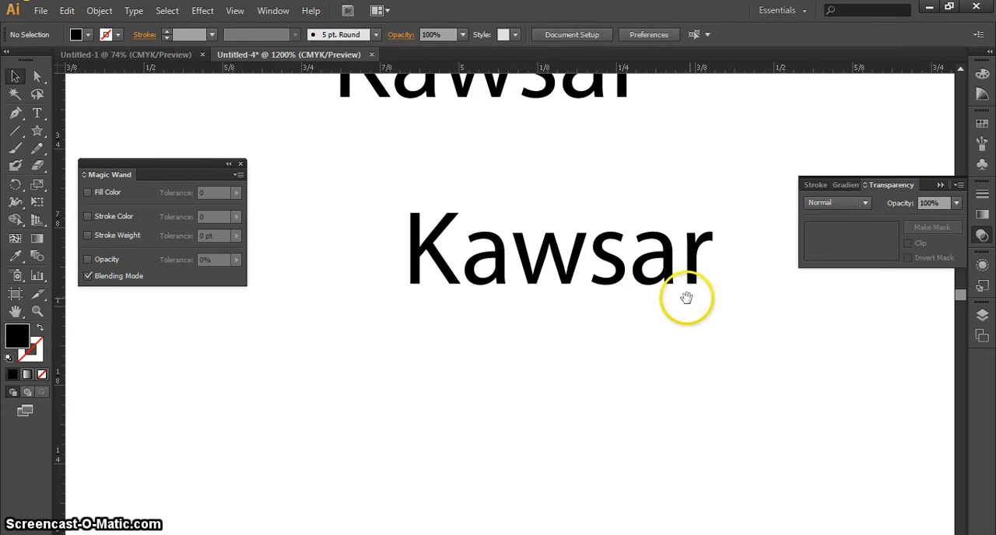
Select all the outlined letters of the lower word and group them.
scroll(687, 299, up, 3)
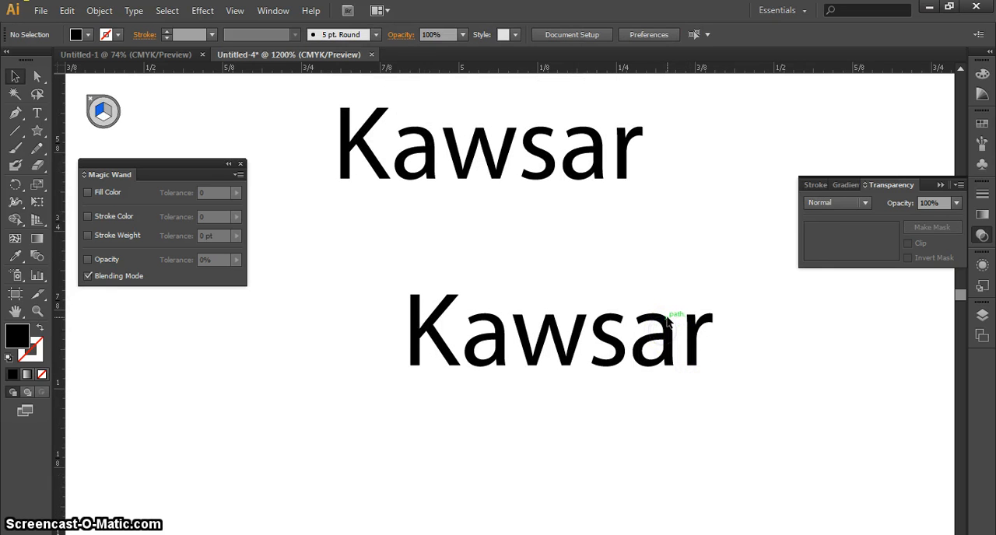
click(687, 342)
click(756, 391)
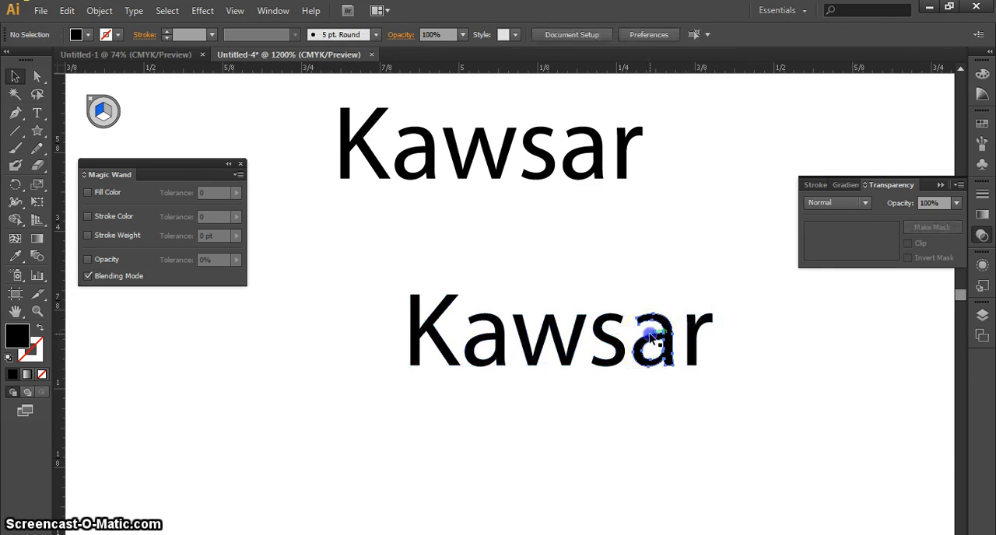
click(650, 339)
drag(755, 384, 354, 272)
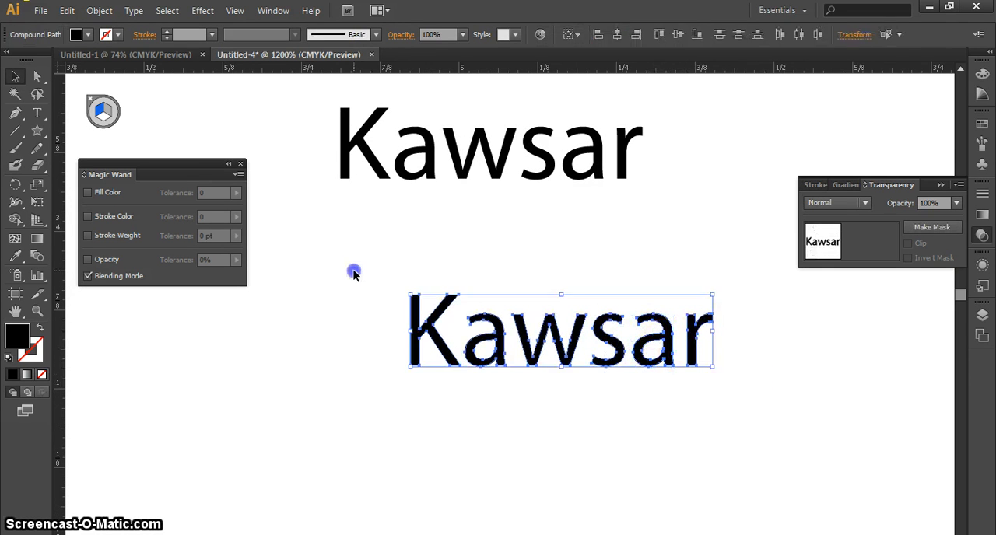
key(ctrl+g)
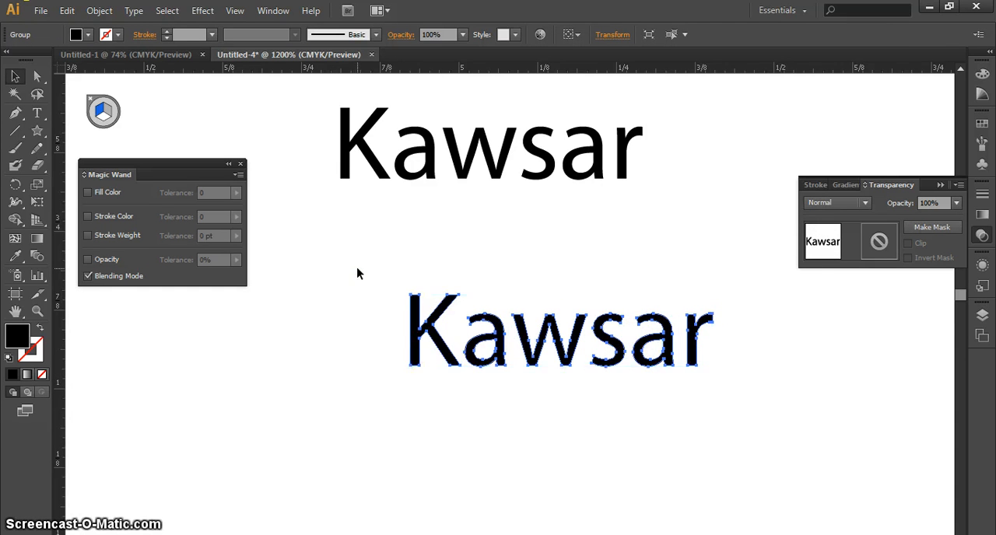
key(ctrl+minus)
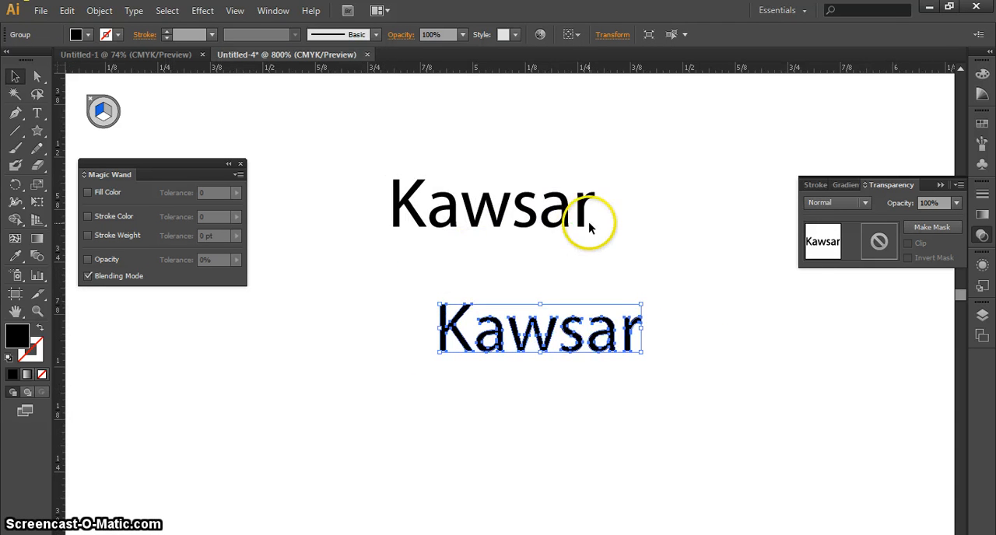
drag(609, 225, 592, 279)
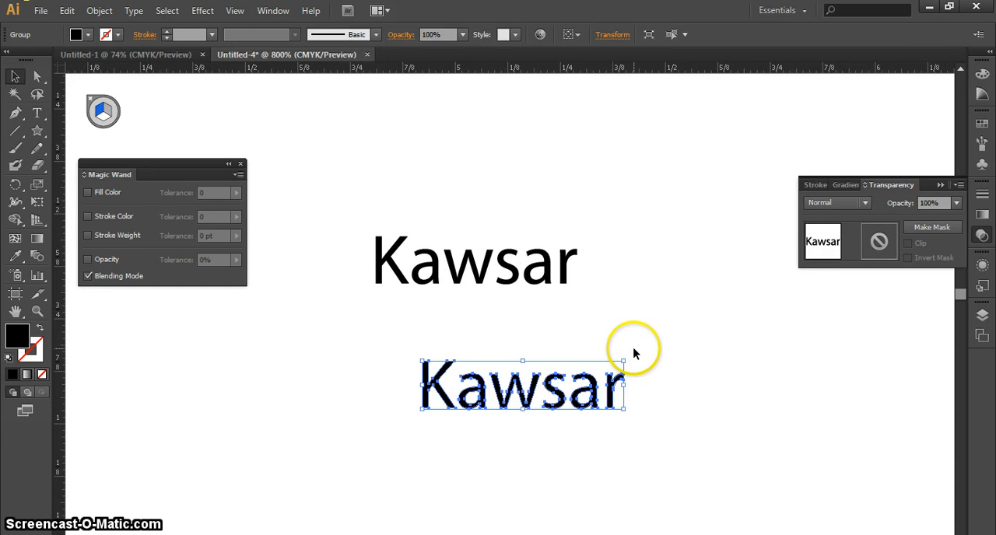
click(638, 383)
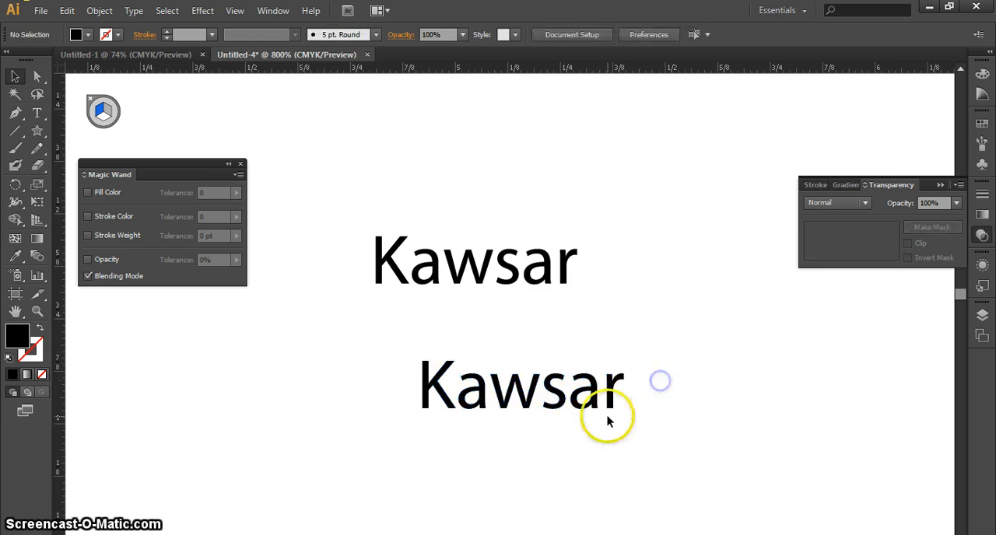
drag(619, 426, 636, 402)
click(626, 358)
click(701, 383)
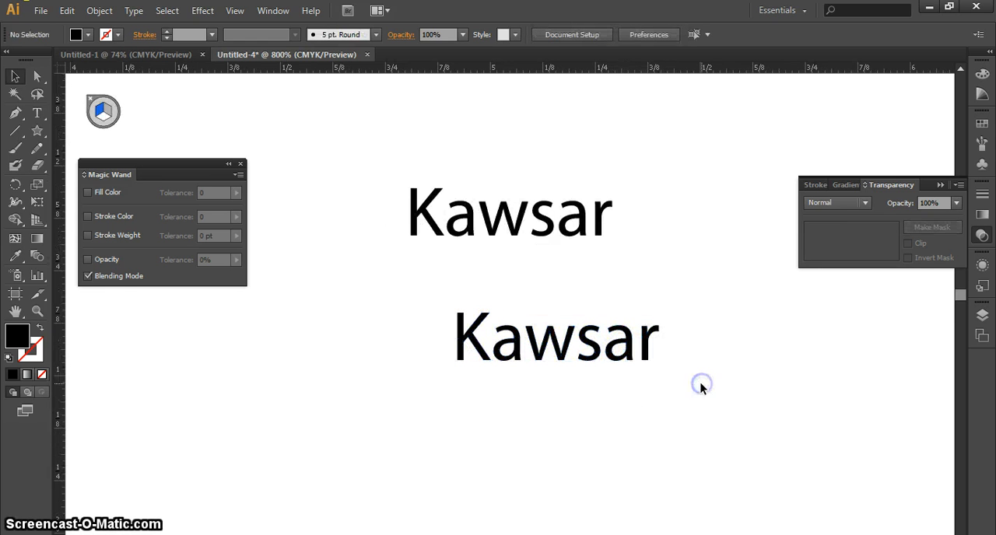
Select both outlined words and set the Blend tool's spacing to Specified Steps with 100 steps.
click(599, 221)
drag(691, 159, 322, 427)
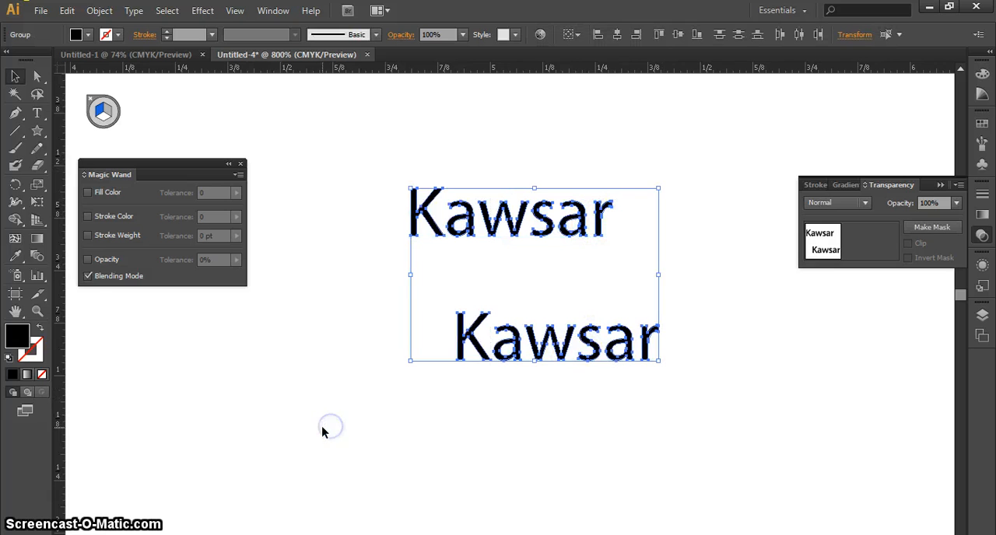
double_click(37, 257)
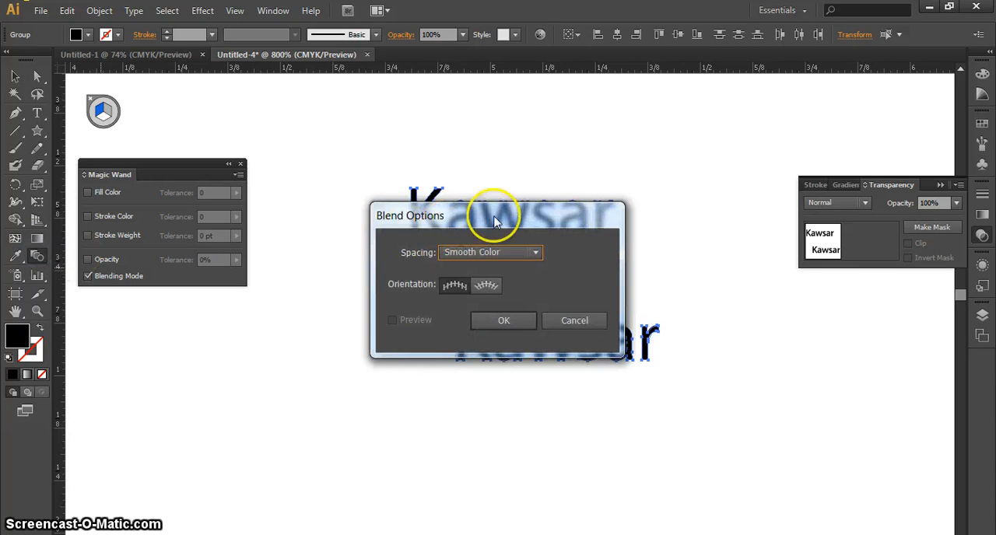
drag(493, 216, 734, 78)
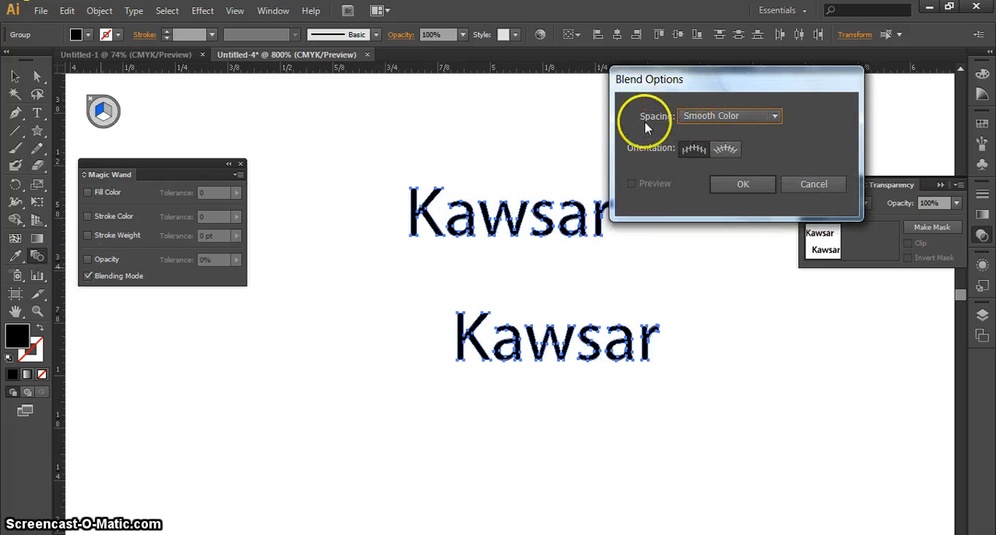
click(710, 117)
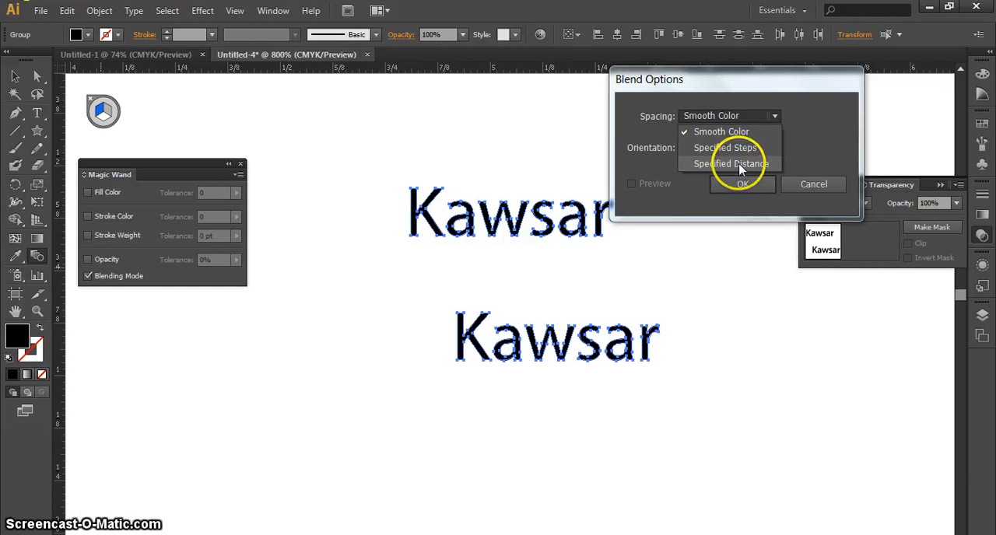
click(741, 147)
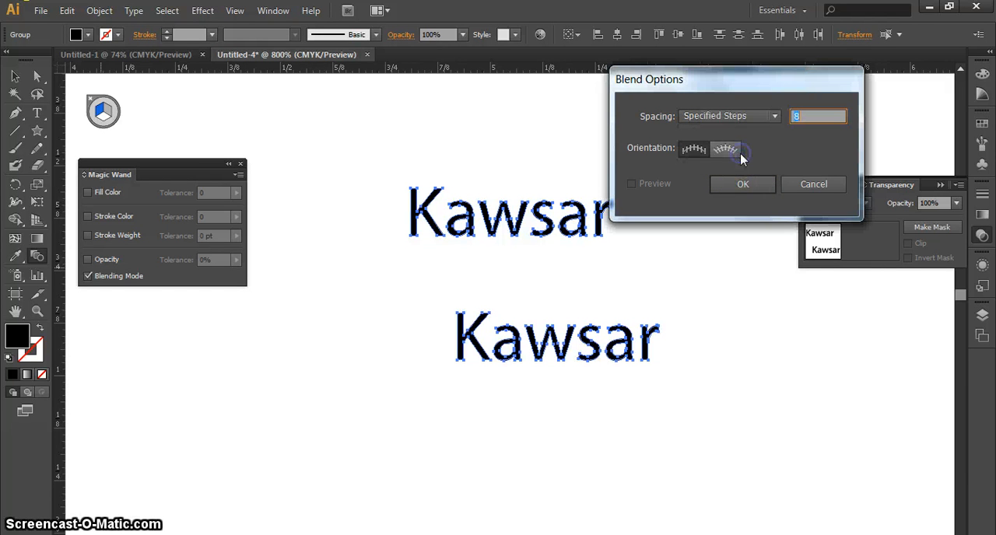
click(747, 116)
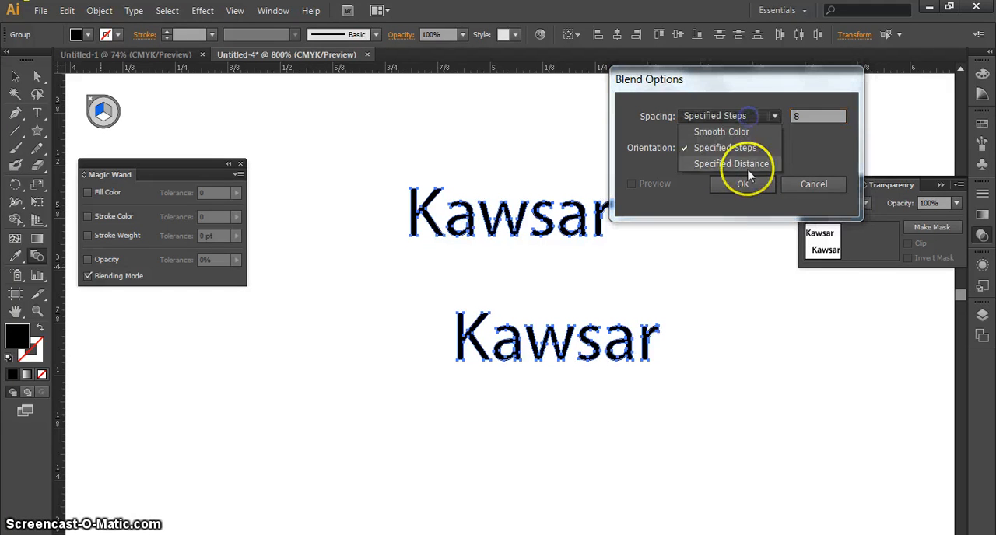
click(747, 164)
click(745, 123)
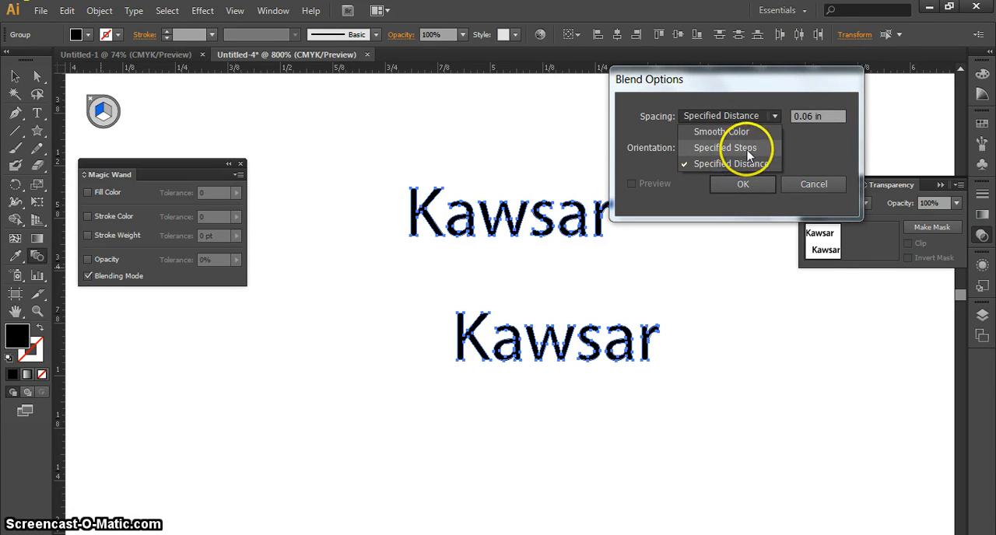
click(743, 148)
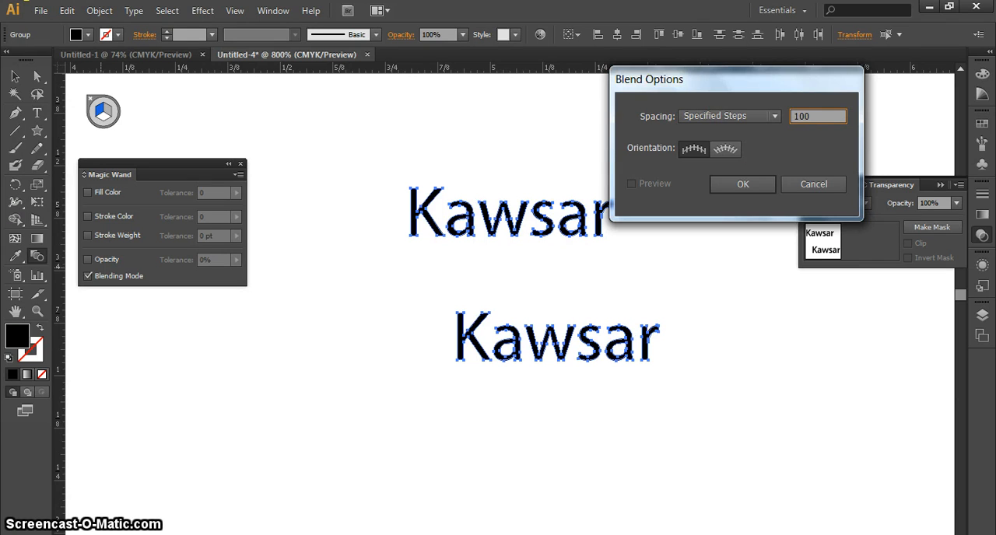
key(Return)
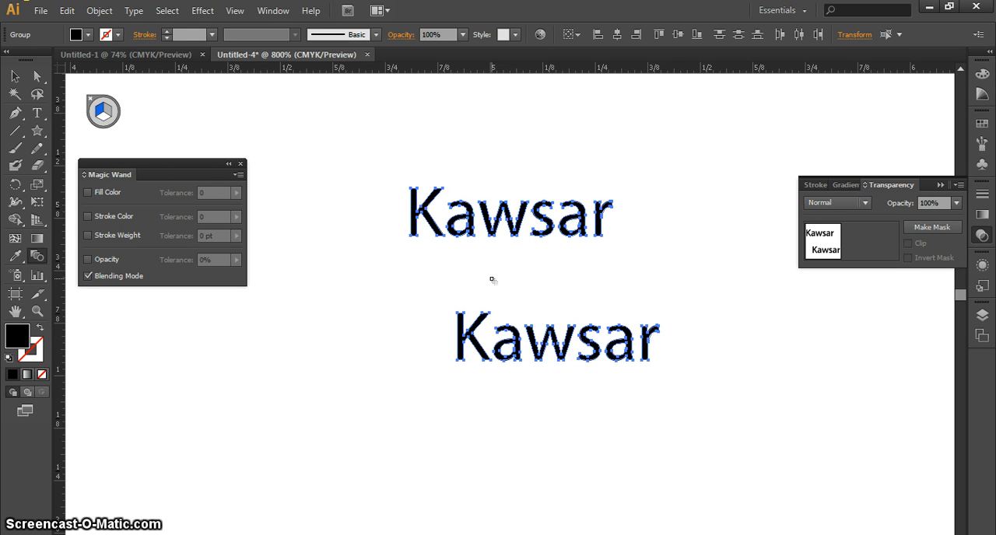
Blend the upper word into the lower word and deselect the result.
click(547, 236)
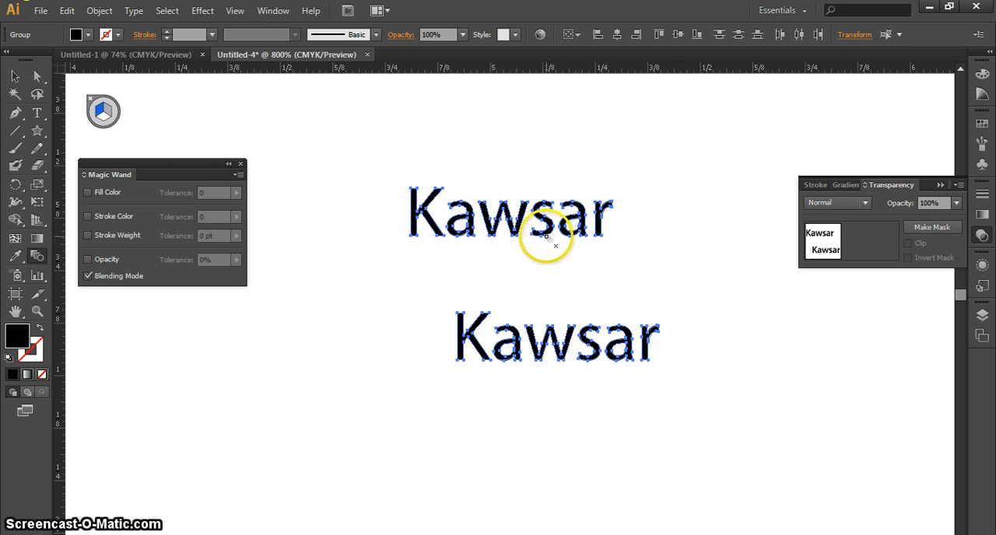
click(600, 374)
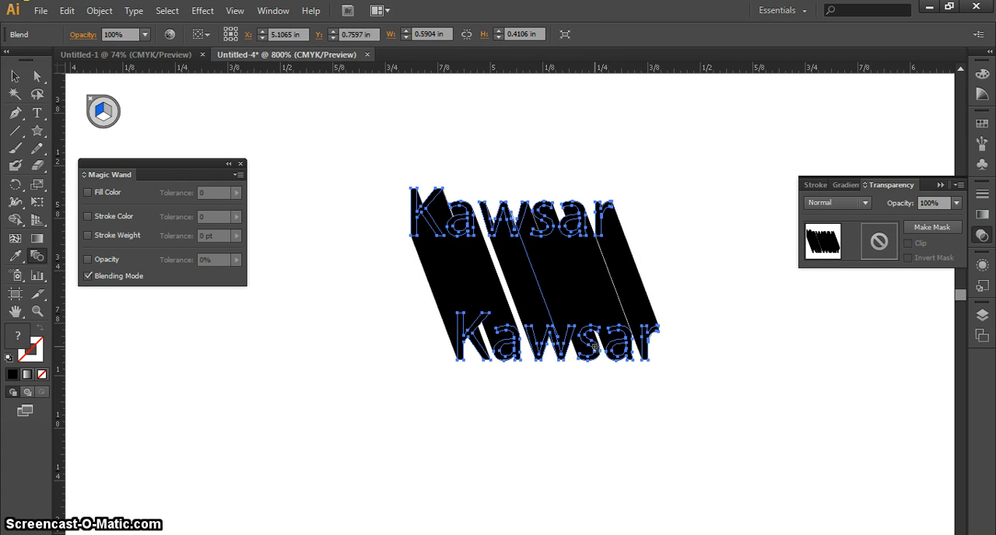
click(16, 77)
click(340, 171)
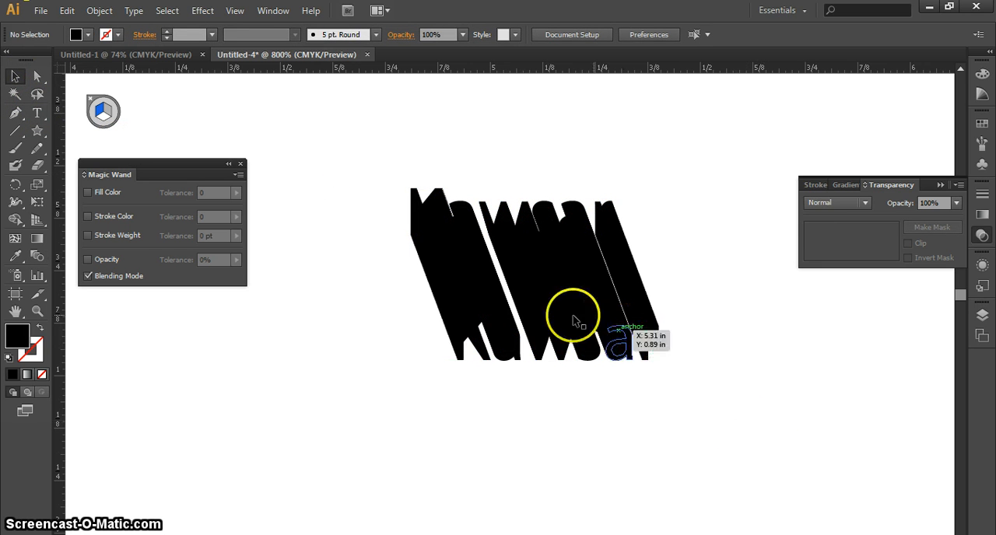
Directly select only the blend's lower word and fill it with red, C 0, M 100, Y 100, K 0.
click(36, 81)
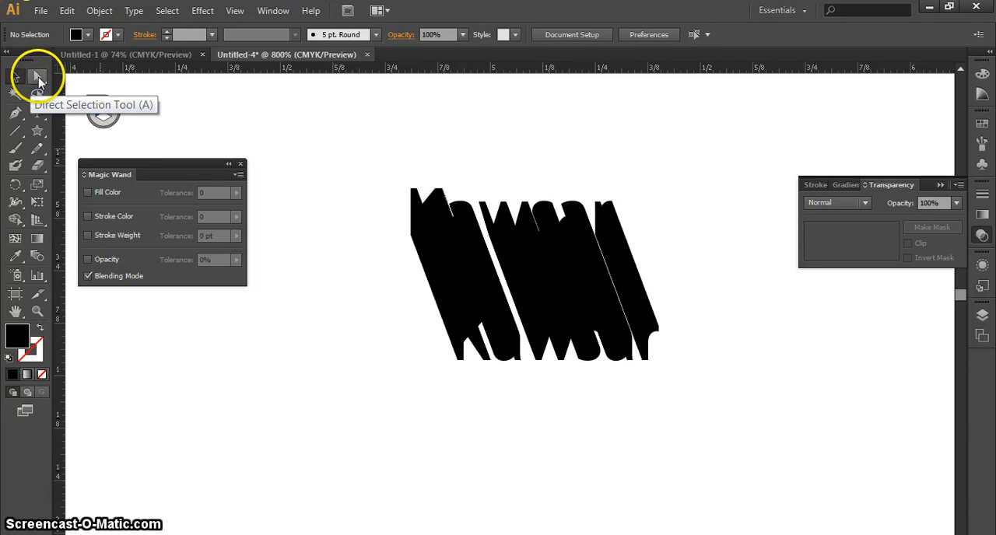
drag(758, 414, 360, 303)
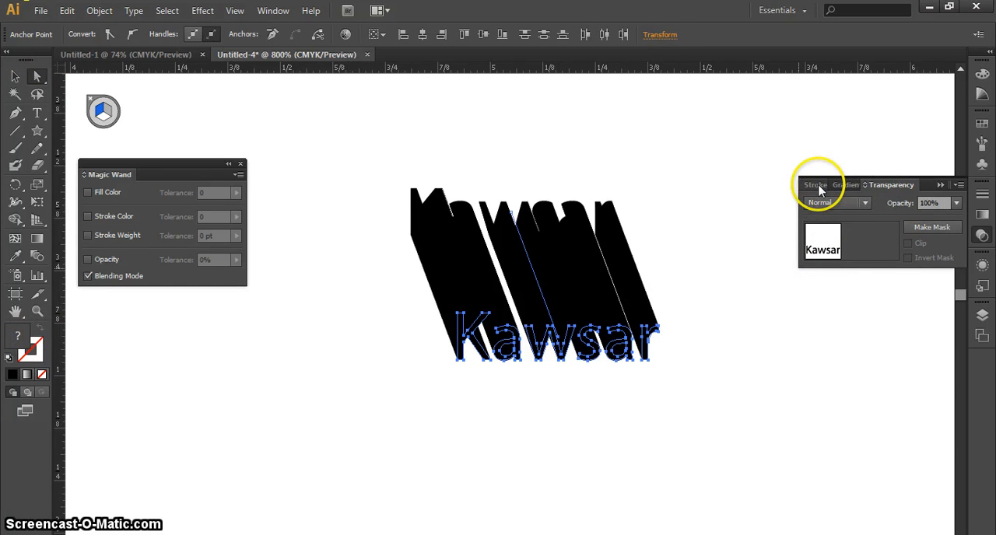
click(845, 185)
click(982, 93)
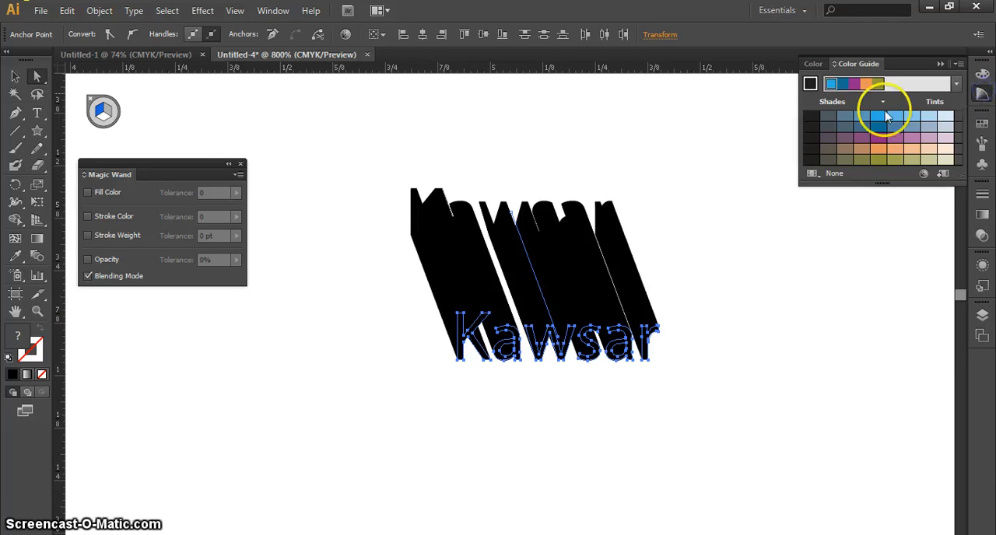
click(813, 64)
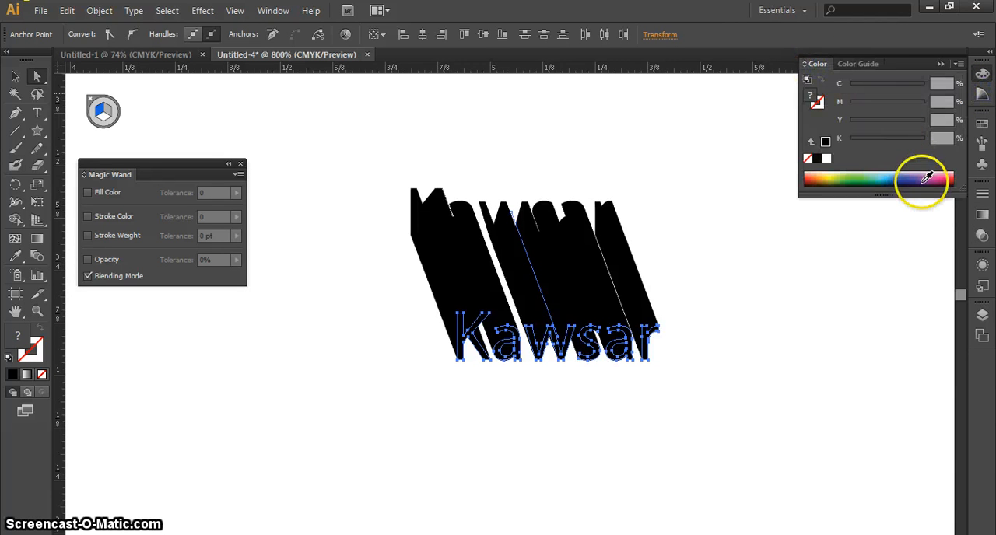
click(910, 174)
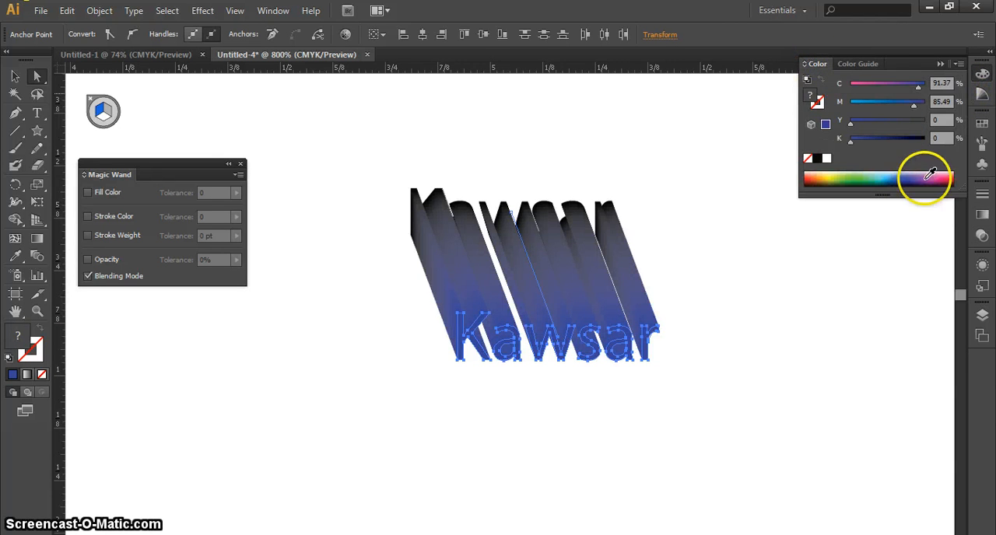
click(934, 177)
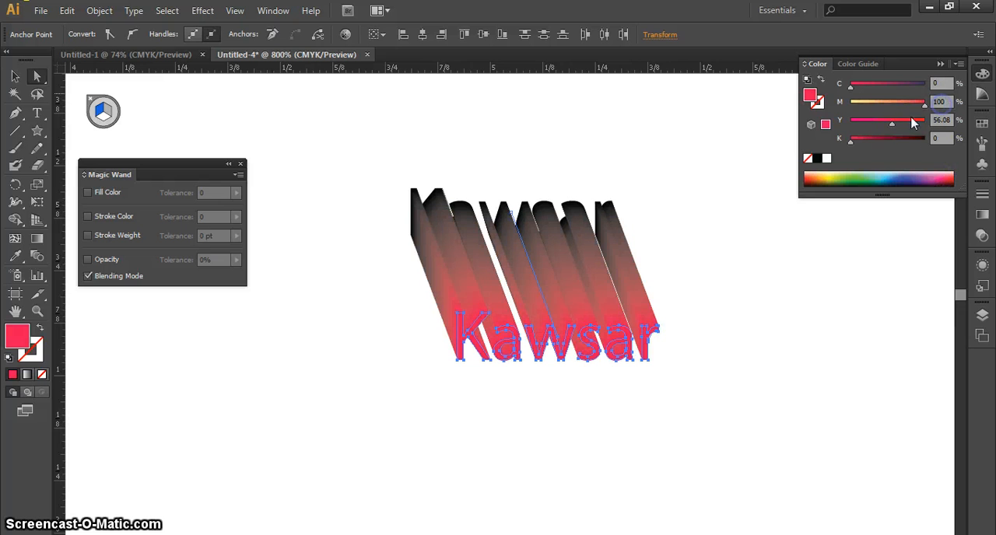
drag(896, 122, 904, 124)
click(855, 143)
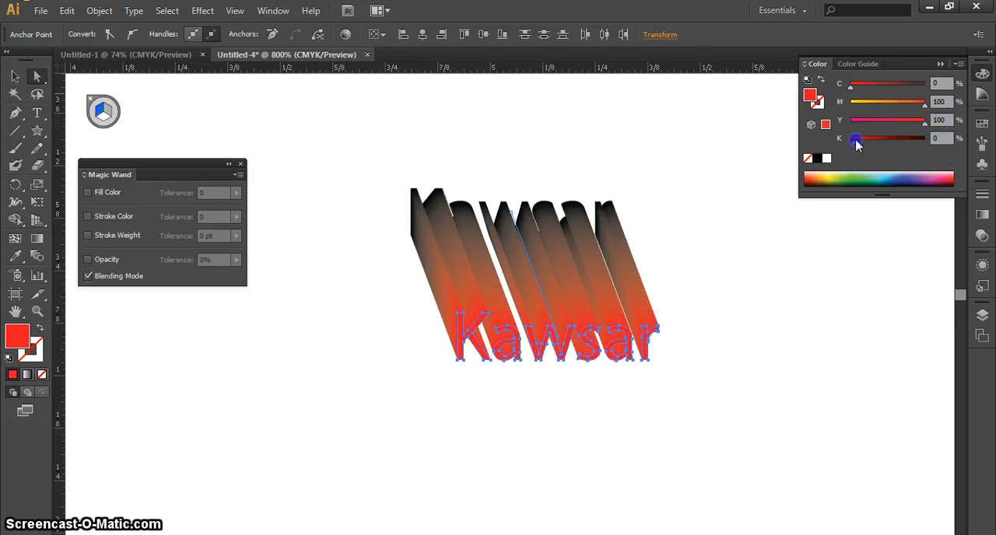
click(784, 263)
Directly select only the blend's upper word, fill it with green, C 100, M 0, Y 100, K 0, and deselect.
drag(322, 157, 711, 273)
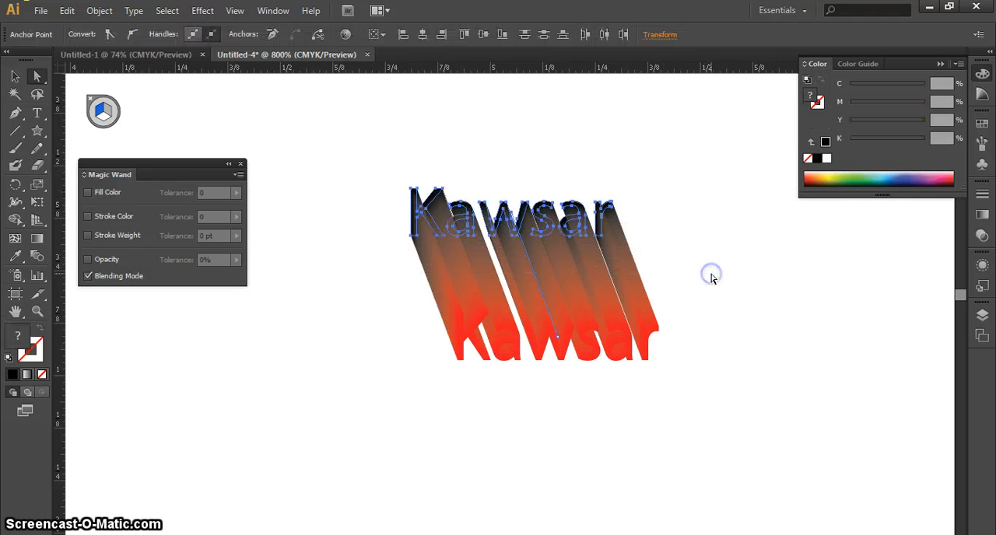
click(862, 176)
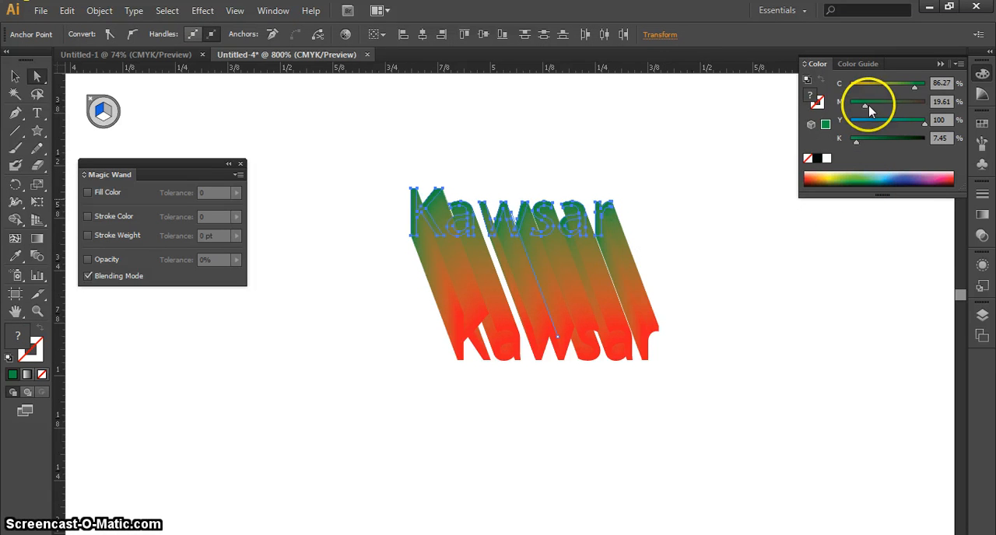
drag(865, 104, 812, 104)
drag(914, 87, 934, 88)
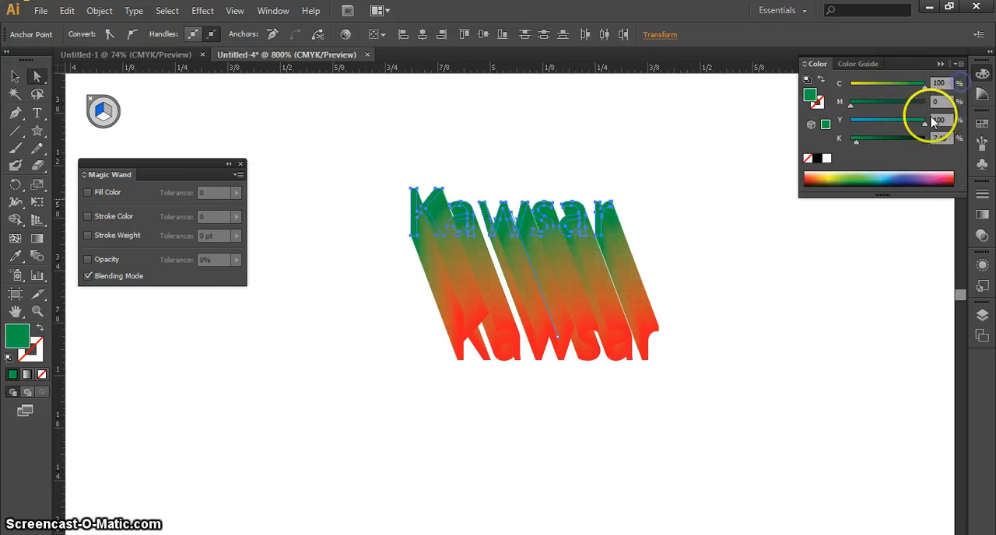
click(940, 122)
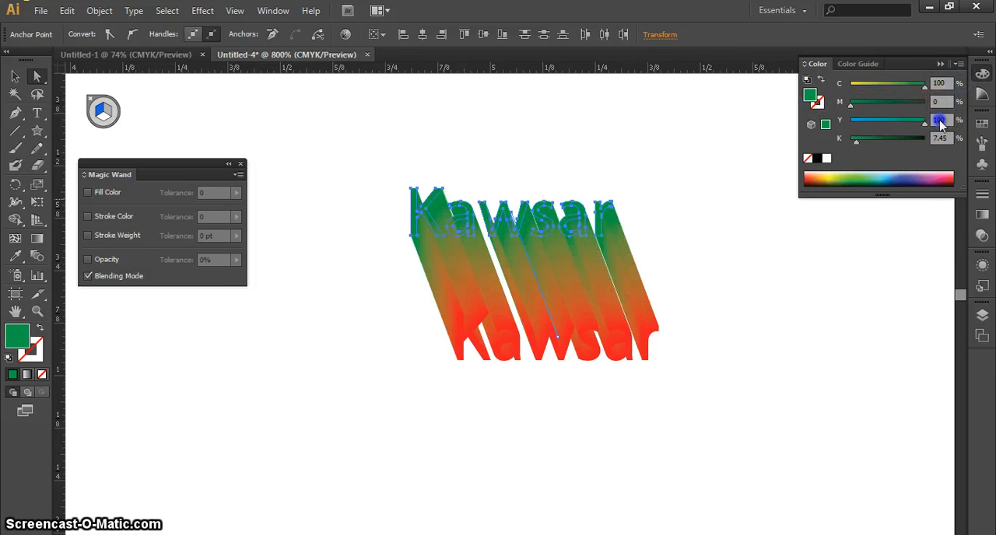
click(758, 296)
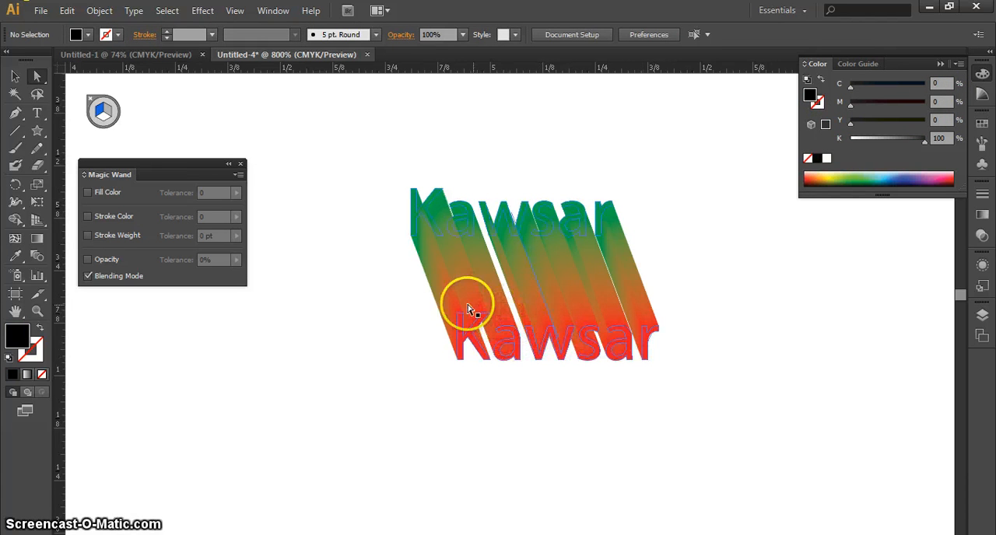
Directly select the blend's lower word and move it about 0.08 in left and 0.21 in up, closer to the upper word.
drag(803, 414, 356, 311)
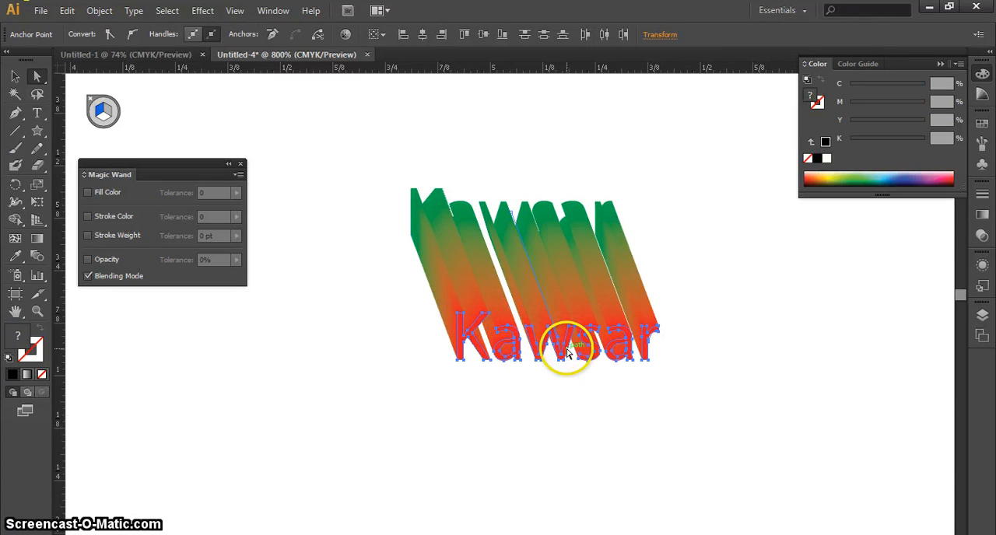
drag(401, 297, 742, 416)
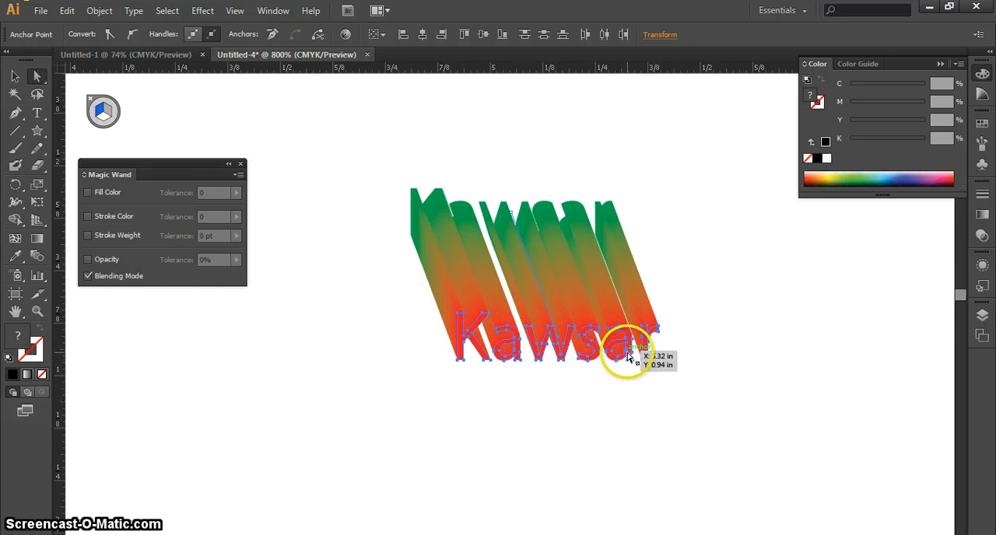
drag(626, 354, 593, 269)
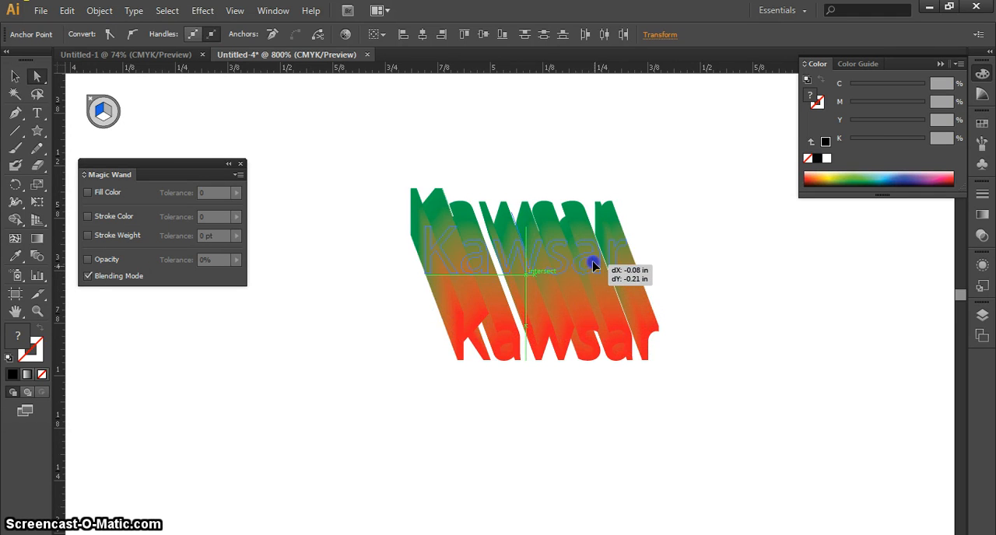
drag(631, 321, 631, 321)
click(698, 383)
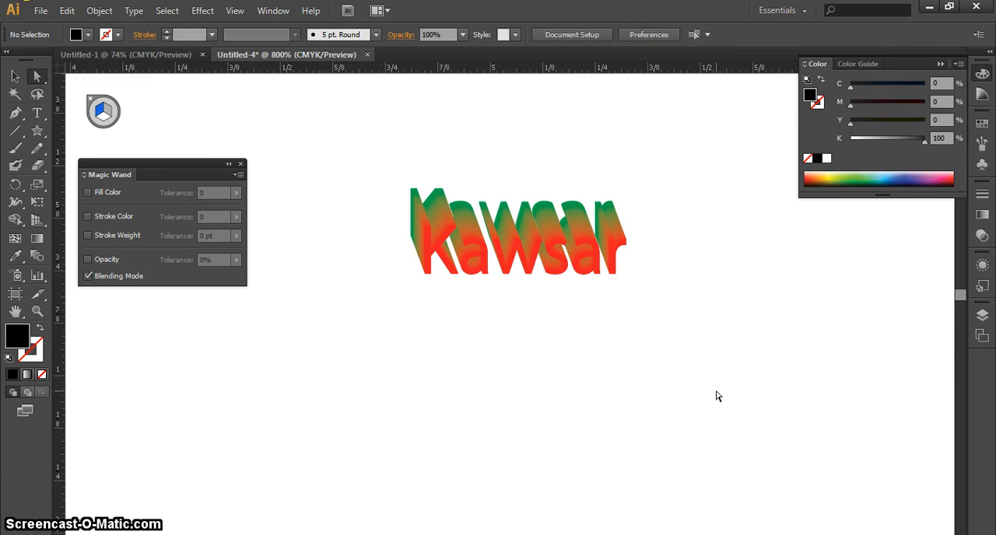
click(719, 165)
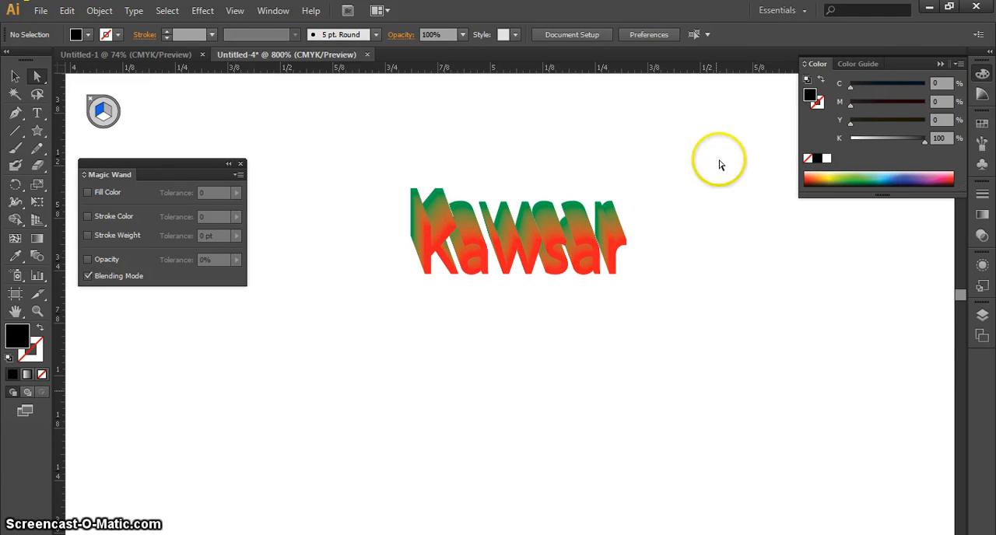
Select the entire blended word and place two copies, one to its right and one below it, and deselect.
click(14, 76)
click(443, 298)
drag(689, 327, 273, 126)
click(433, 195)
drag(622, 254, 480, 271)
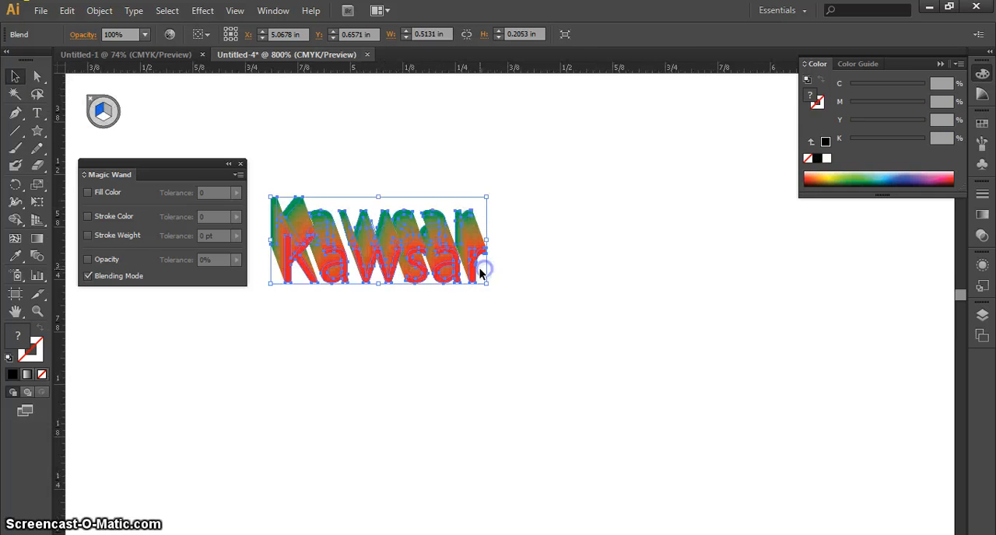
drag(406, 259, 729, 321)
drag(693, 331, 409, 411)
click(611, 421)
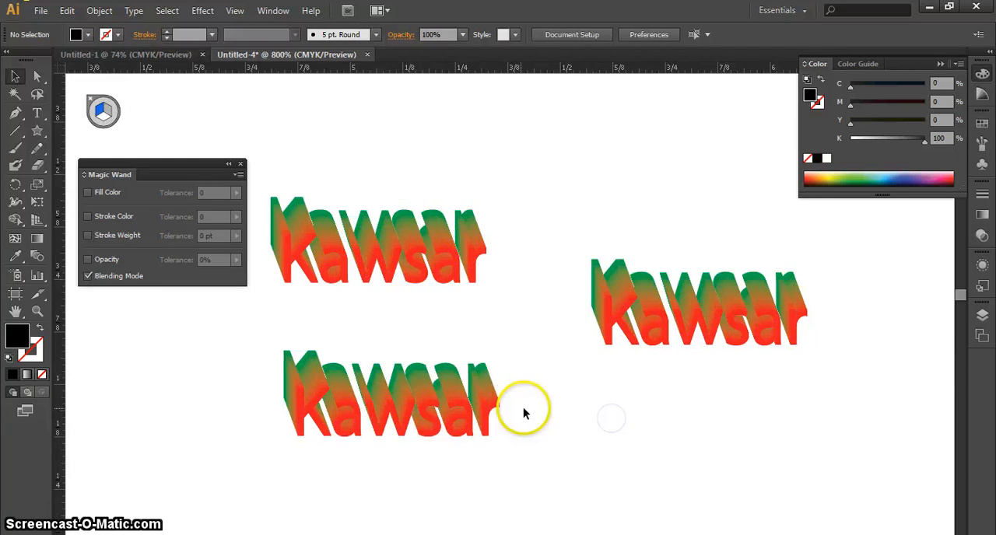
Use the Magic Wand to select all objects that share the blended word's Blending Mode.
drag(514, 409, 600, 309)
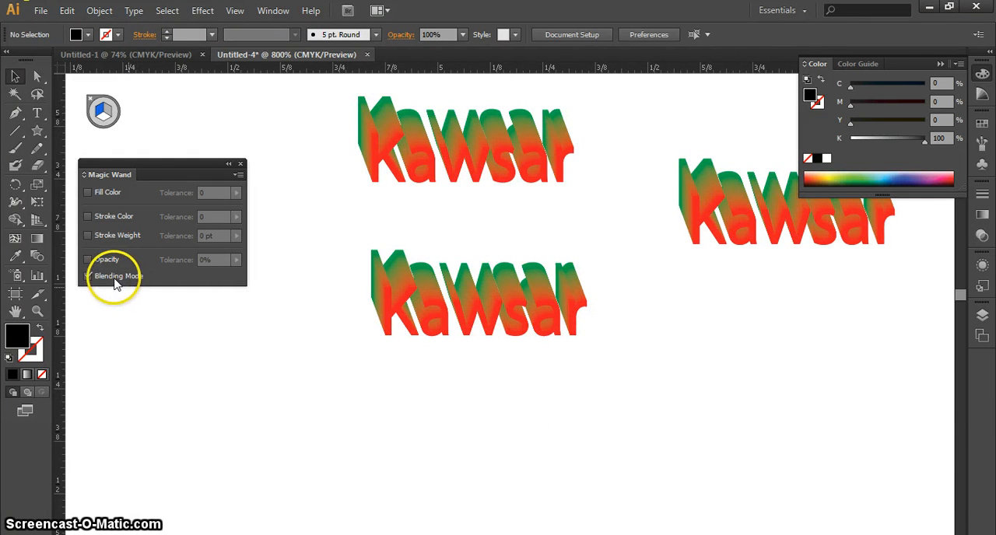
click(16, 94)
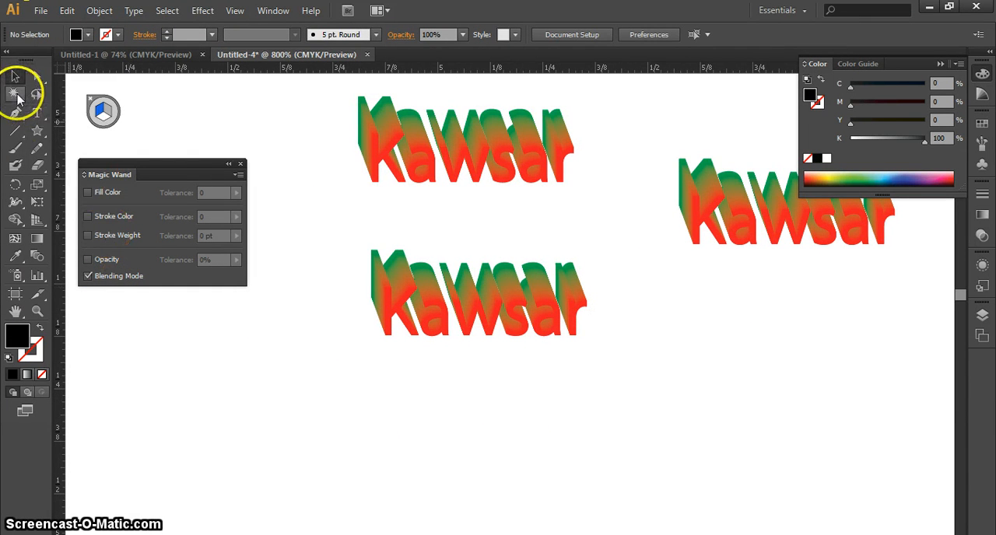
click(424, 140)
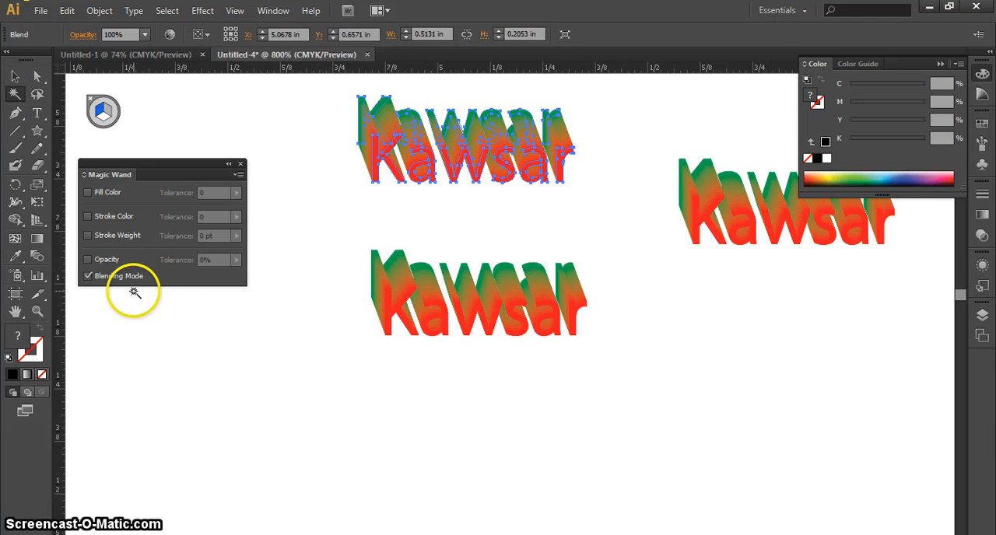
click(691, 232)
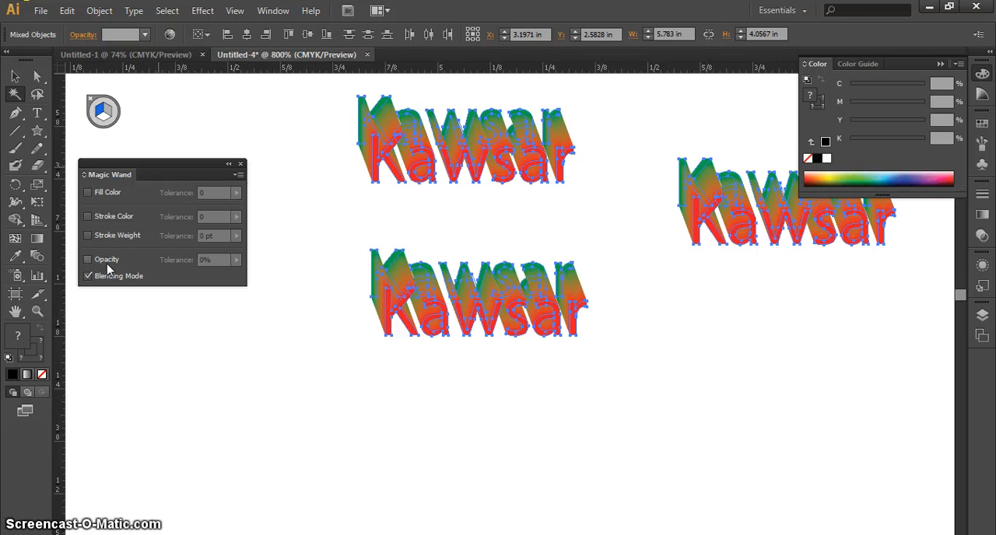
Select the three blended words together with a marquee several times and clear the selection each time.
click(14, 75)
click(757, 351)
drag(875, 347, 397, 129)
click(720, 374)
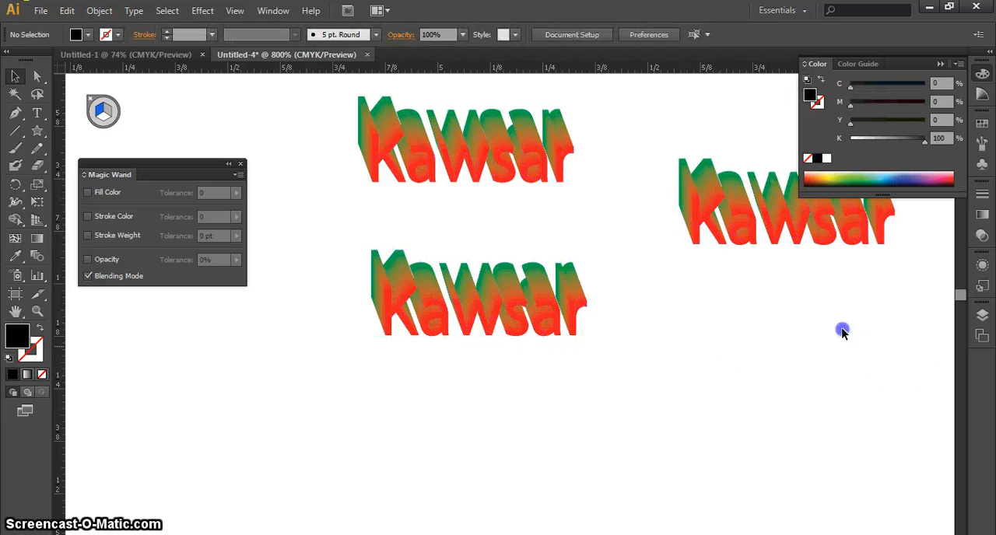
drag(840, 332, 389, 149)
click(753, 375)
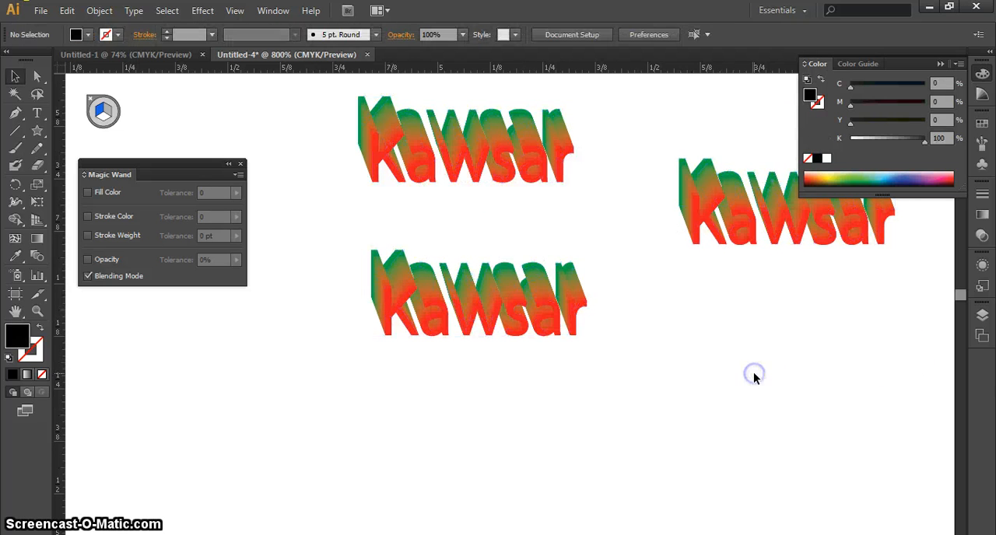
key(ctrl+minus)
key(ctrl+minus)
key(ctrl+minus)
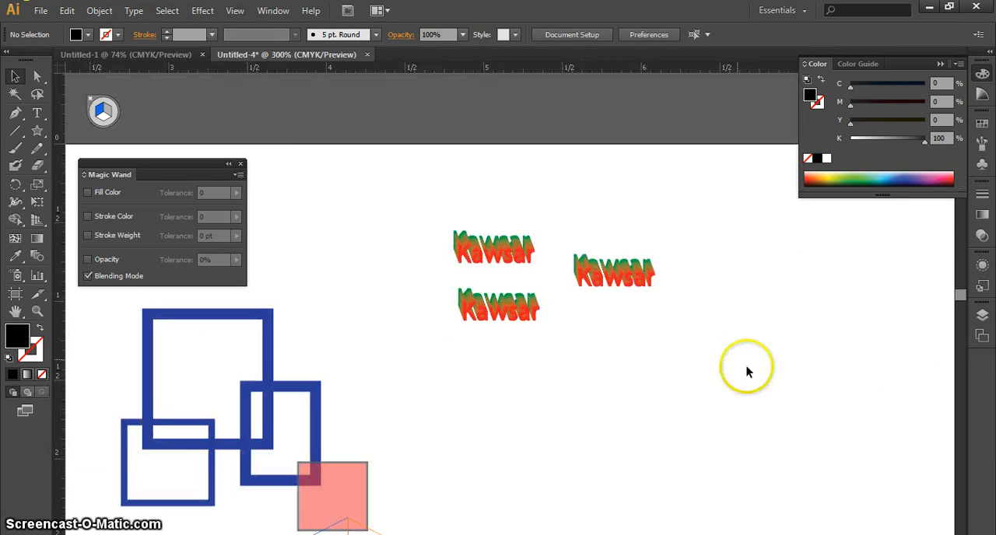
drag(721, 350, 457, 217)
click(723, 384)
drag(722, 377, 476, 227)
click(662, 404)
drag(711, 349, 400, 239)
click(726, 350)
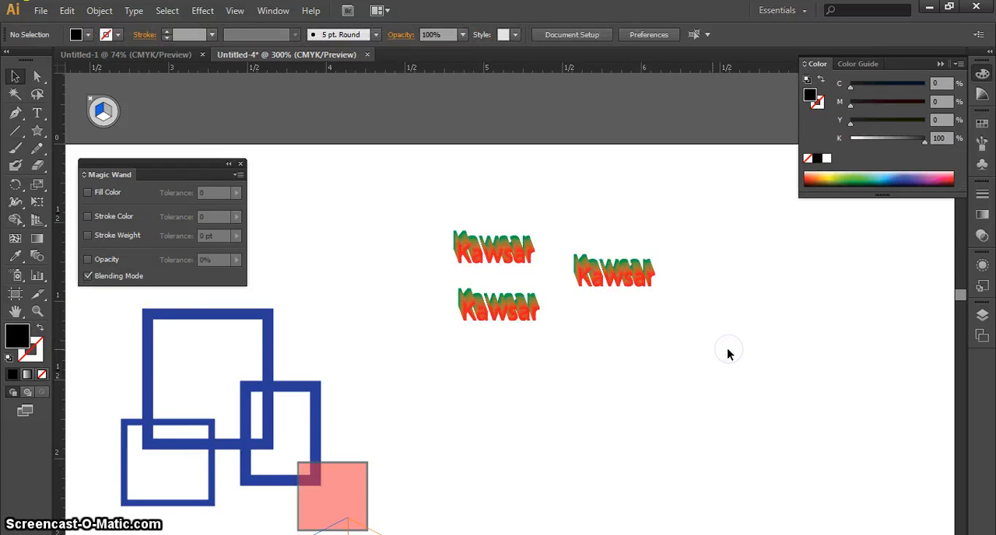
drag(427, 414, 589, 339)
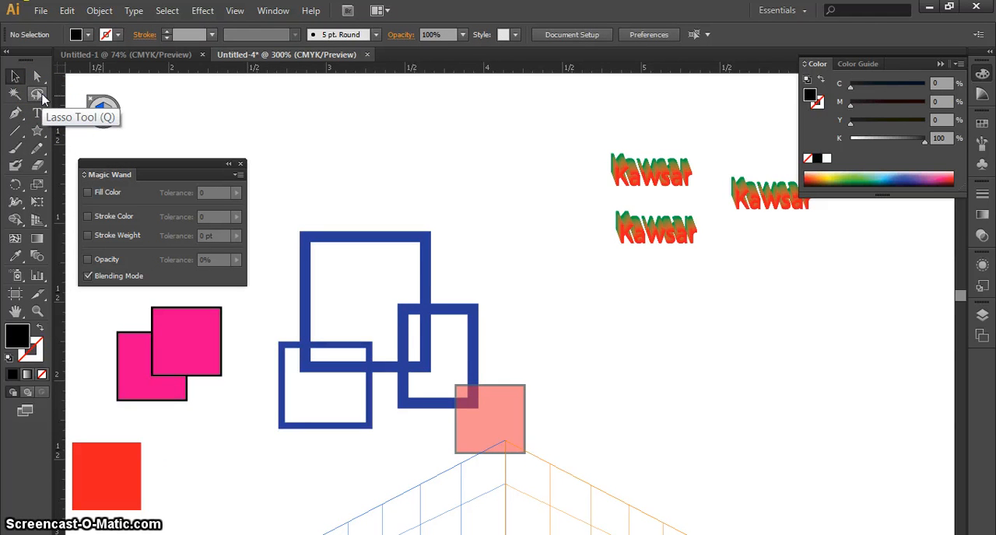
click(14, 93)
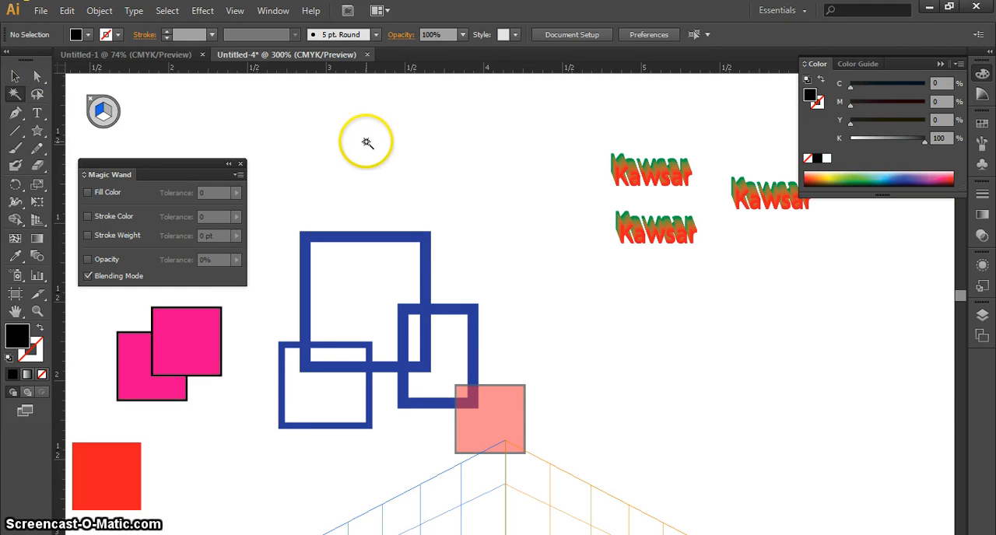
click(14, 75)
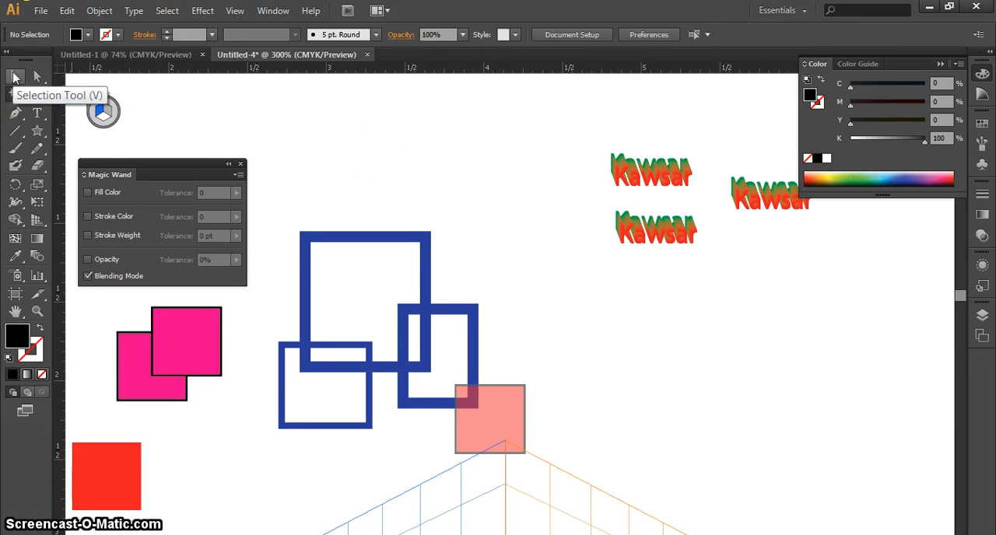
click(15, 93)
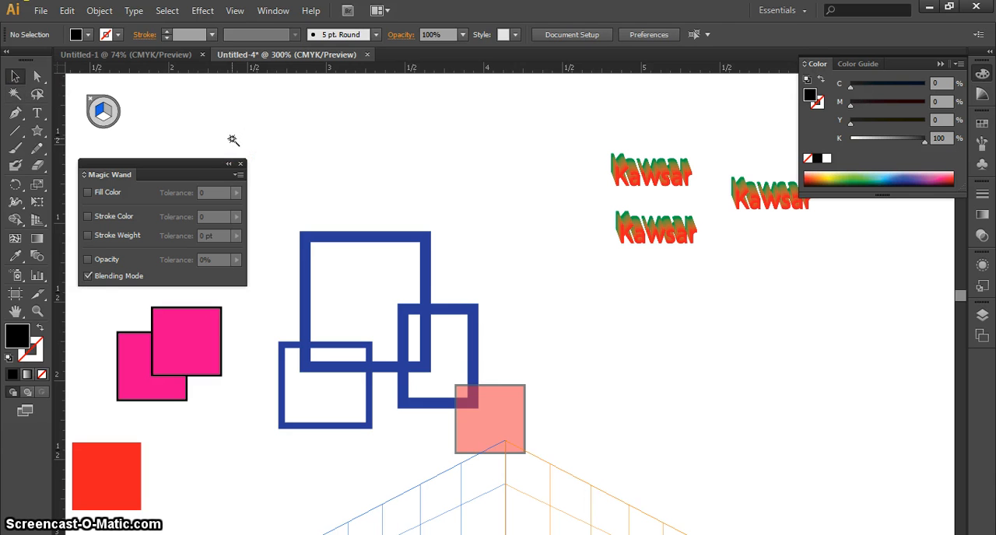
click(37, 75)
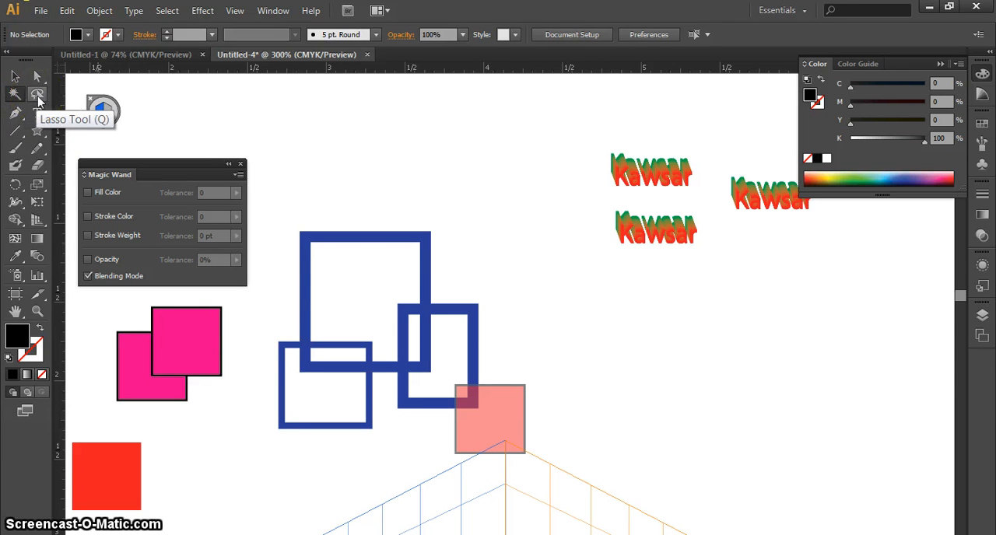
click(38, 96)
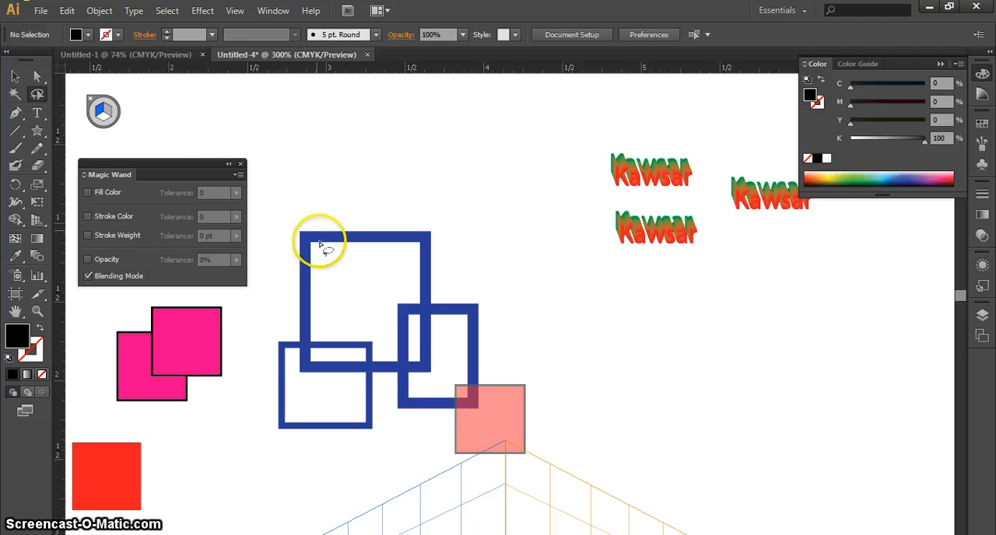
click(14, 77)
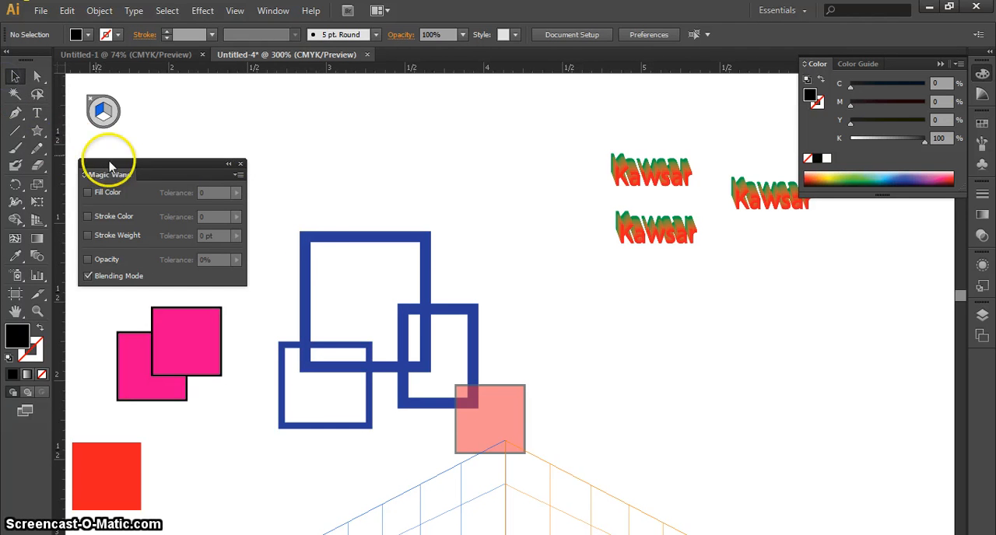
click(39, 96)
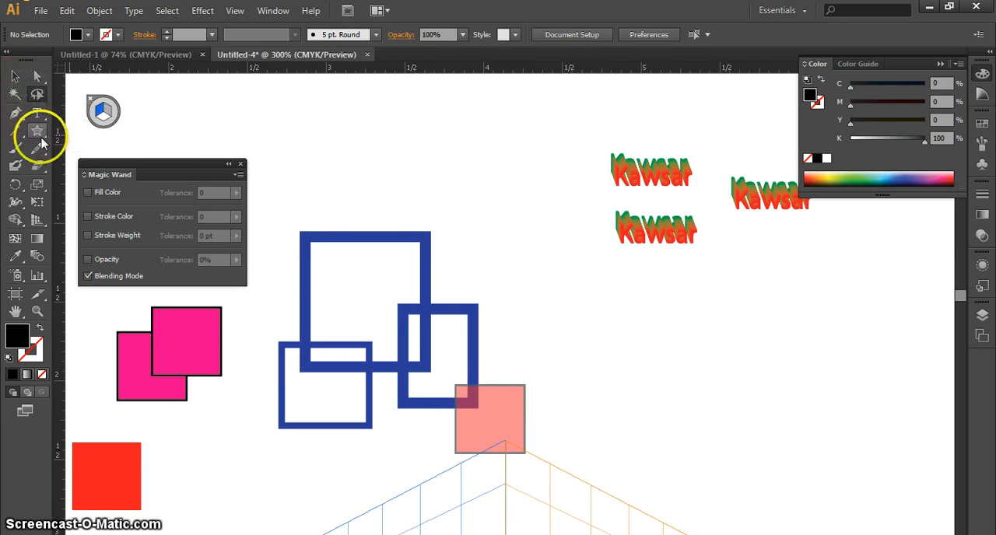
Draw a black-filled rectangle on the left perspective plane, in the empty area below the blended words.
drag(37, 132, 93, 130)
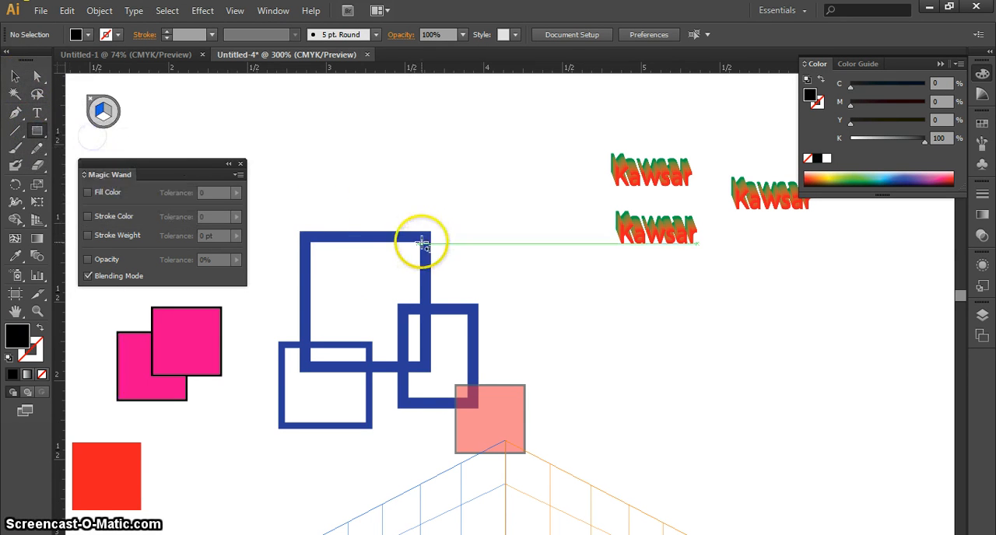
drag(747, 438, 633, 310)
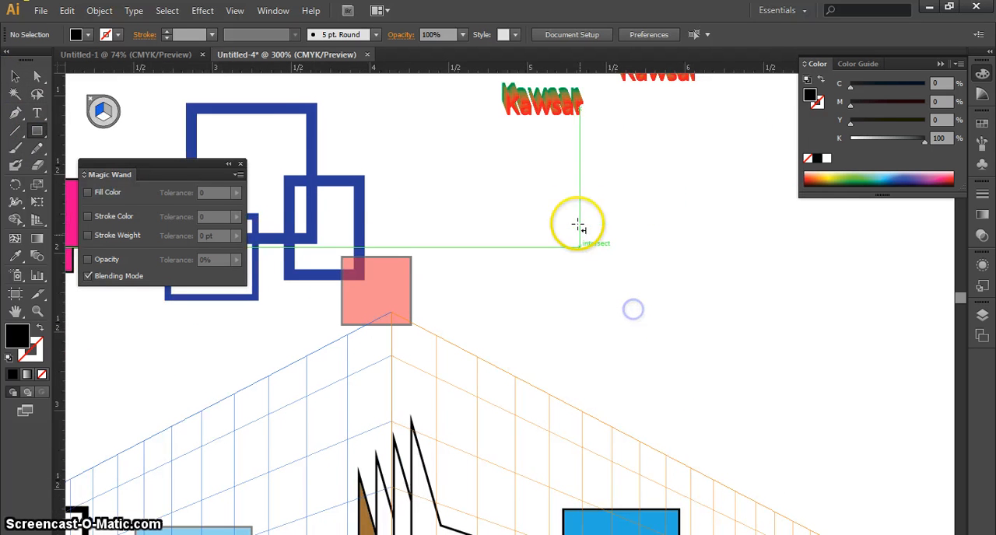
mouse_move(578, 220)
mouse_down()
mouse_move(710, 332)
mouse_move(695, 308)
mouse_up()
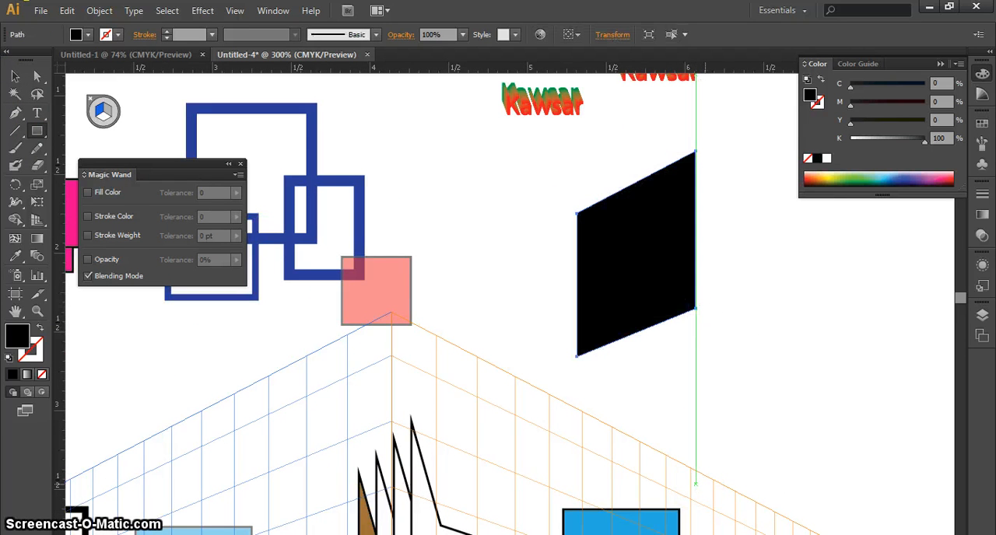
Deselect the black perspective rectangle, select it again, and inspect it against the shapes around the perspective grid.
click(15, 76)
click(493, 283)
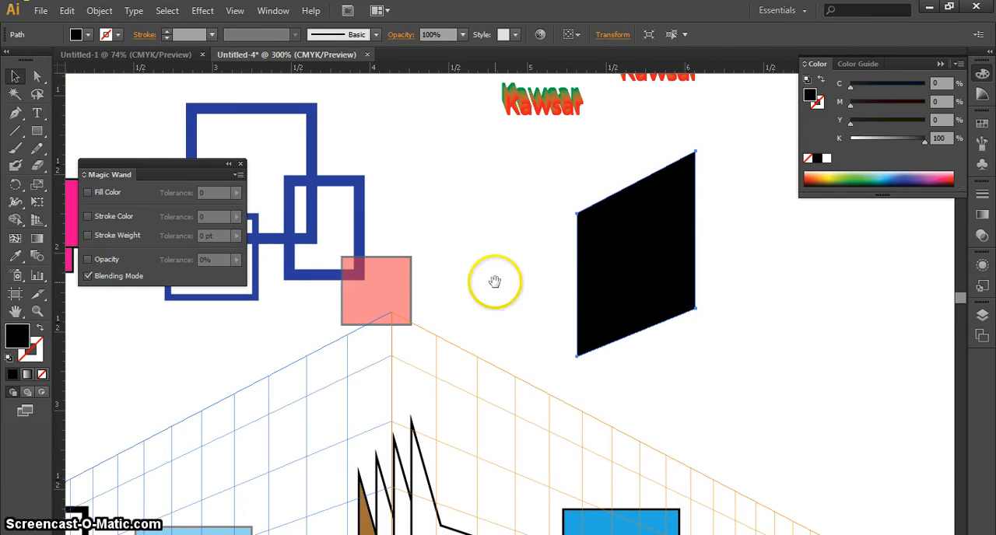
drag(511, 302, 659, 232)
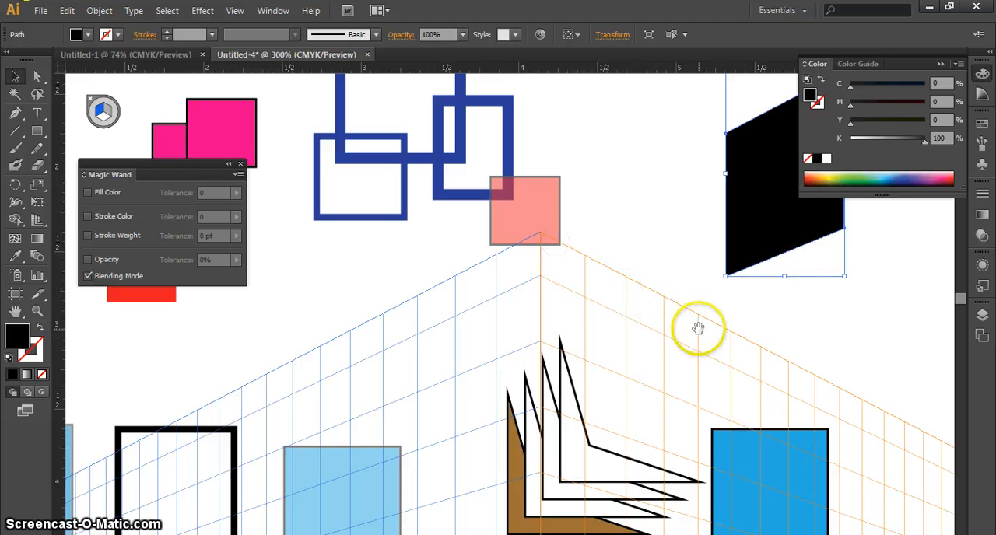
drag(696, 329, 499, 401)
click(606, 223)
click(702, 268)
click(573, 225)
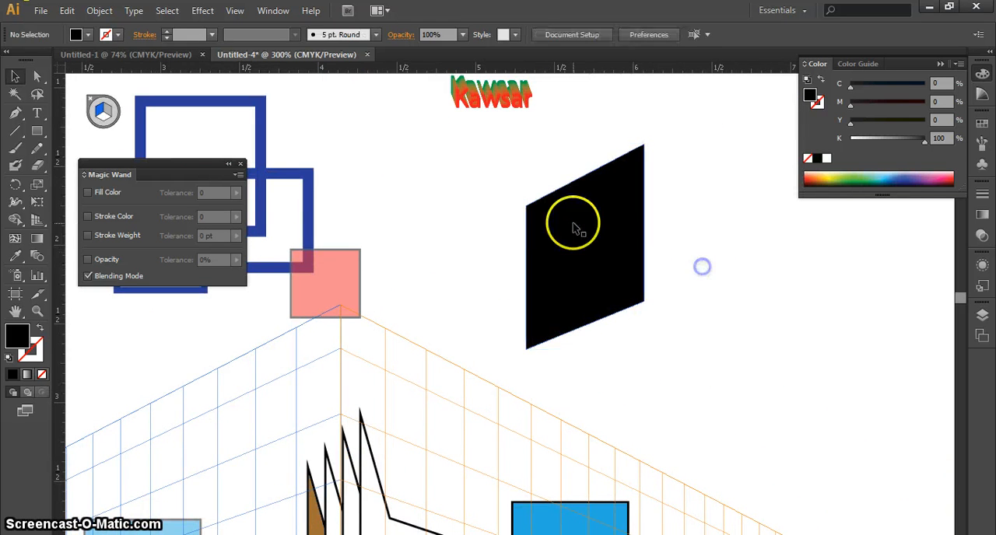
drag(447, 499, 524, 341)
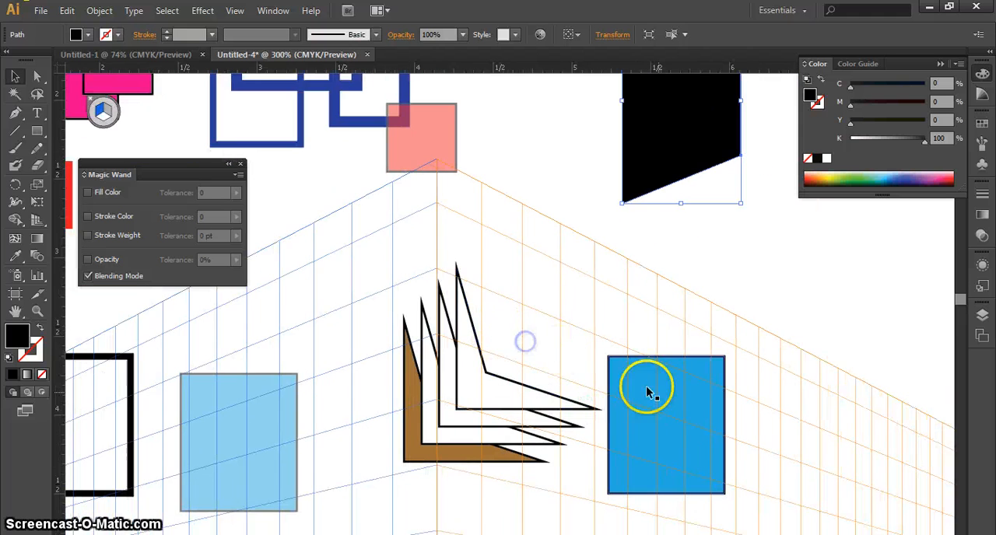
drag(543, 274, 533, 444)
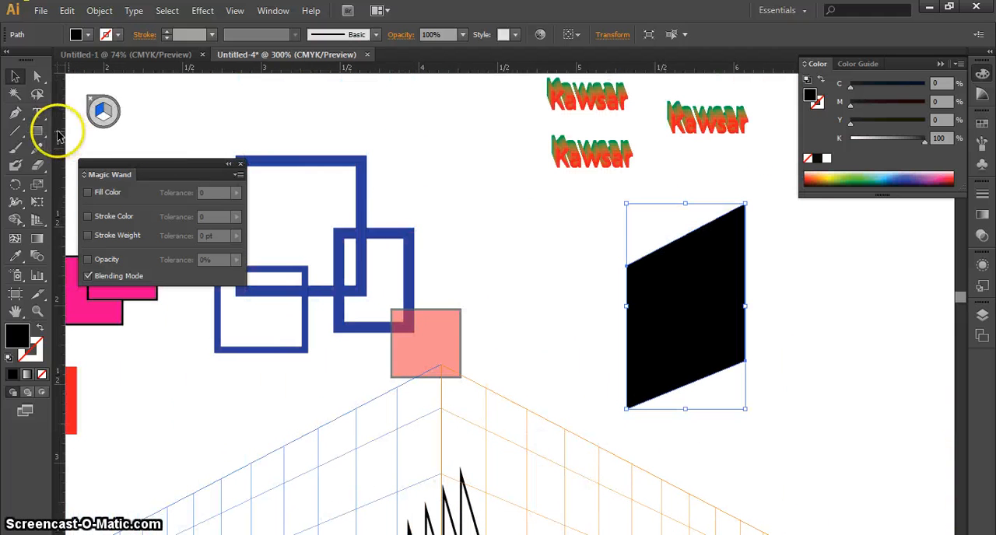
Place a black rectangle 50.5812 pt wide and 55.715 pt high on the perspective plane at the plane-switching widget.
click(37, 130)
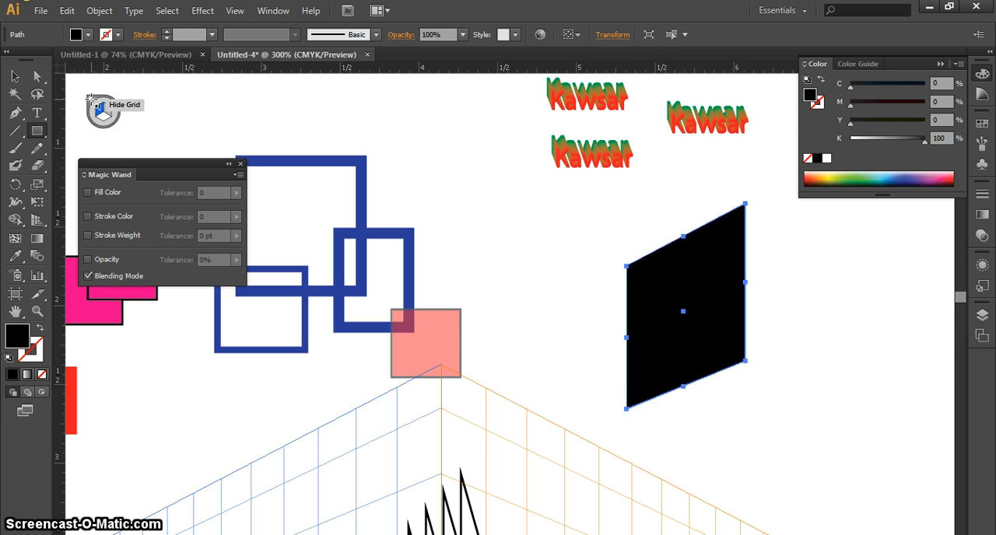
click(90, 99)
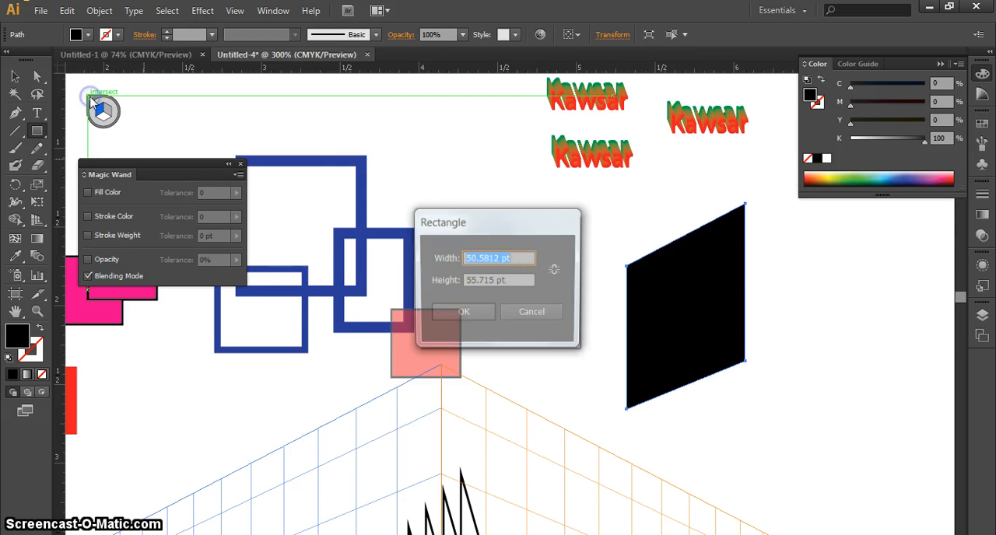
click(469, 312)
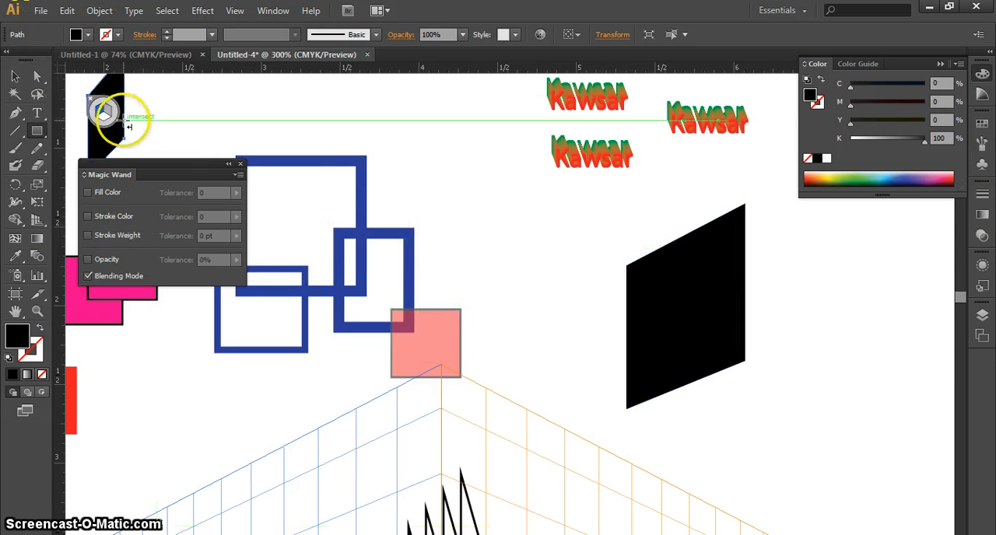
click(90, 100)
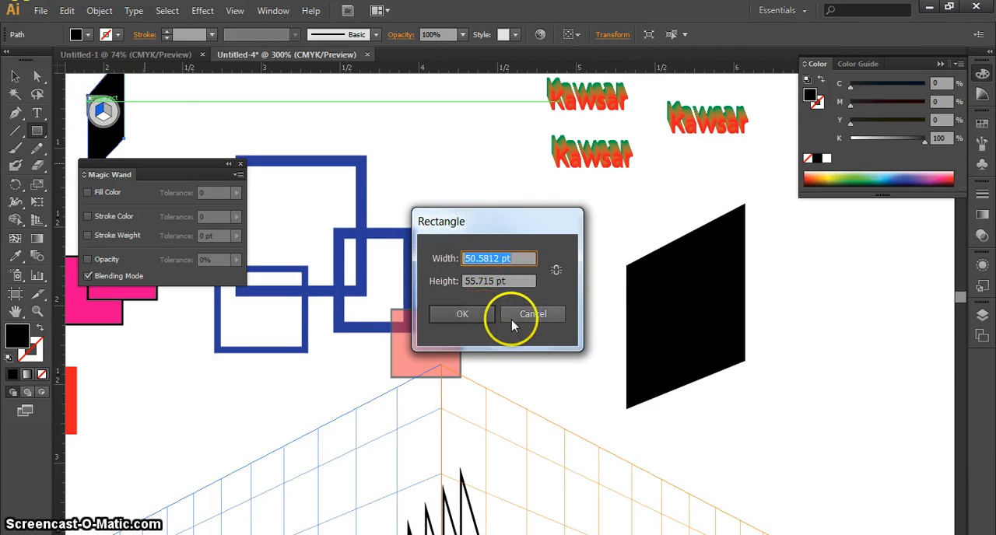
click(531, 317)
Create a new single-artboard CMYK document, 8.27 in wide and 11.69 in high.
click(40, 10)
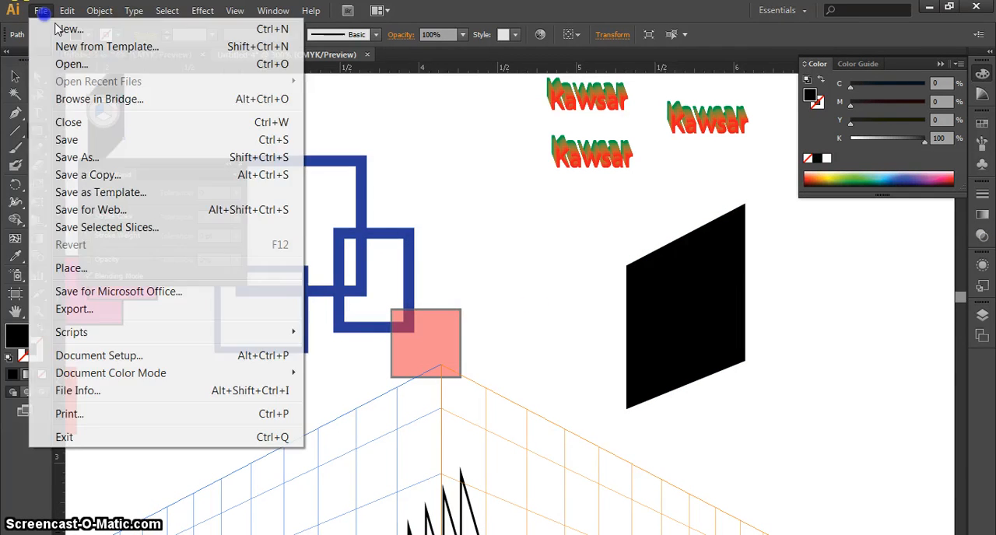
click(72, 32)
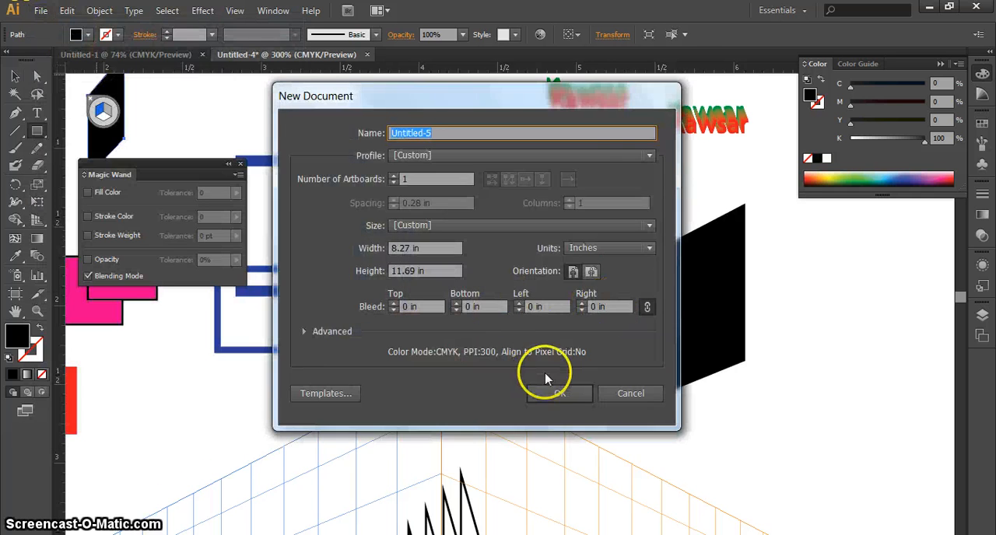
click(557, 391)
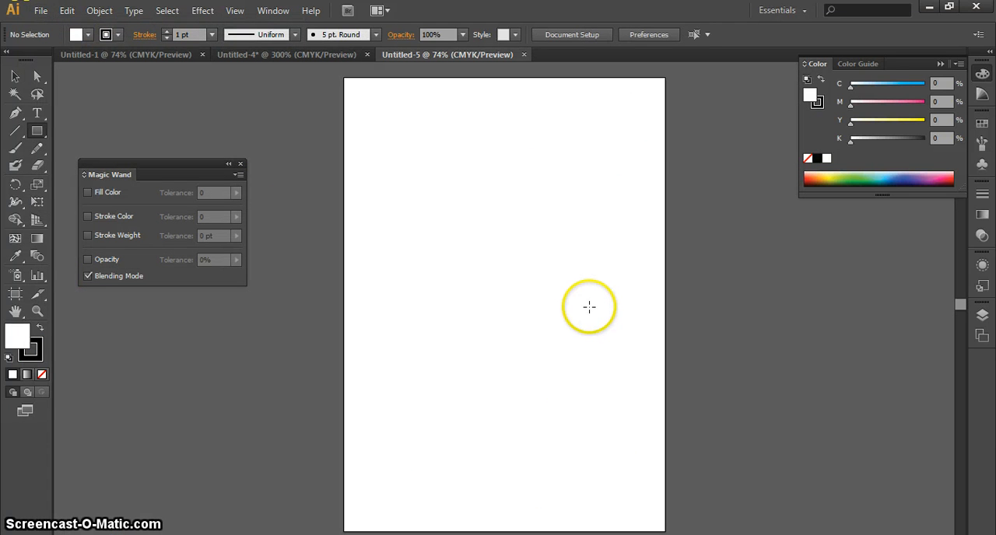
key(ctrl+1)
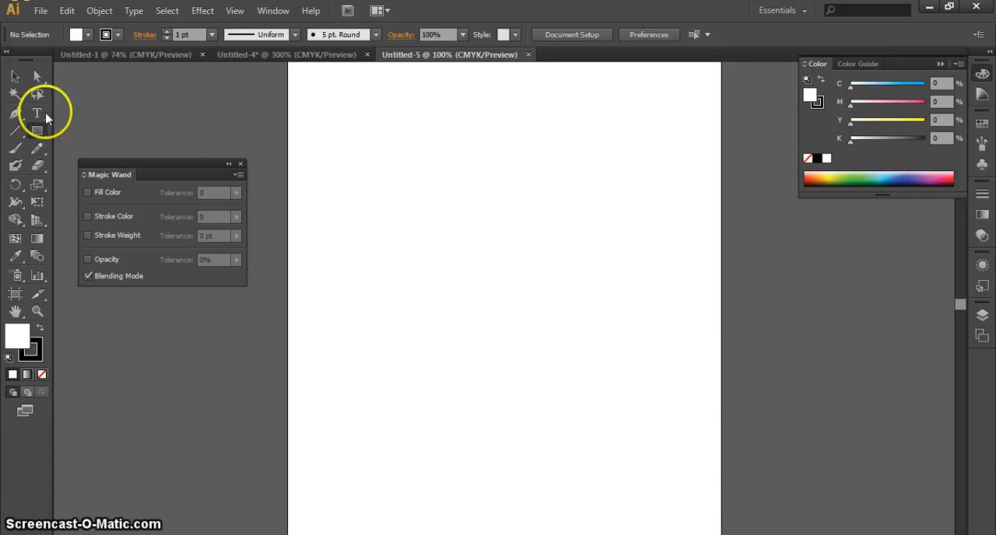
Draw a white rectangle with a 1 pt black stroke, about 1.83 by 2.31 in, in the artboard's upper-left area.
drag(381, 191, 479, 312)
click(16, 75)
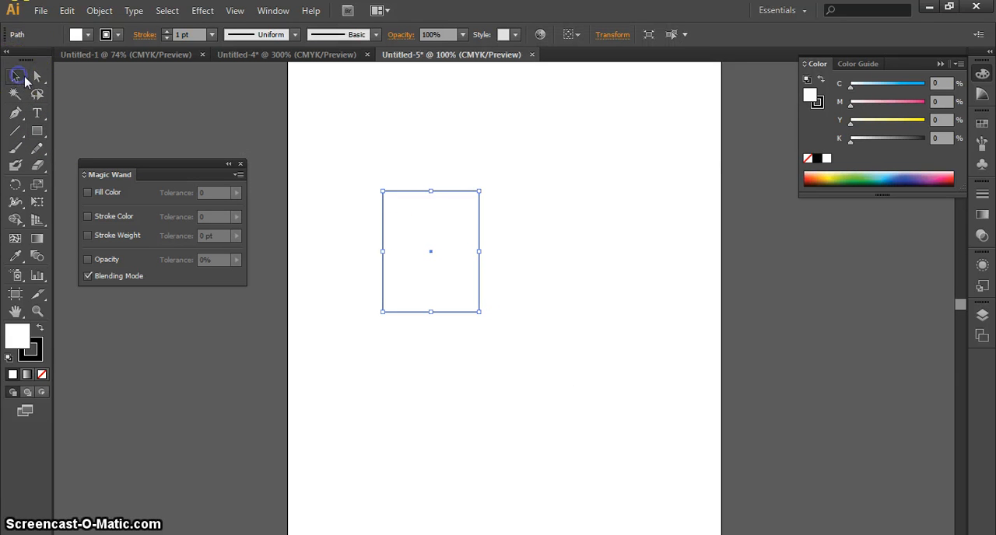
key(ctrl+plus)
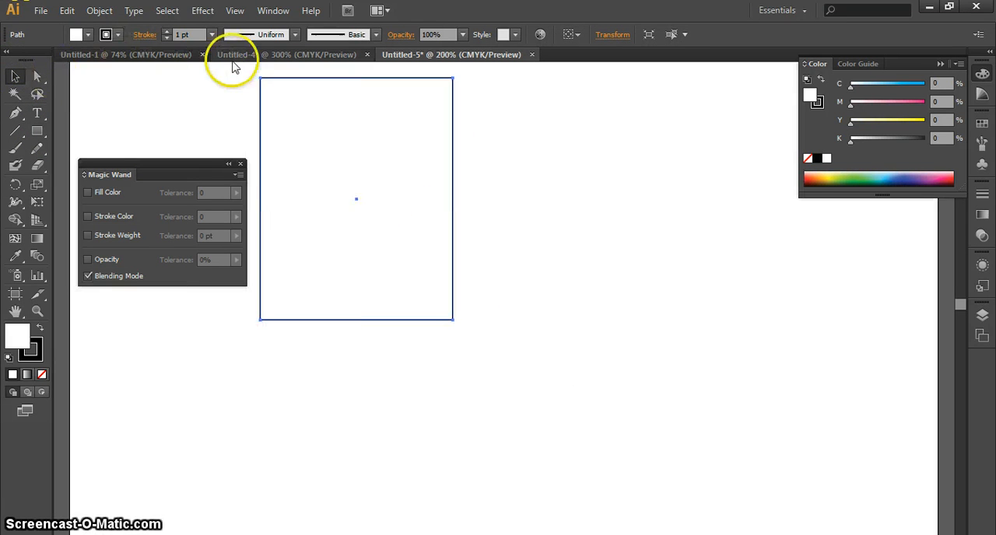
drag(349, 130, 508, 249)
drag(689, 249, 536, 148)
Use the Lasso tool to select the rectangle's top-left anchor point, repeating the selection close up.
click(36, 95)
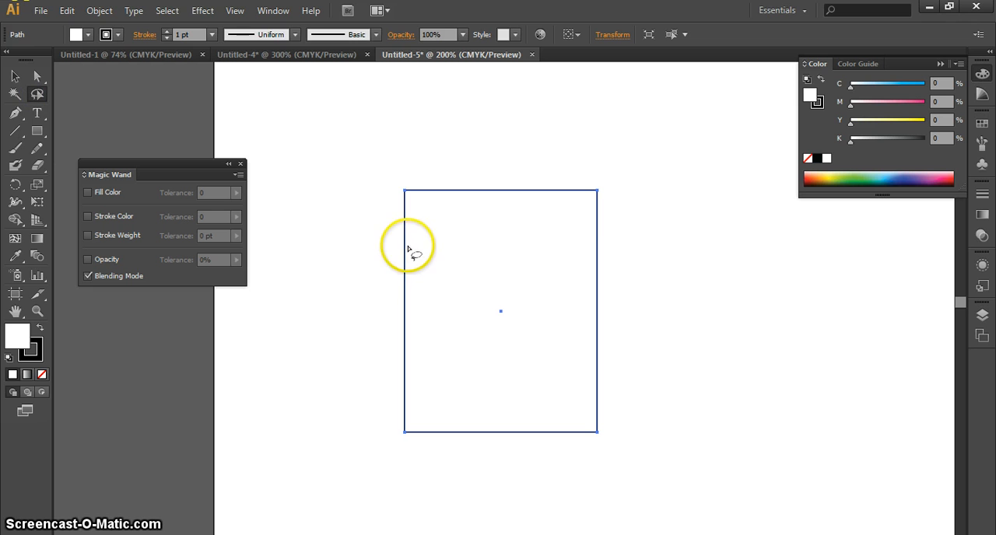
drag(434, 217, 433, 217)
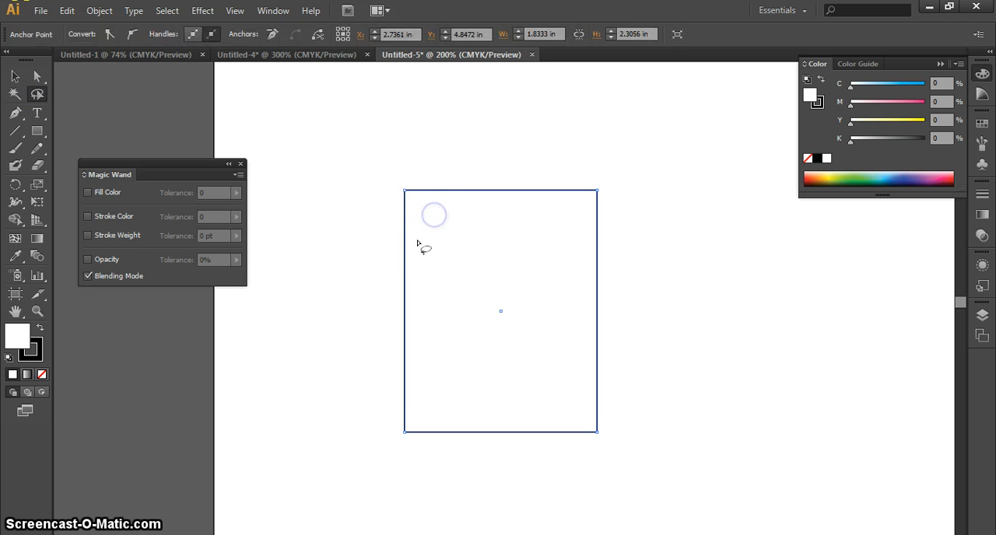
drag(424, 162, 388, 249)
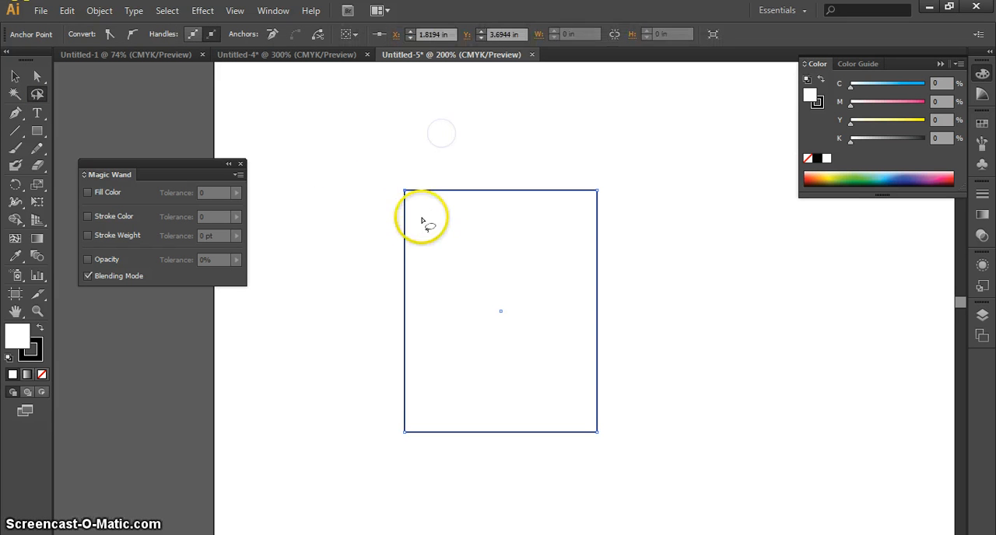
key(ctrl+plus)
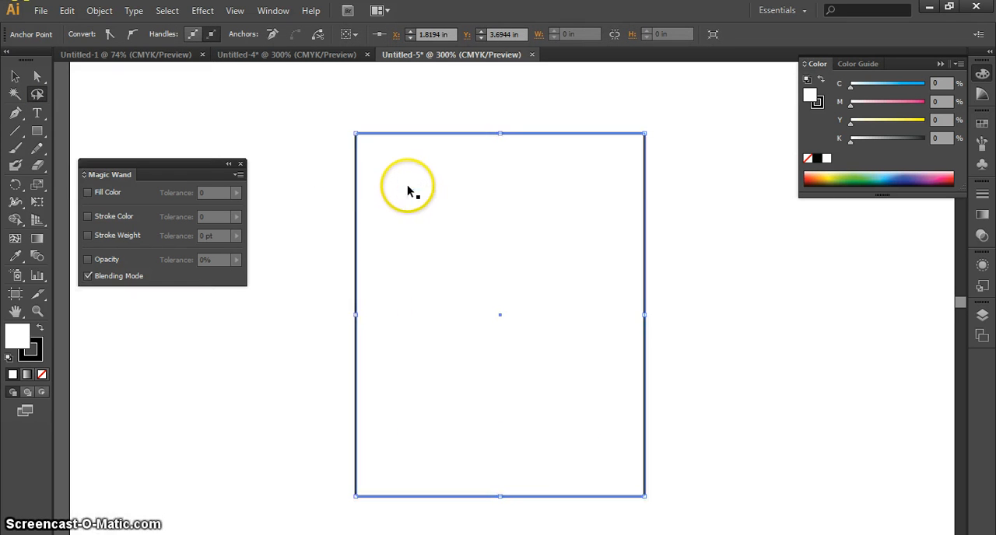
key(ctrl+plus)
key(ctrl+plus)
drag(391, 173, 620, 438)
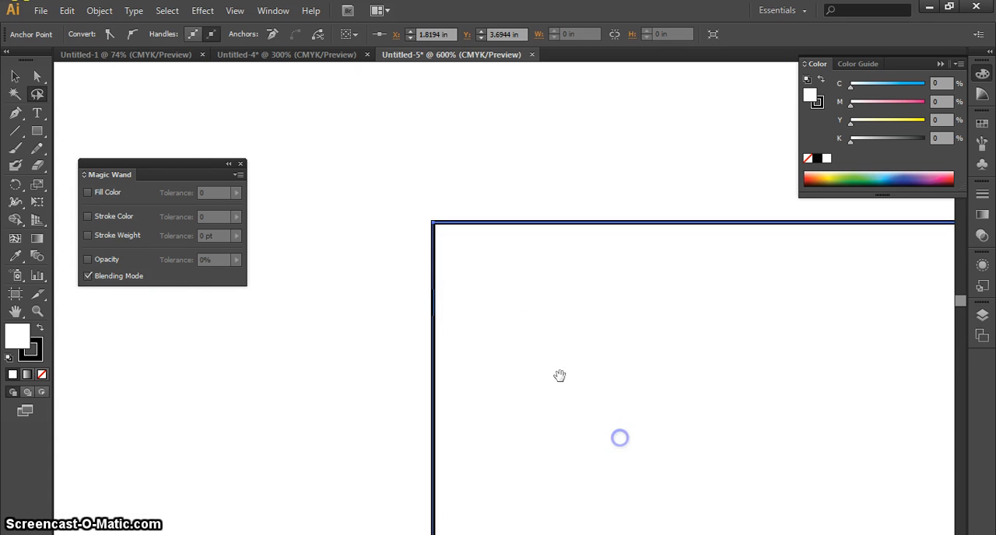
mouse_move(568, 336)
mouse_down()
mouse_move(242, 353)
mouse_move(465, 344)
mouse_up()
drag(335, 239, 290, 245)
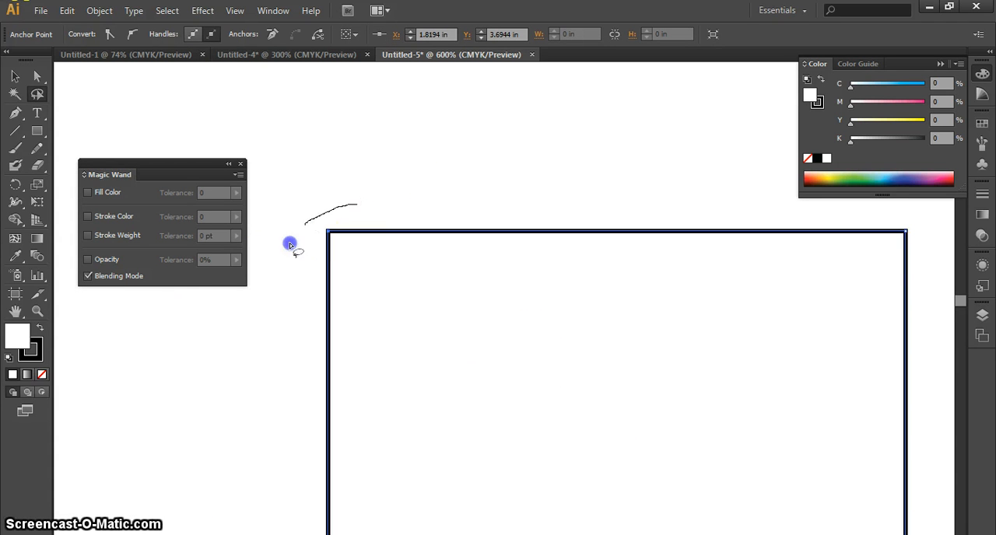
drag(391, 206, 306, 197)
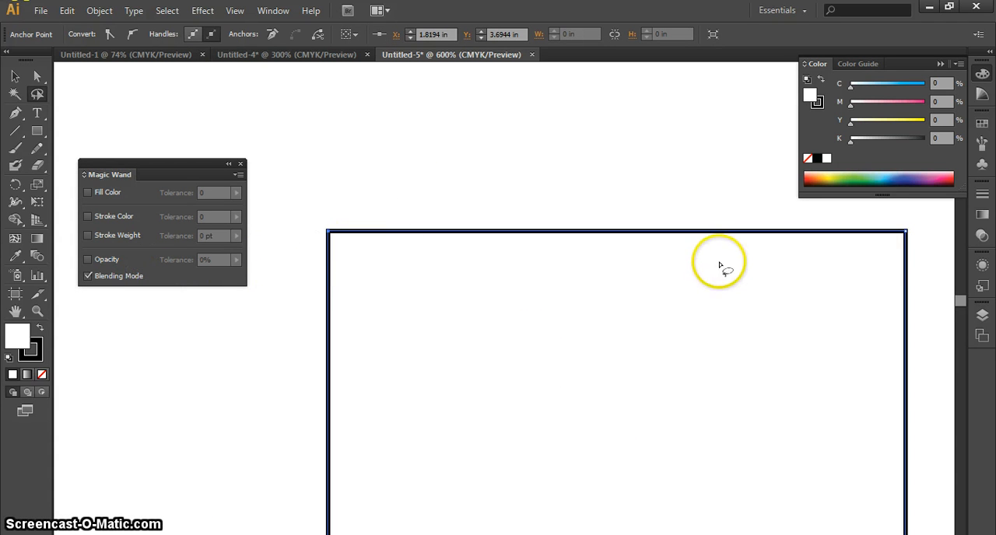
Lasso the rectangle's top-left anchor point once more, and switch the selection to its top-right anchor point.
drag(718, 265, 685, 263)
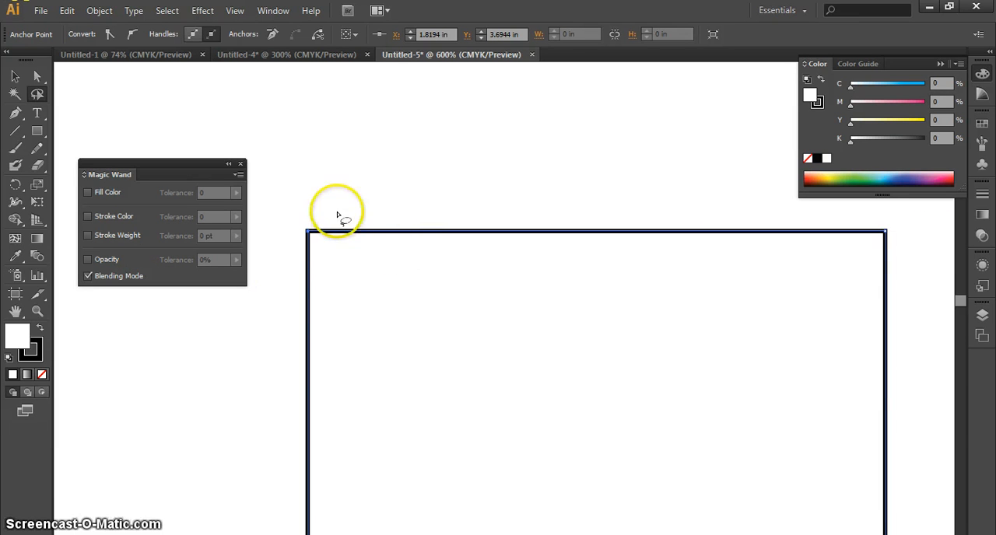
drag(336, 212, 309, 262)
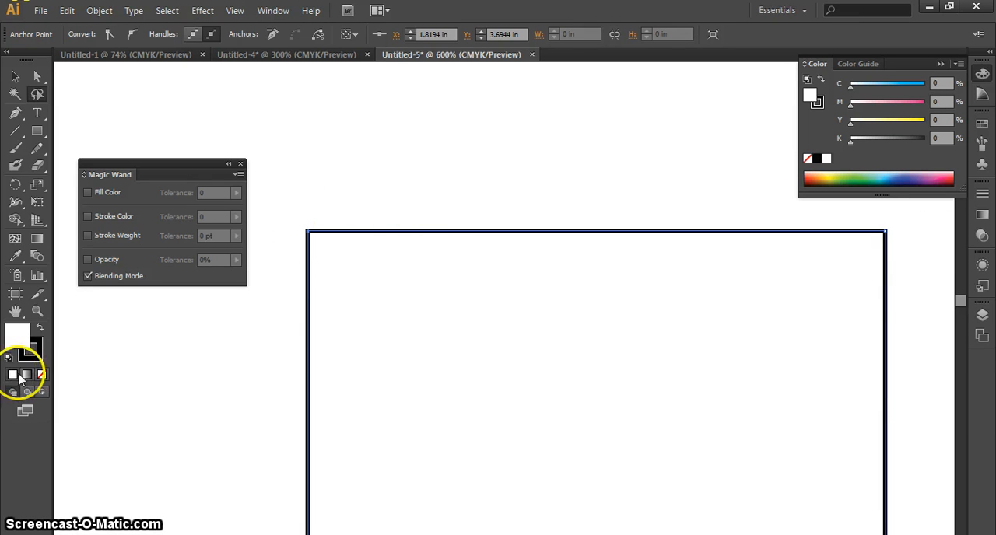
drag(902, 221, 871, 234)
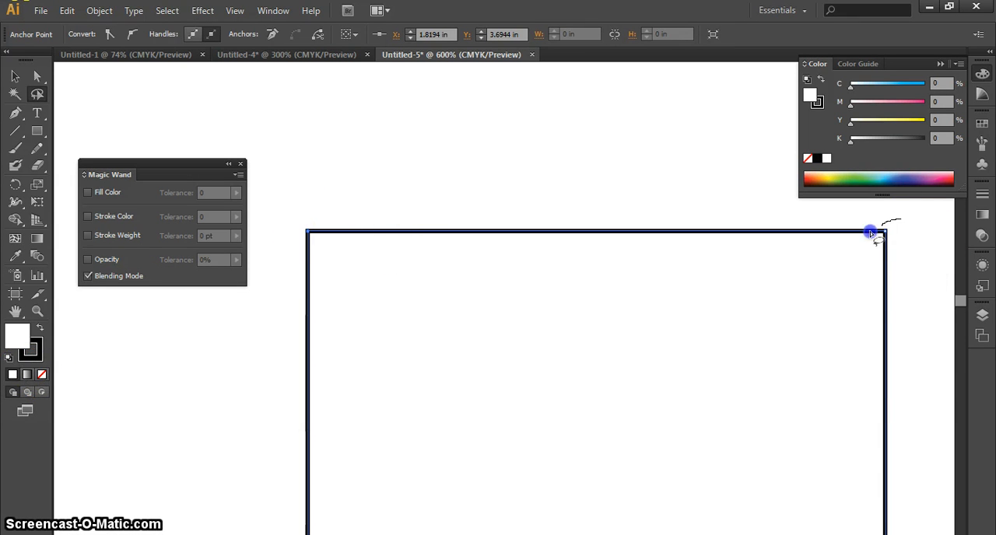
mouse_move(885, 274)
mouse_down()
mouse_move(912, 266)
mouse_move(896, 222)
mouse_up()
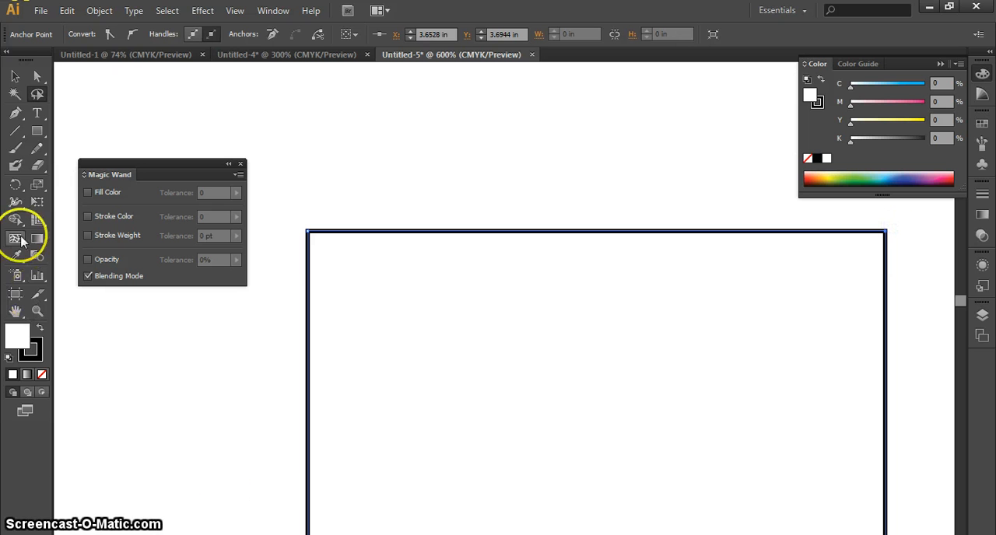
Select the rectangle's top-left anchor point with the Direct Selection tool, both directly and with a marquee.
click(36, 75)
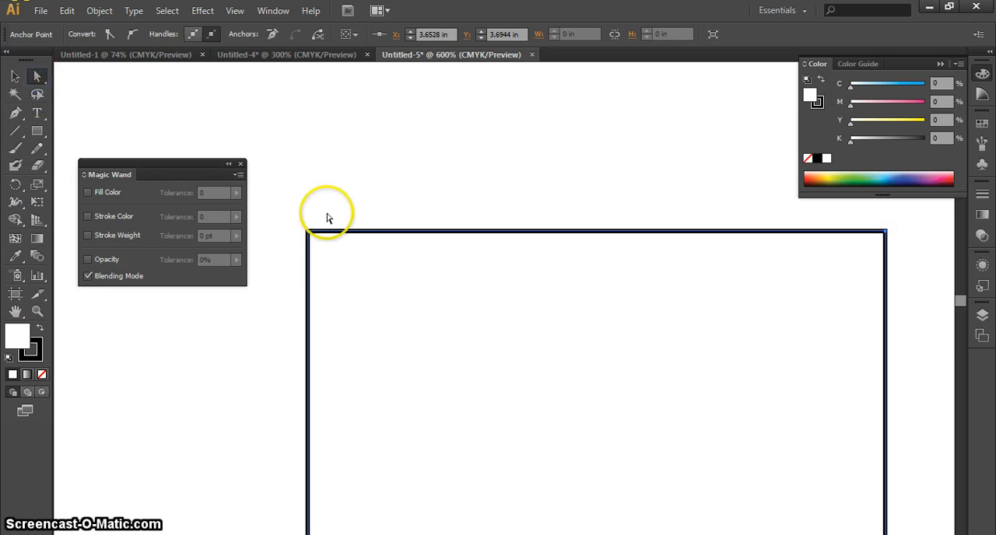
click(308, 233)
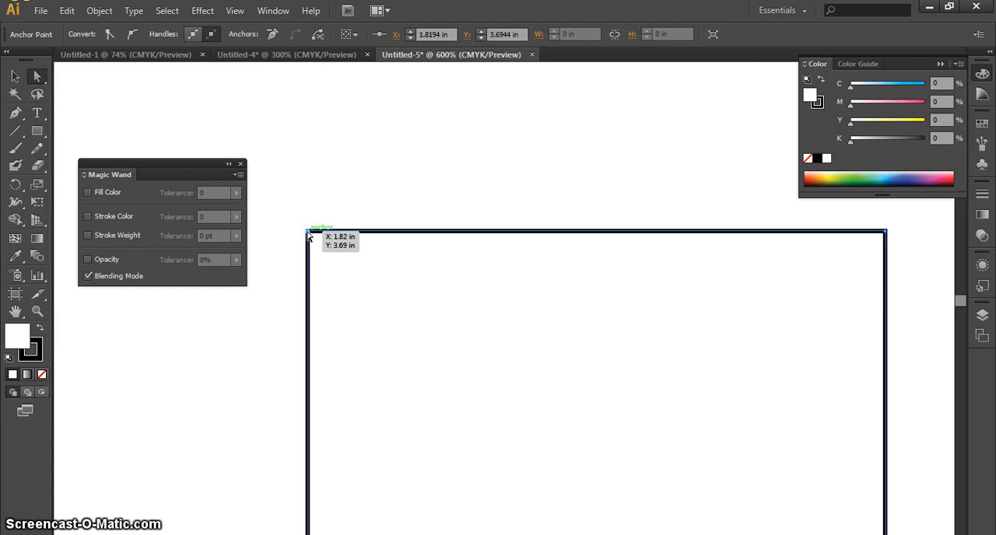
drag(282, 202, 346, 275)
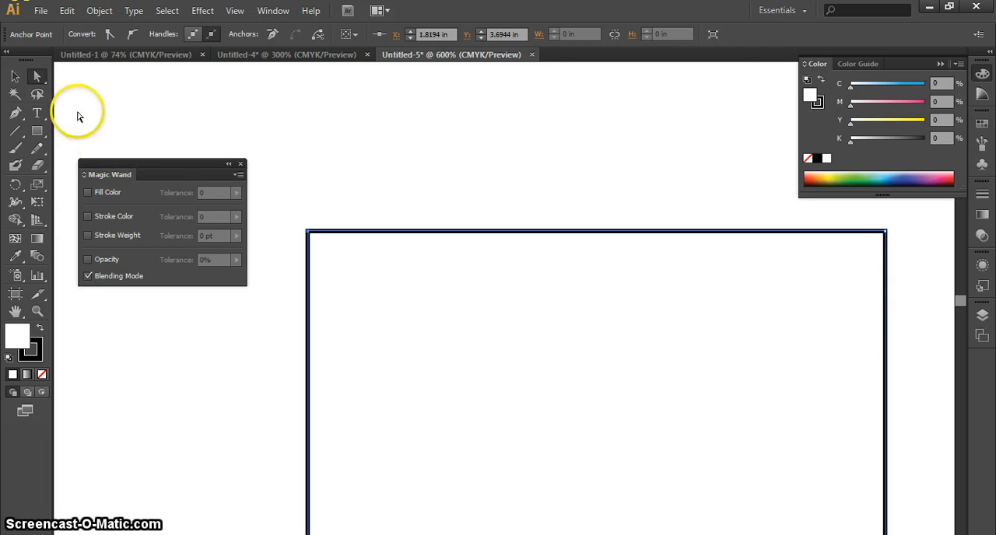
Return to the Lasso tool and draw several loops around the rectangle's top-left corner to select that anchor point.
click(36, 94)
drag(283, 209, 329, 248)
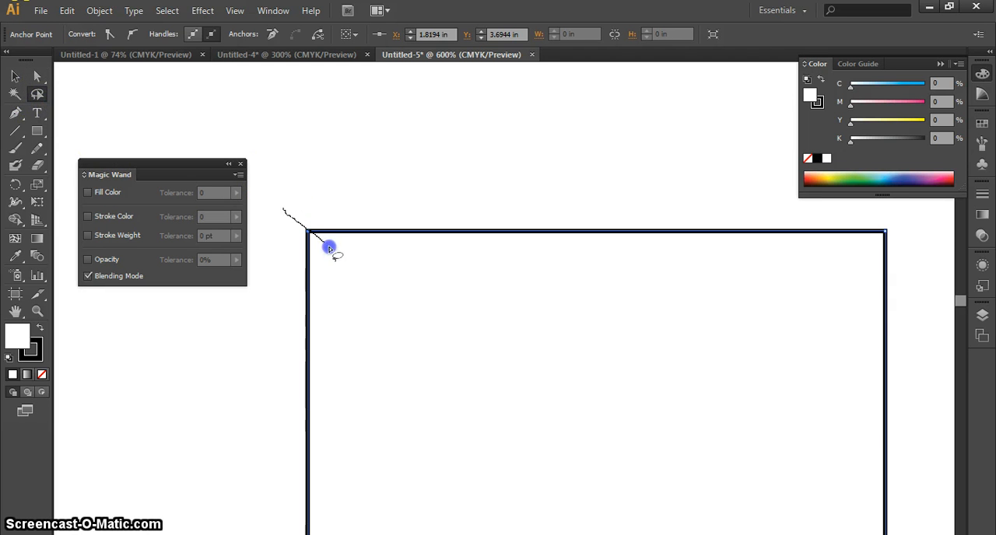
mouse_move(298, 296)
mouse_down()
mouse_move(364, 220)
mouse_move(338, 280)
mouse_up()
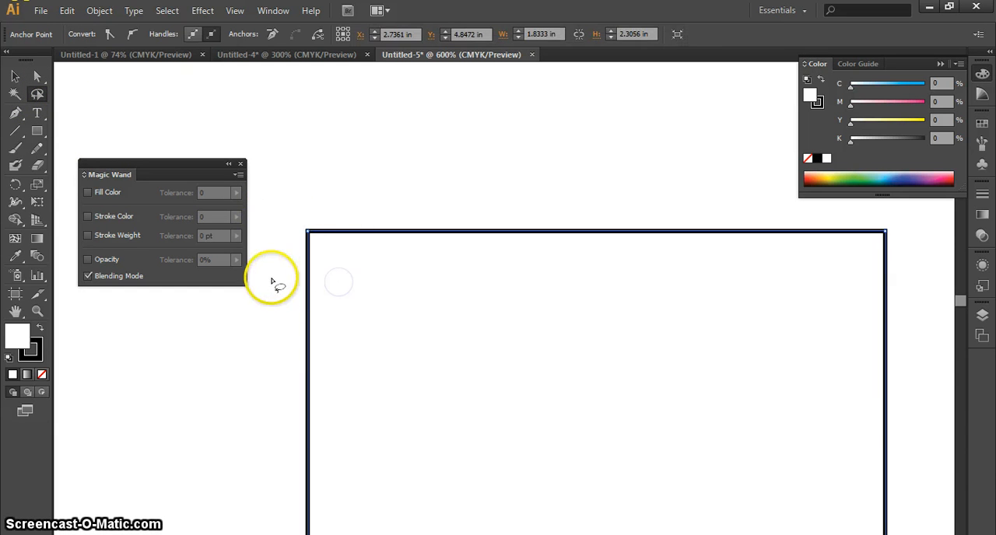
drag(350, 208, 274, 274)
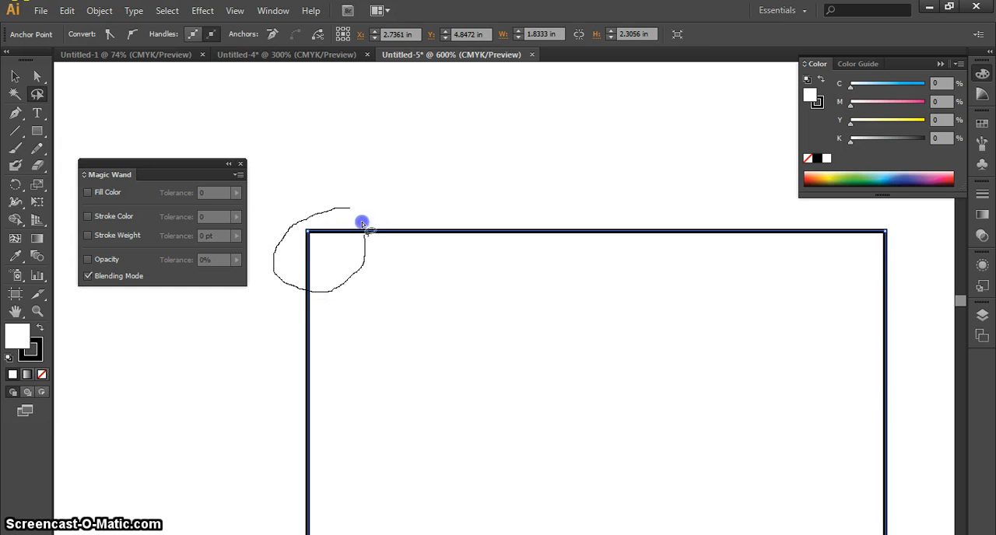
drag(362, 224, 300, 186)
drag(396, 329, 500, 331)
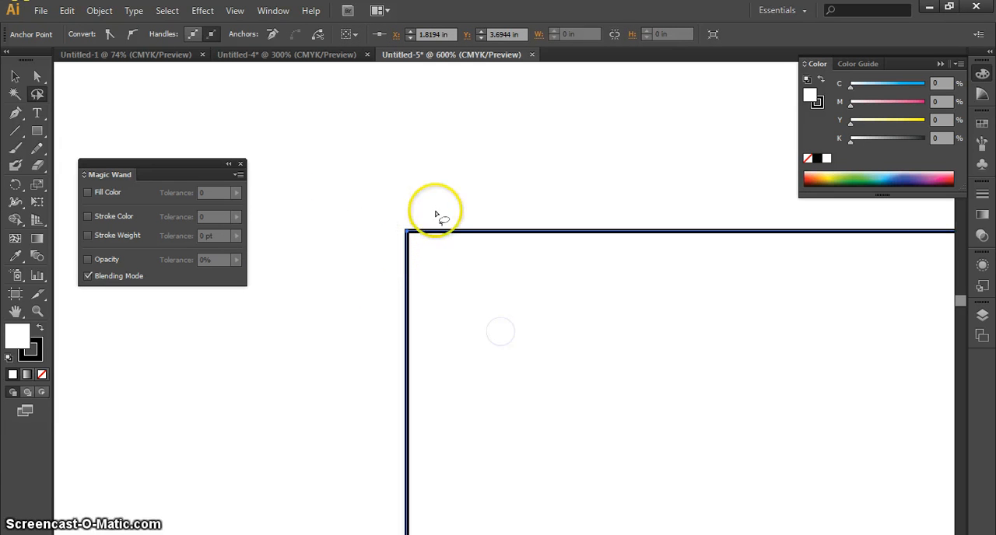
mouse_move(436, 214)
mouse_down()
mouse_move(354, 325)
mouse_move(413, 310)
mouse_move(427, 175)
mouse_up()
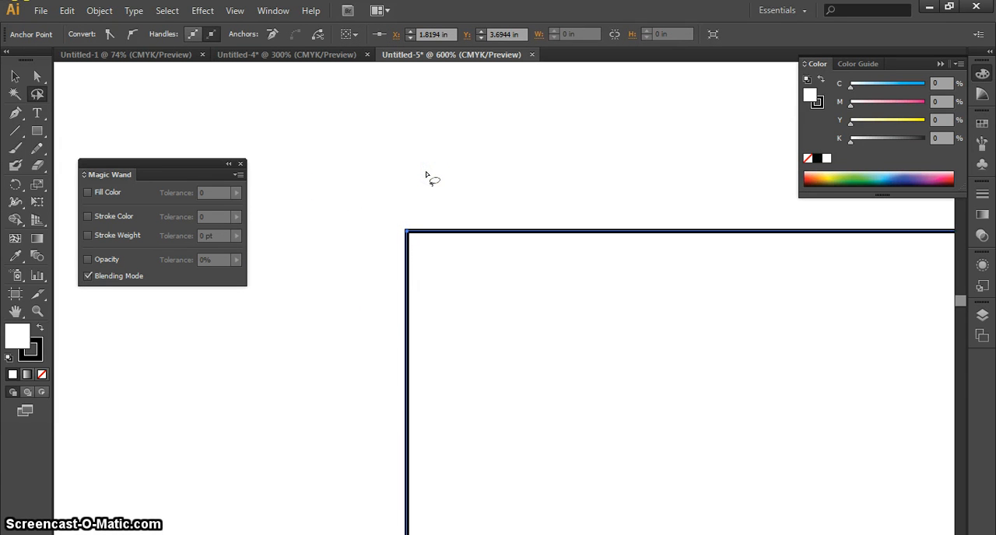
mouse_move(401, 204)
mouse_down()
mouse_move(324, 246)
mouse_move(359, 152)
mouse_up()
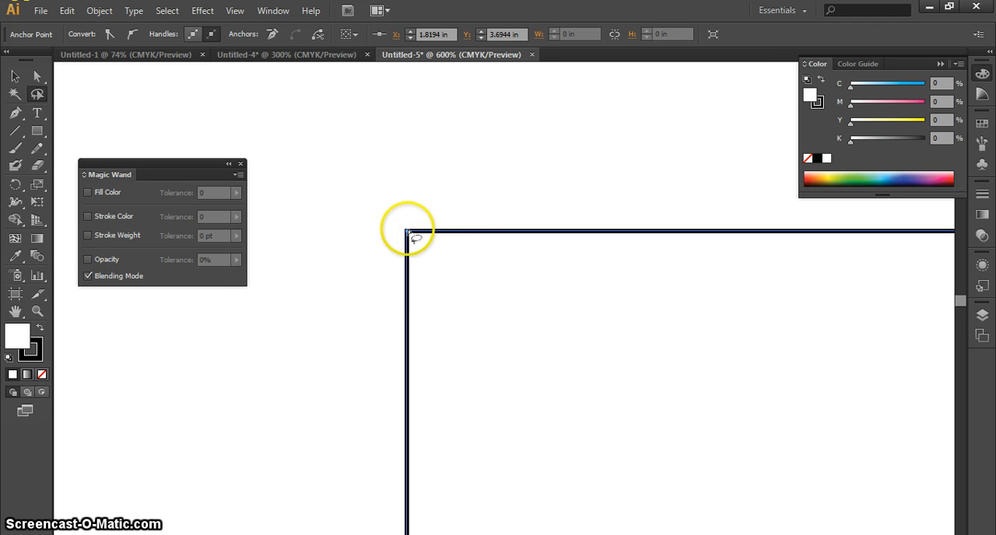
Loop the Lasso tool around the rectangle's top-left corner again, clearing and reselecting its anchor point.
click(419, 241)
mouse_move(463, 267)
mouse_down()
mouse_move(435, 195)
mouse_move(370, 278)
mouse_move(450, 228)
mouse_up()
click(35, 94)
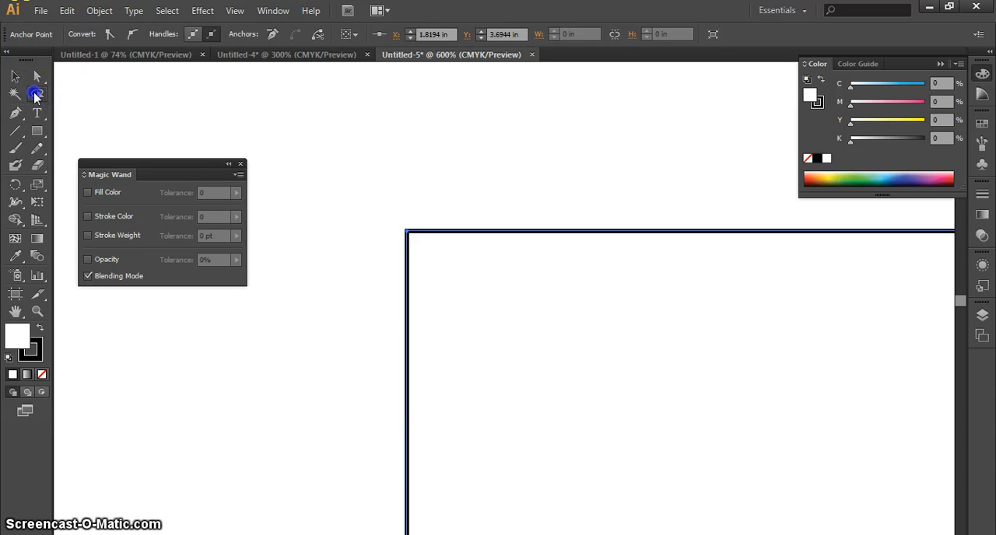
mouse_move(459, 203)
mouse_down()
mouse_move(436, 212)
mouse_move(382, 181)
mouse_up()
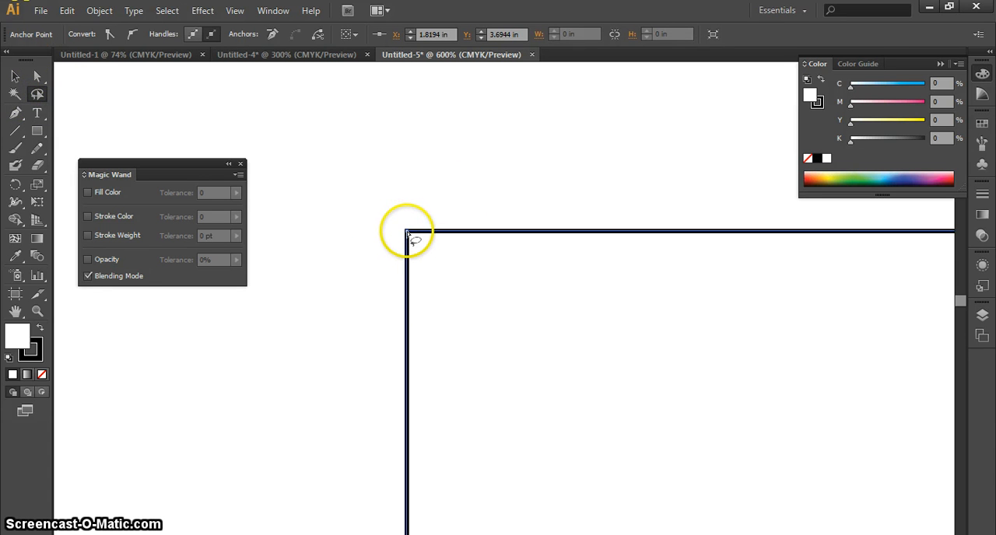
drag(407, 232, 455, 268)
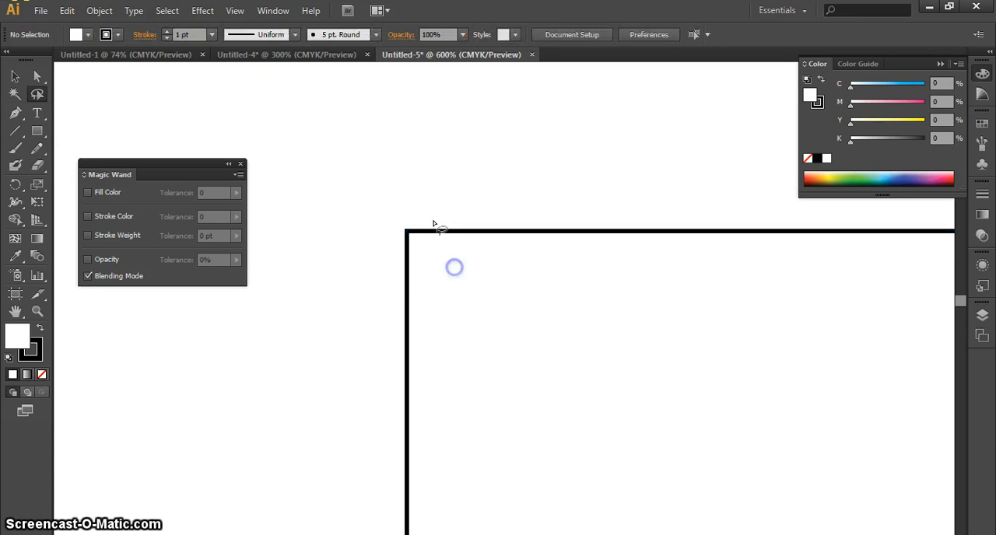
mouse_move(429, 189)
mouse_down()
mouse_move(459, 309)
mouse_move(490, 184)
mouse_up()
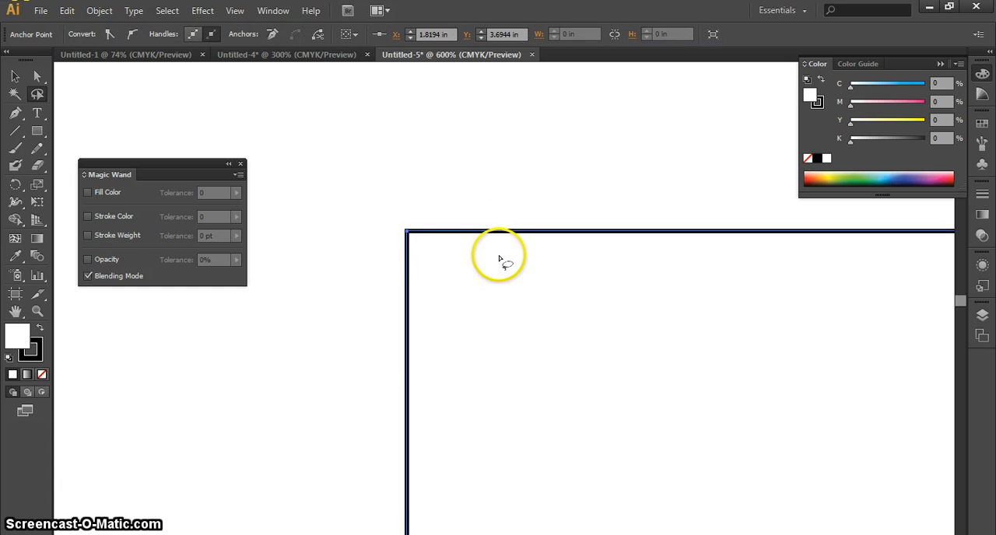
Lasso a larger area along the rectangle's left side to select several anchor points, and clear the selection.
key(ctrl+minus)
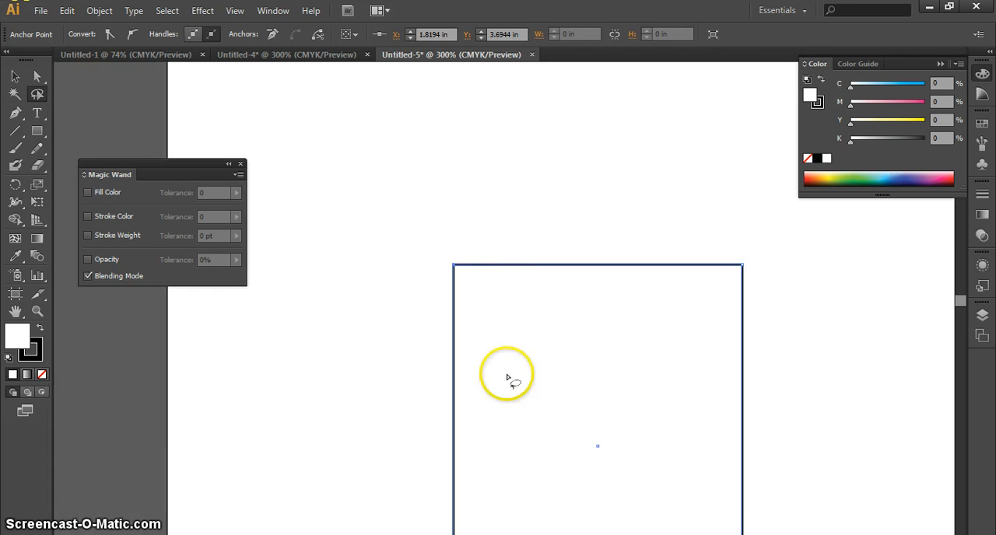
drag(508, 381, 502, 297)
drag(466, 144, 390, 381)
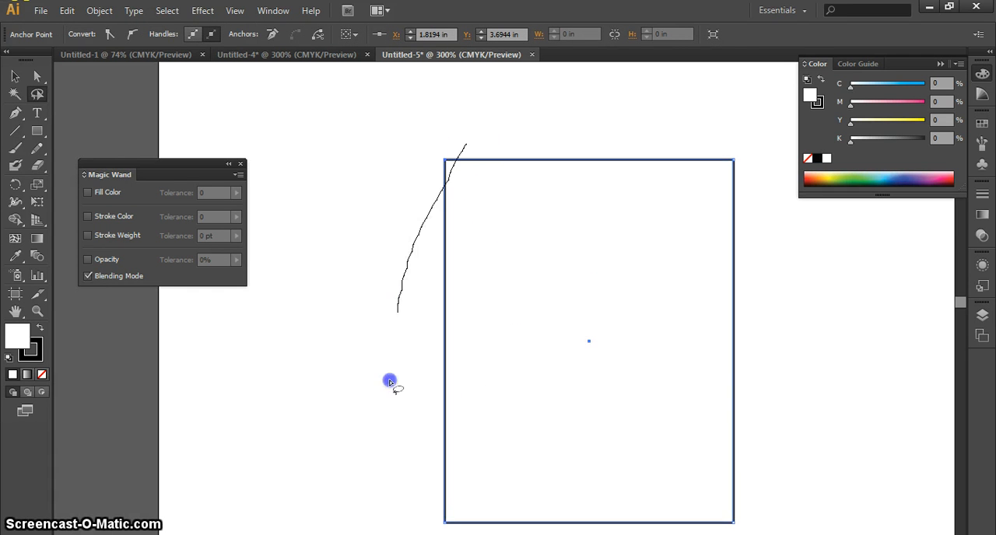
mouse_move(459, 95)
mouse_down()
mouse_move(393, 147)
mouse_move(429, 389)
mouse_up()
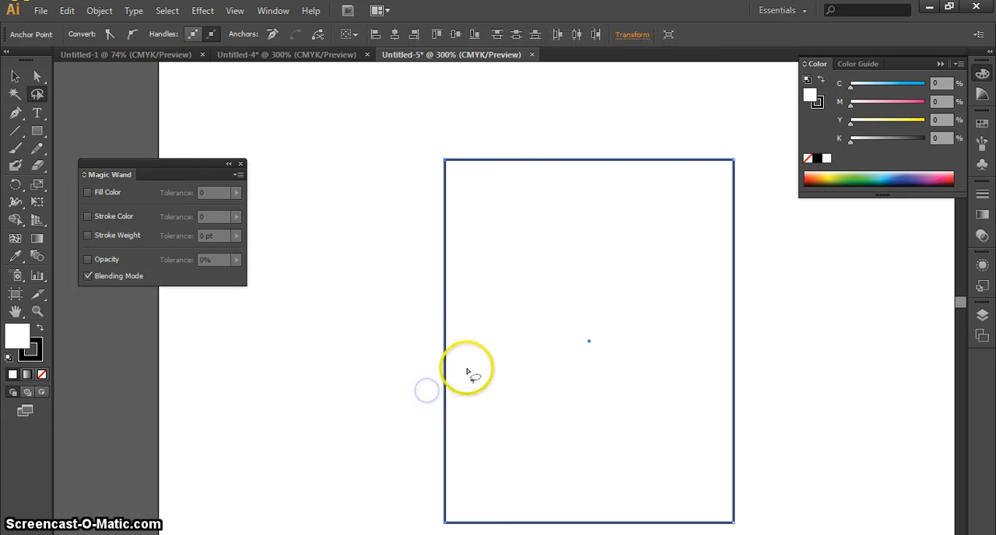
right_click(445, 337)
drag(480, 341, 498, 342)
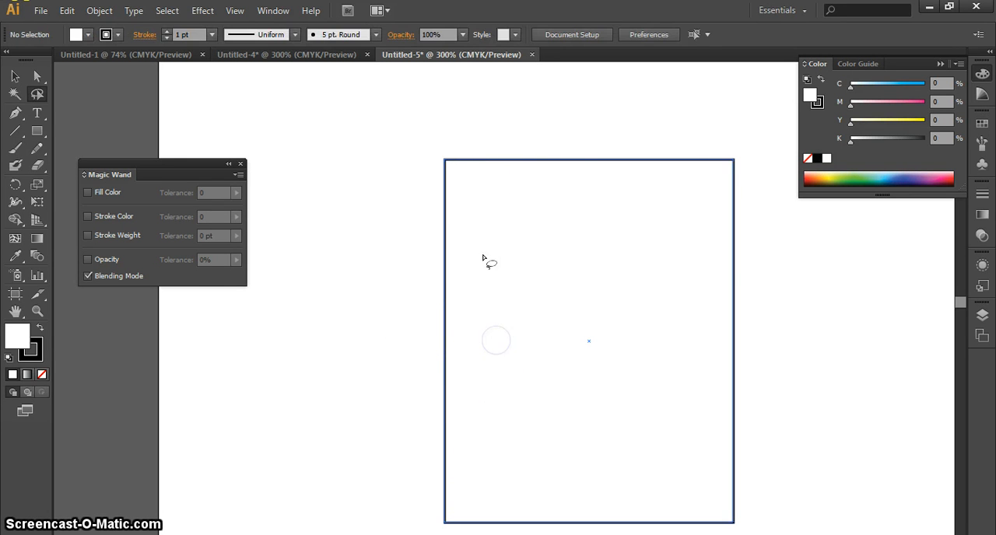
Select the rectangle's top-left anchor point with a lasso loop, deselect it, and reselect it with a Direct Selection marquee.
mouse_move(473, 126)
mouse_down()
mouse_move(366, 211)
mouse_move(477, 81)
mouse_move(427, 108)
mouse_up()
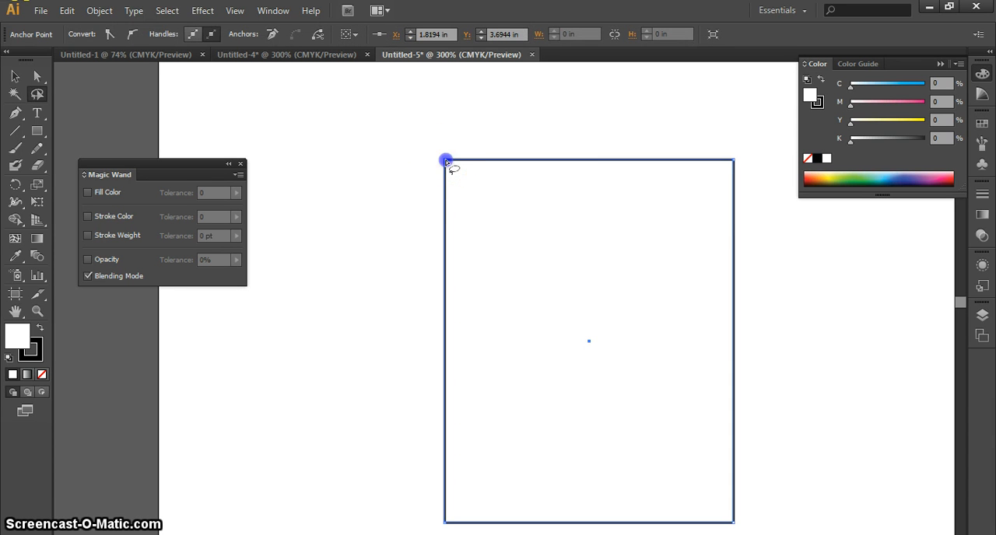
drag(497, 210, 500, 212)
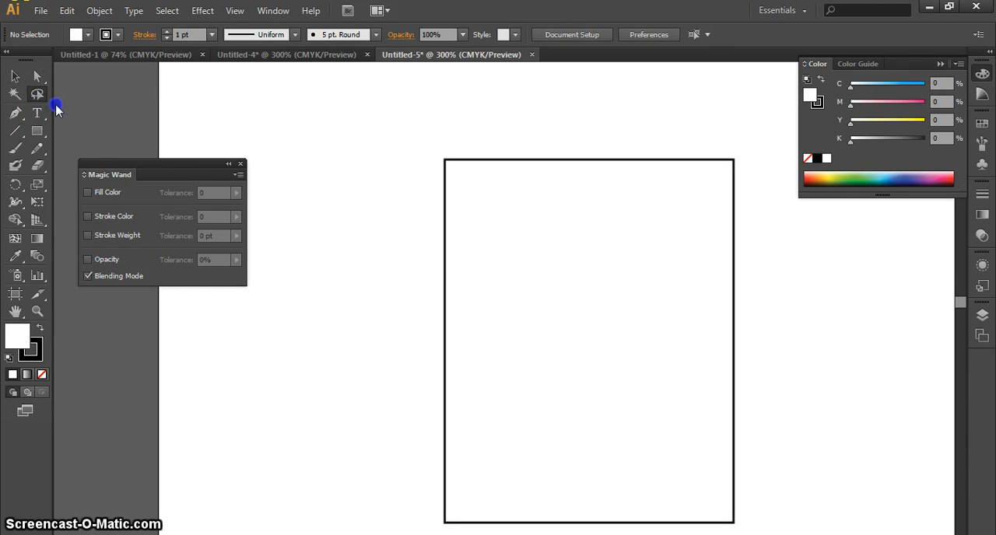
click(32, 78)
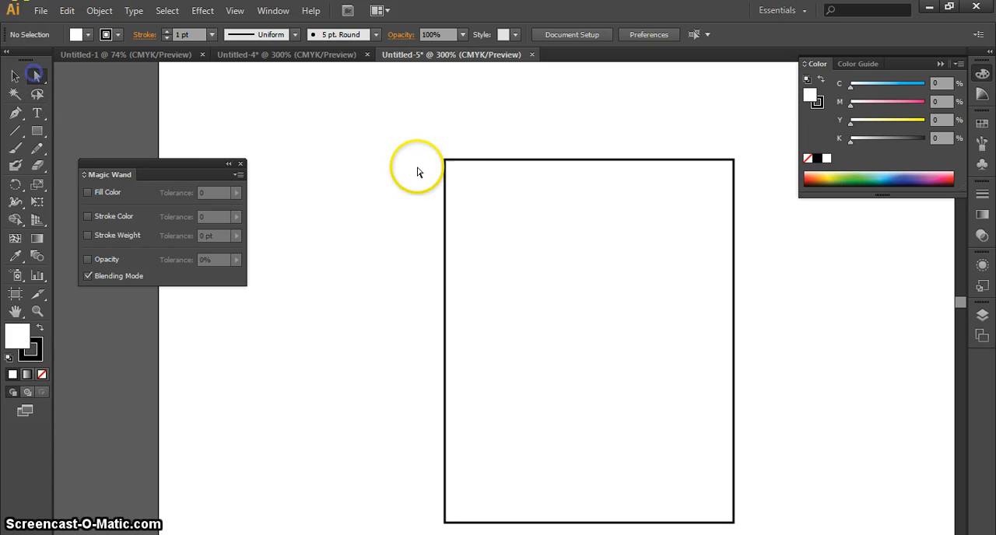
drag(360, 121, 571, 282)
Switch back to the Lasso tool, circle the rectangle's top-left anchor point, and deselect it.
click(38, 94)
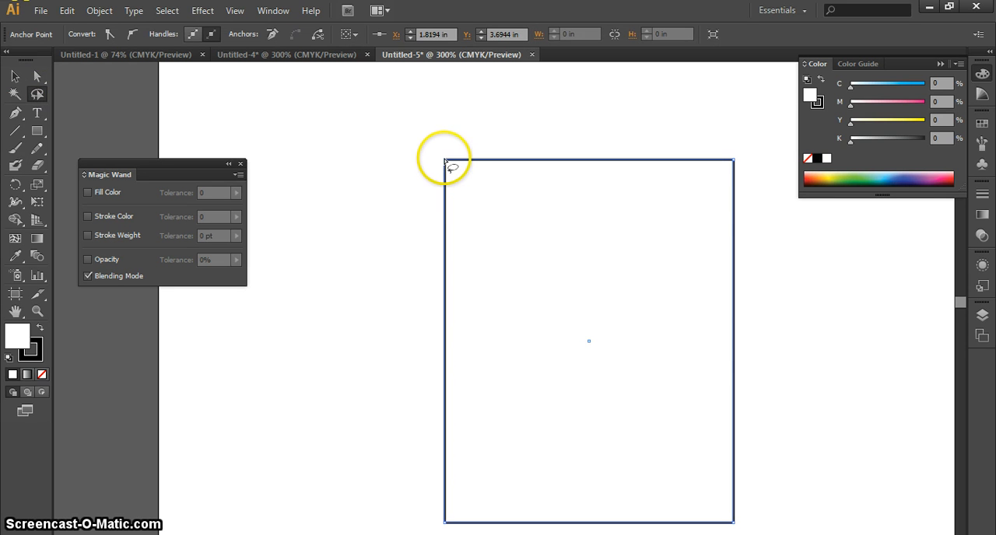
drag(445, 162, 462, 213)
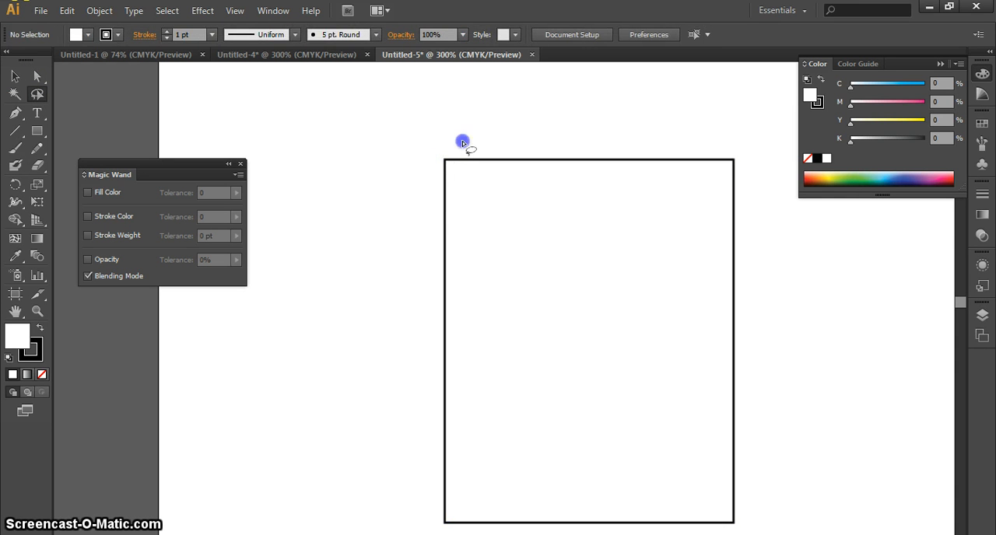
mouse_move(463, 143)
mouse_down()
mouse_move(377, 245)
mouse_move(471, 240)
mouse_move(391, 159)
mouse_up()
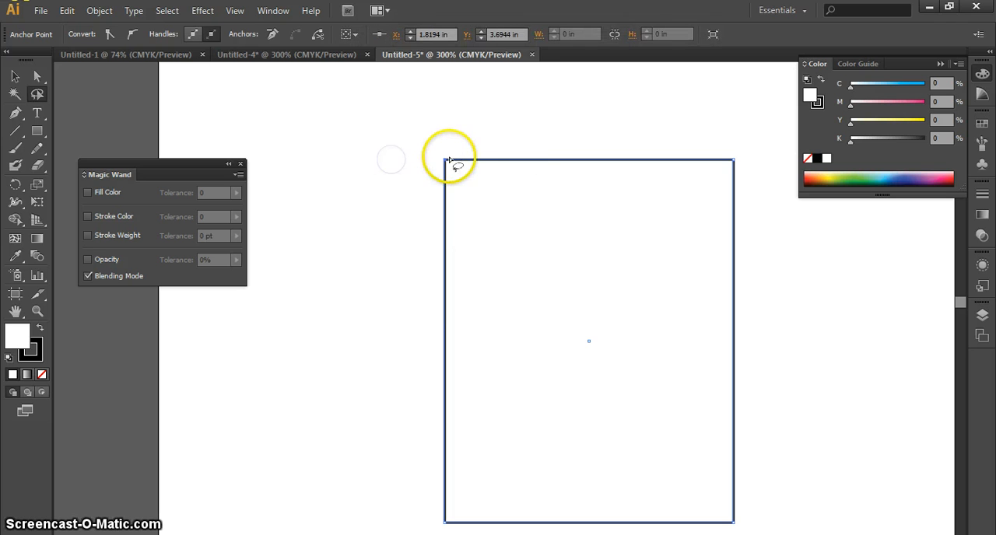
click(447, 163)
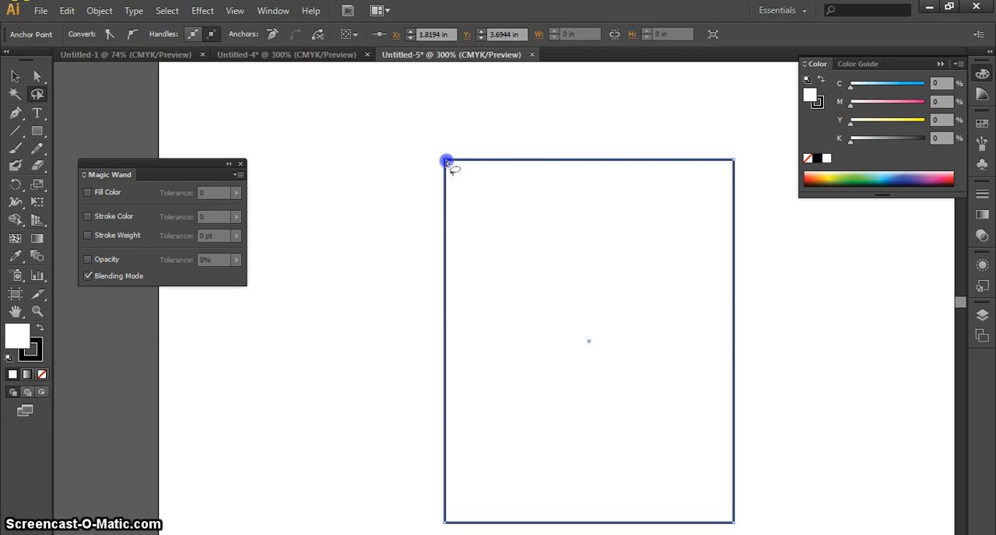
click(495, 231)
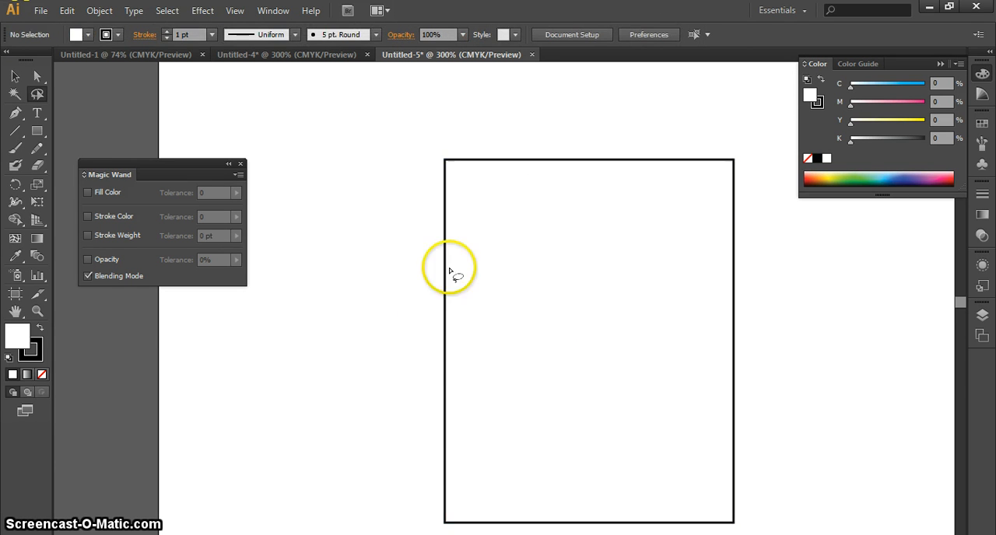
Draw Direct Selection marquees around the rectangle's top-left corner and around the whole rectangle to select all its points.
key(space)
drag(474, 402, 478, 366)
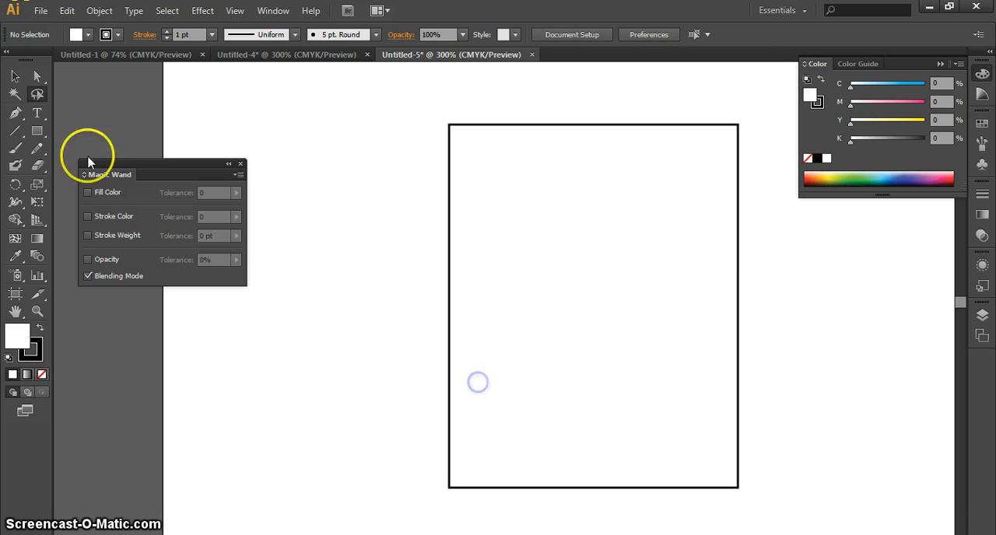
click(18, 94)
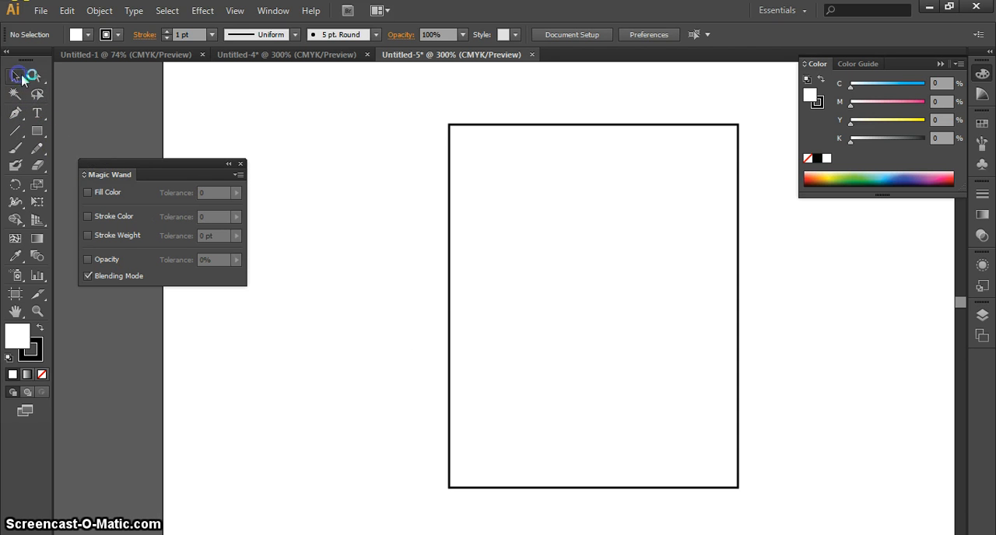
click(37, 77)
drag(427, 100, 511, 214)
mouse_move(352, 100)
mouse_down()
mouse_move(564, 328)
mouse_move(754, 482)
mouse_move(783, 524)
mouse_up()
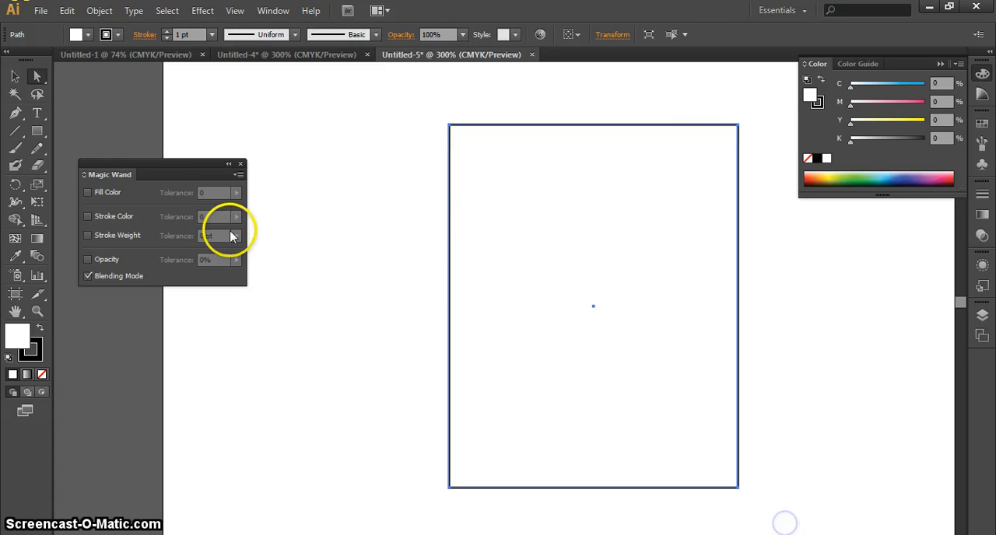
Switch to the Selection tool and delete the rectangle from the artboard.
click(37, 93)
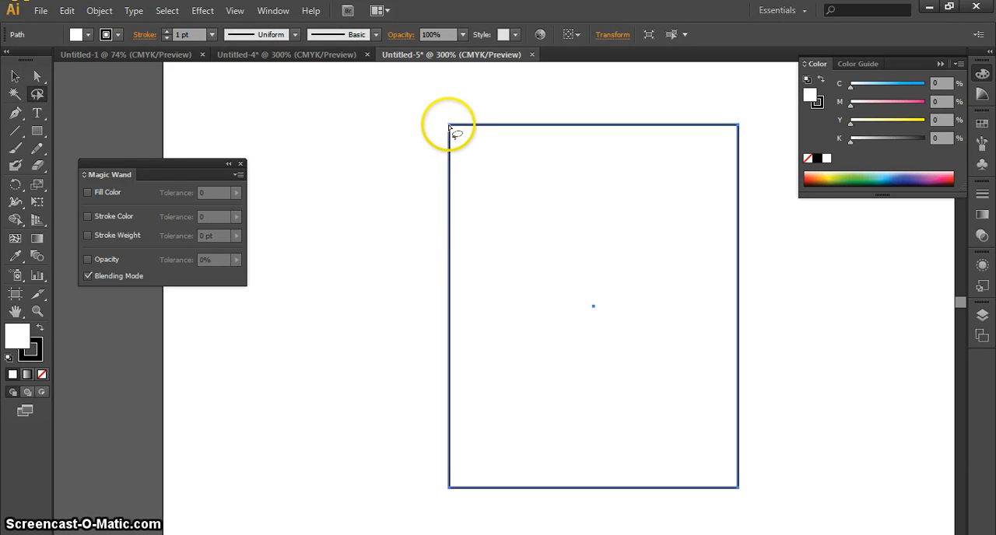
click(15, 75)
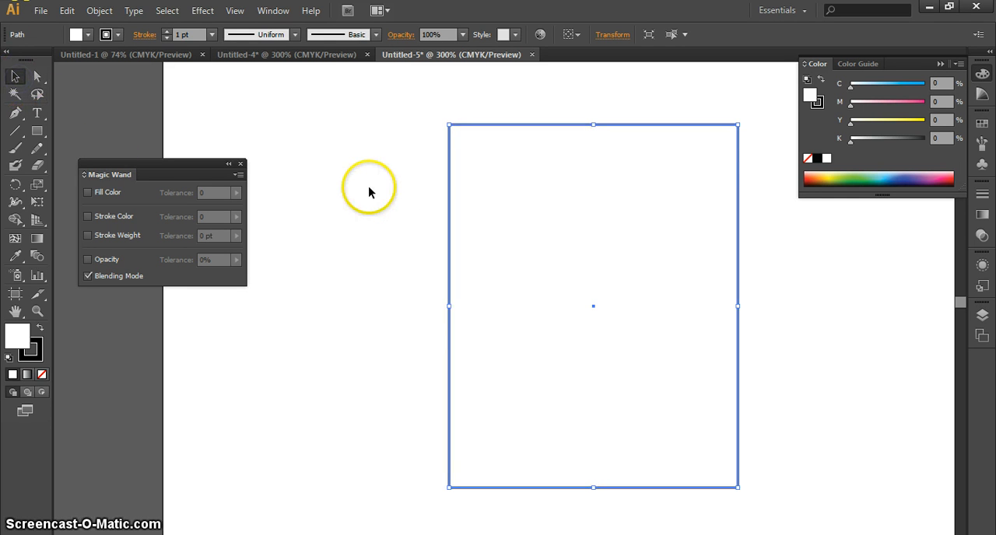
click(371, 189)
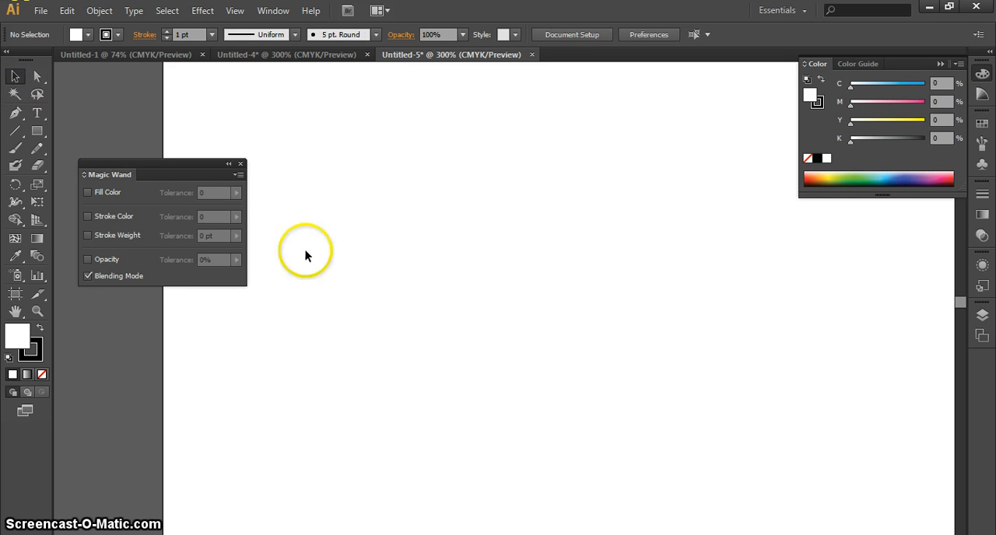
Look through the hidden tool groups, including the Eraser, Perspective Grid, Shape Builder and Column Graph tools.
click(31, 172)
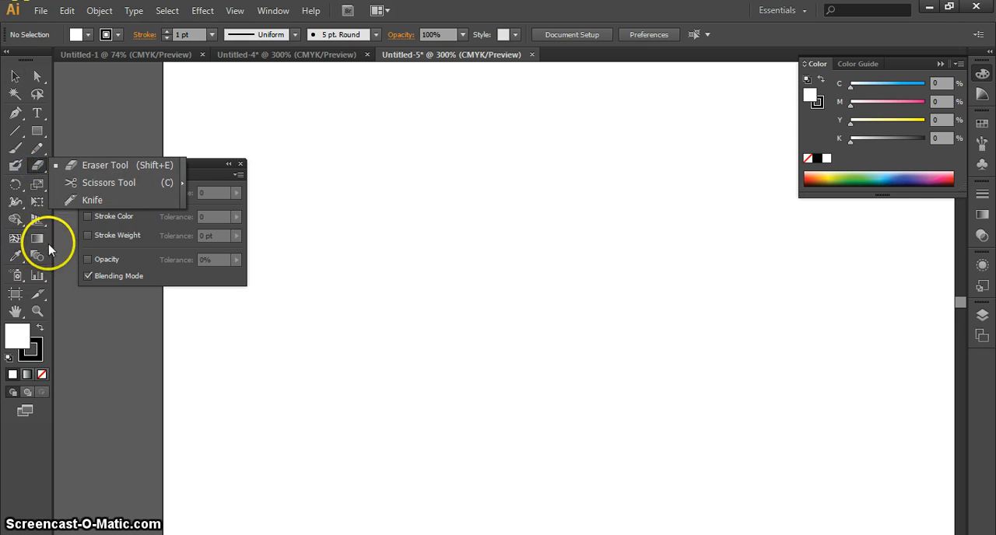
click(36, 156)
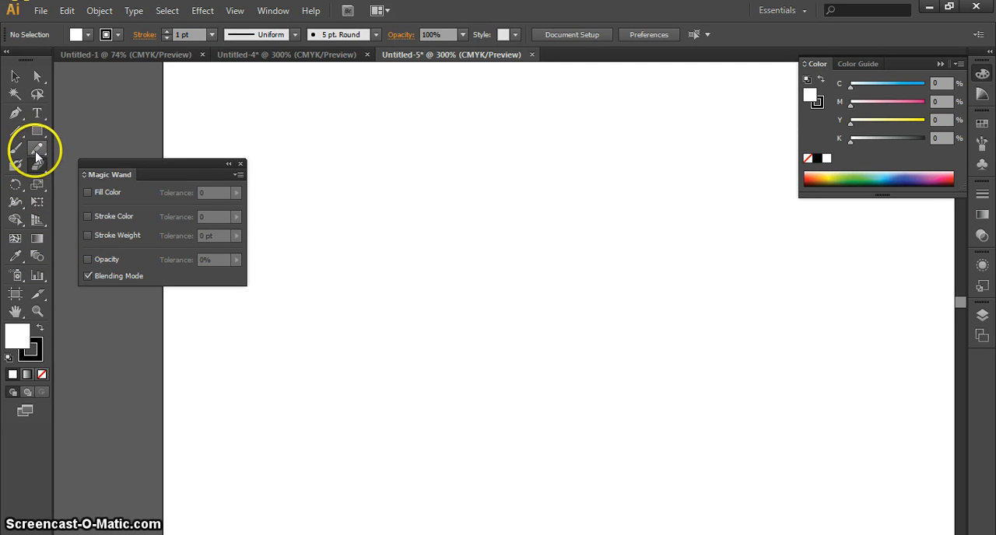
click(38, 186)
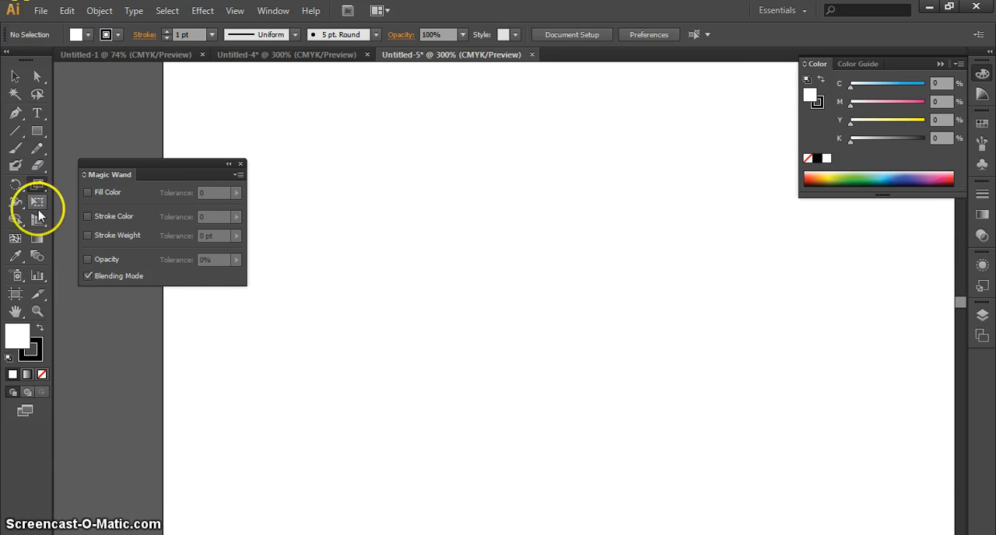
click(37, 220)
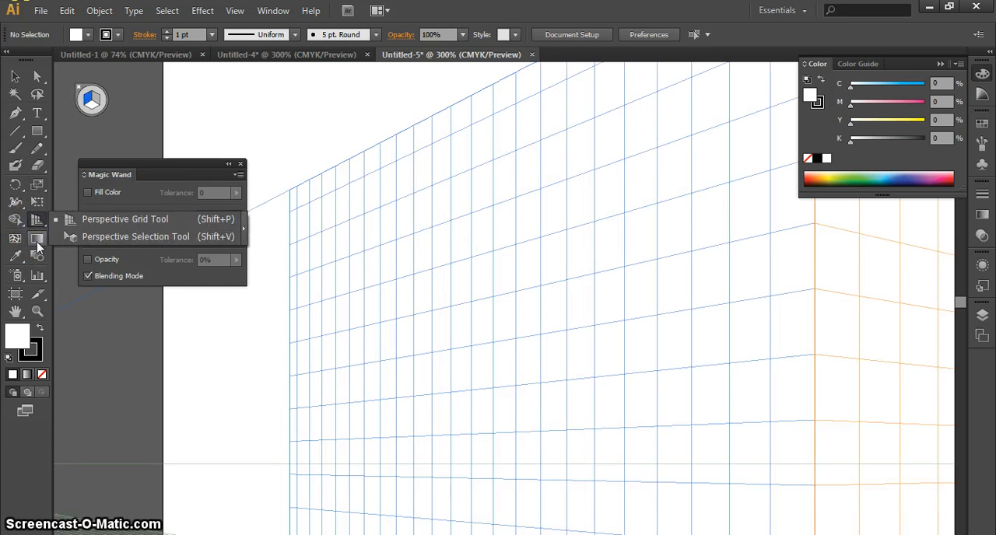
click(37, 255)
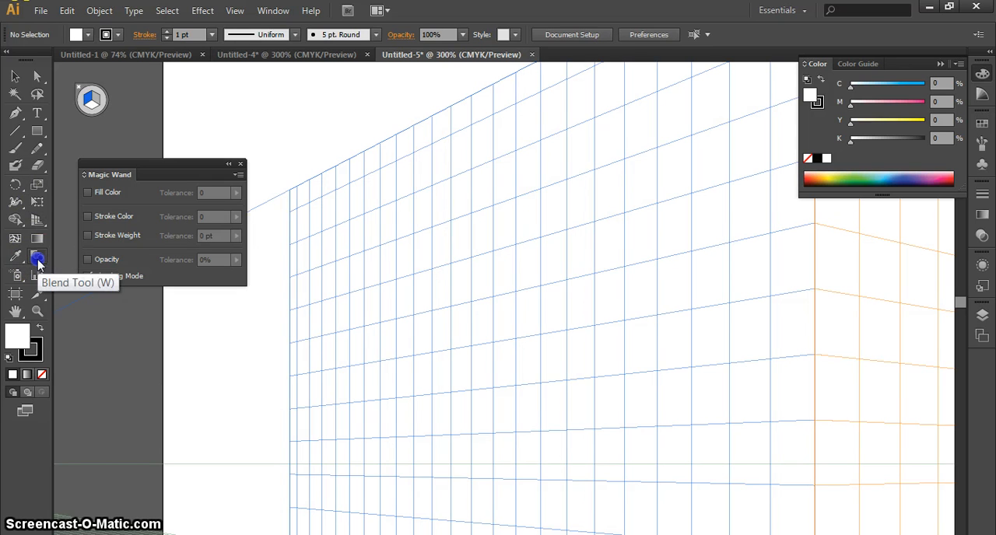
click(20, 221)
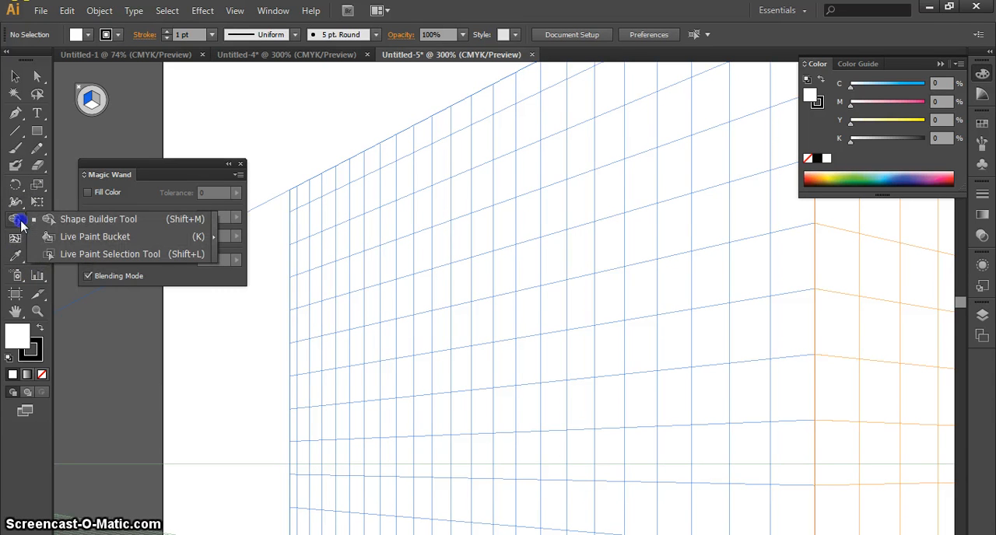
click(14, 259)
click(38, 305)
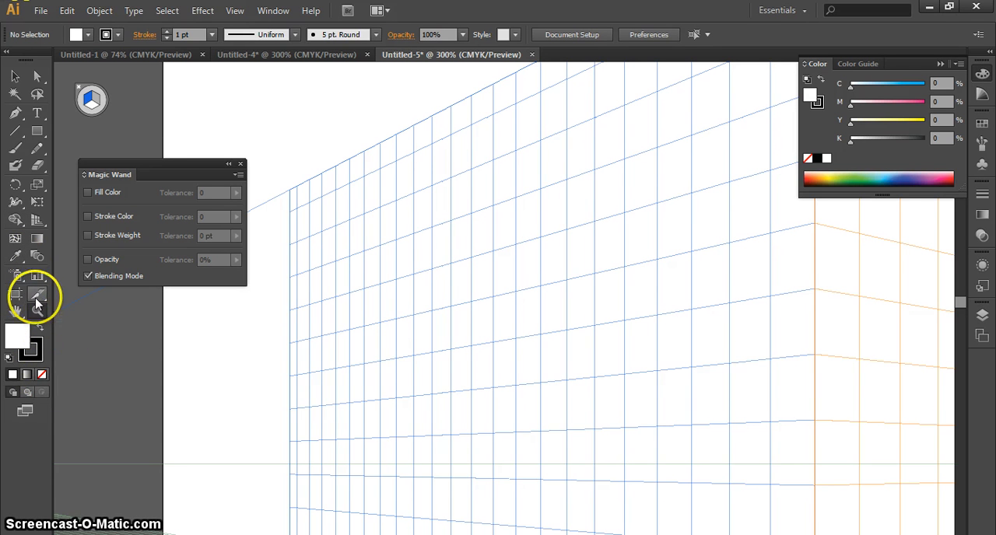
click(38, 278)
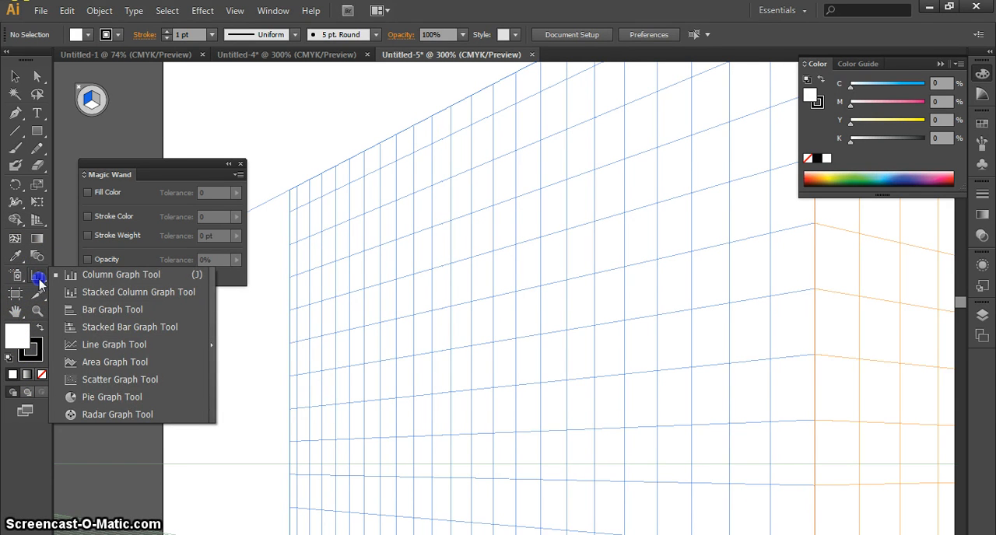
Create a new 8.27 by 11.69 in document named Untitled-6 and choose the Polygon tool.
click(37, 130)
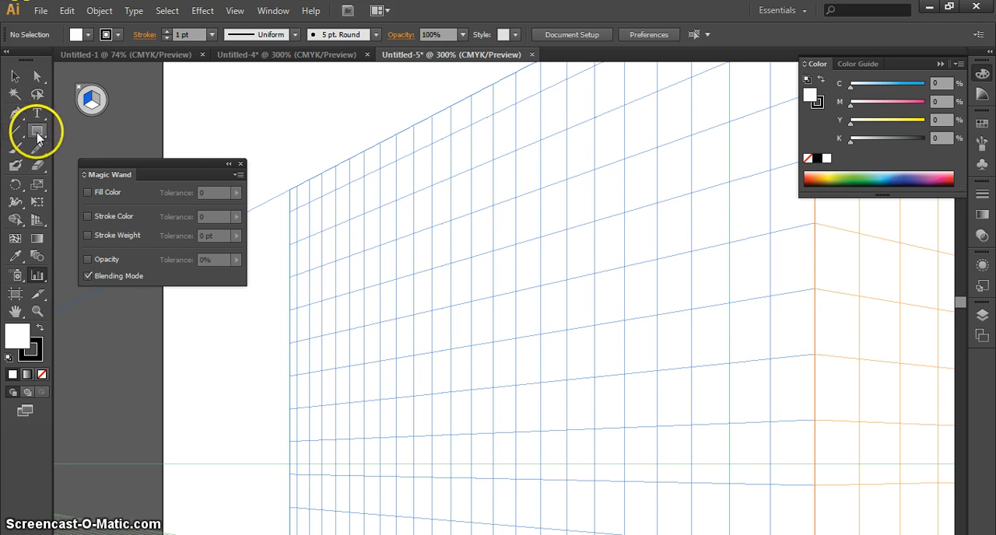
drag(37, 134, 91, 184)
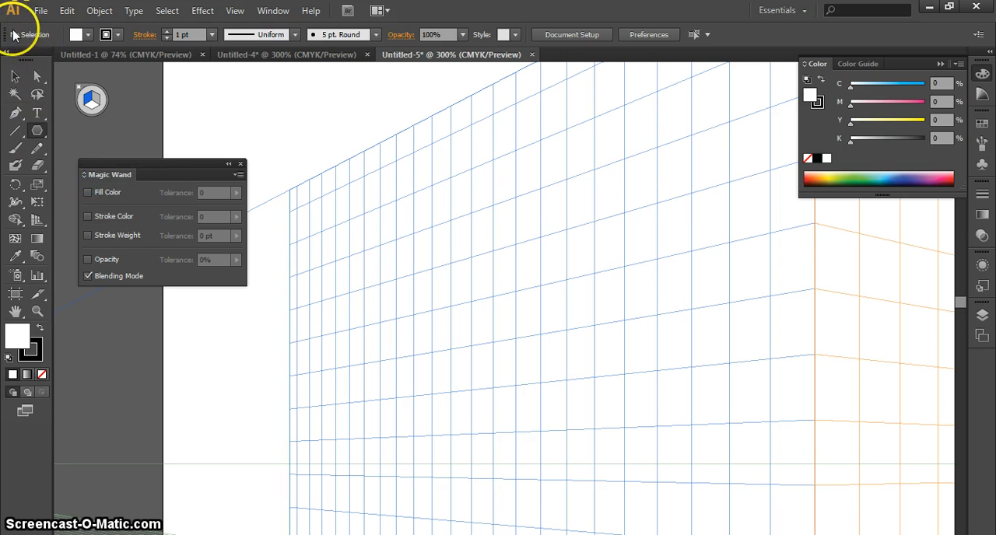
click(40, 10)
click(62, 20)
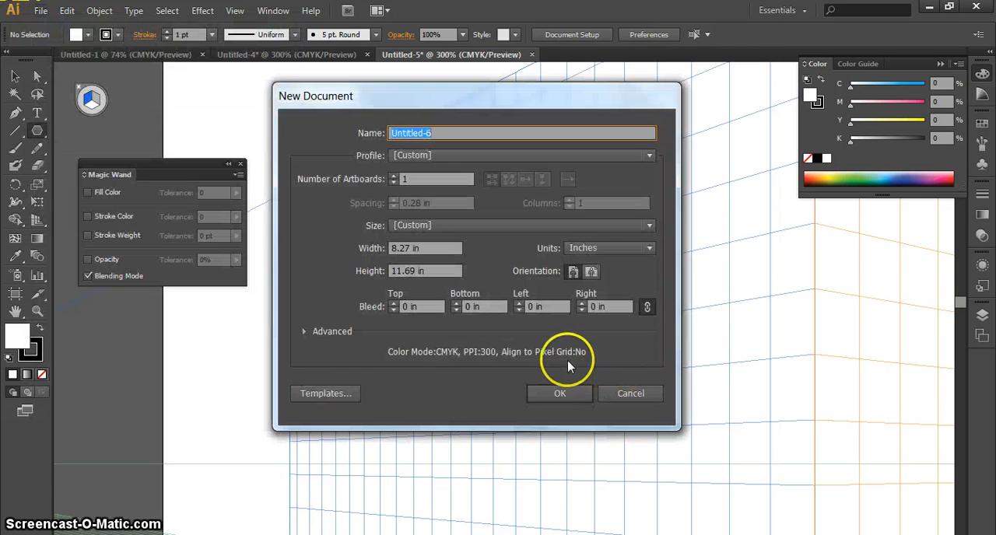
click(562, 393)
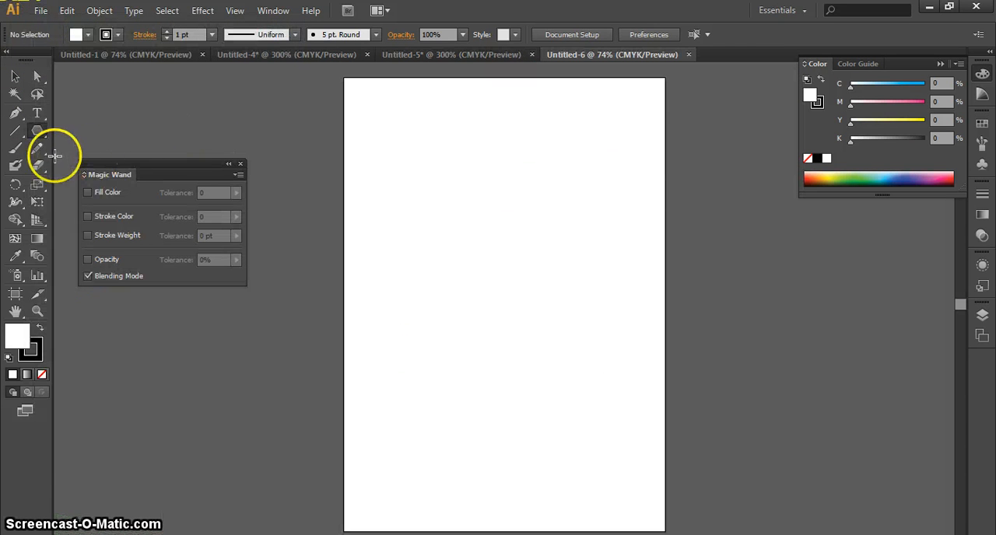
drag(40, 135, 118, 182)
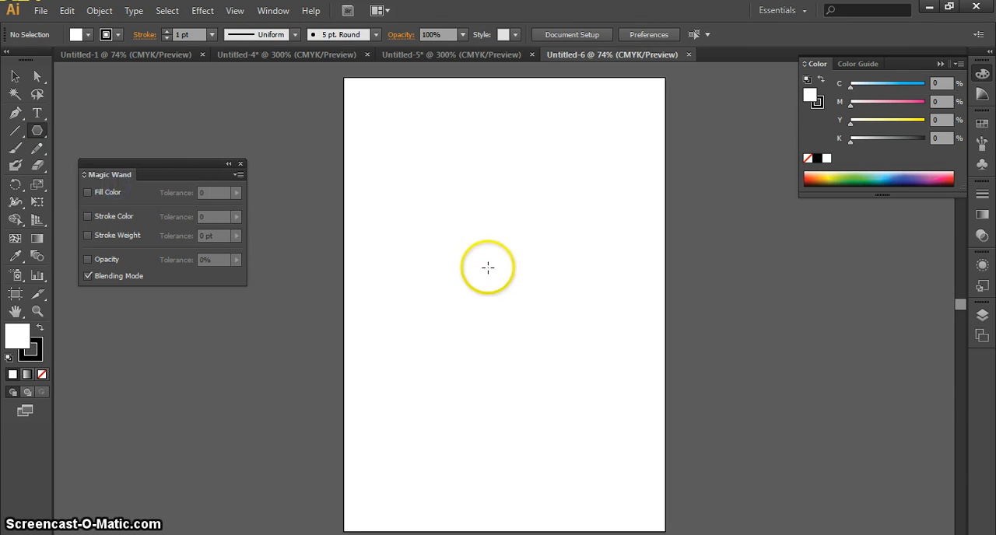
Draw a hexagon about 4.67 by 4.26 in on the artboard and lasso its top-left anchor point.
drag(484, 265, 537, 341)
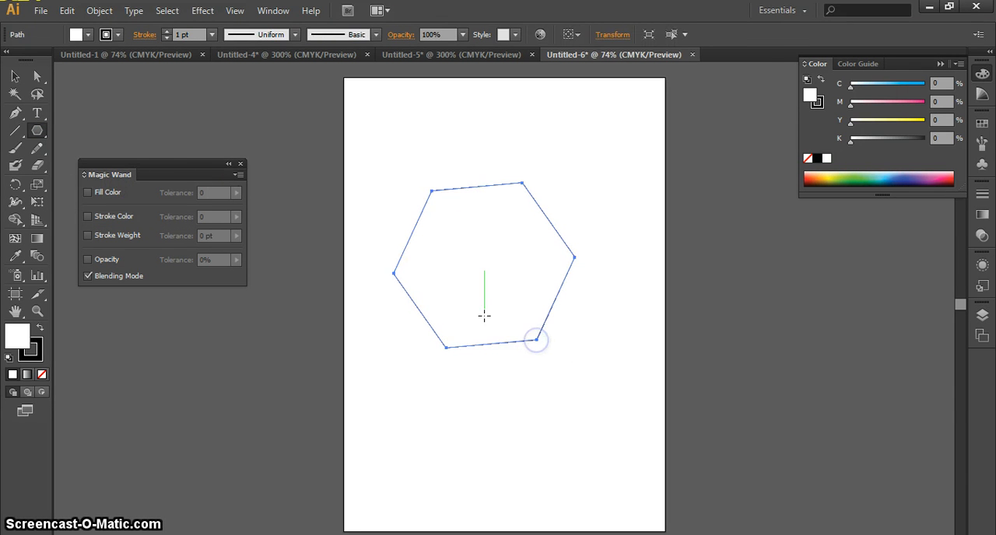
click(17, 75)
click(37, 94)
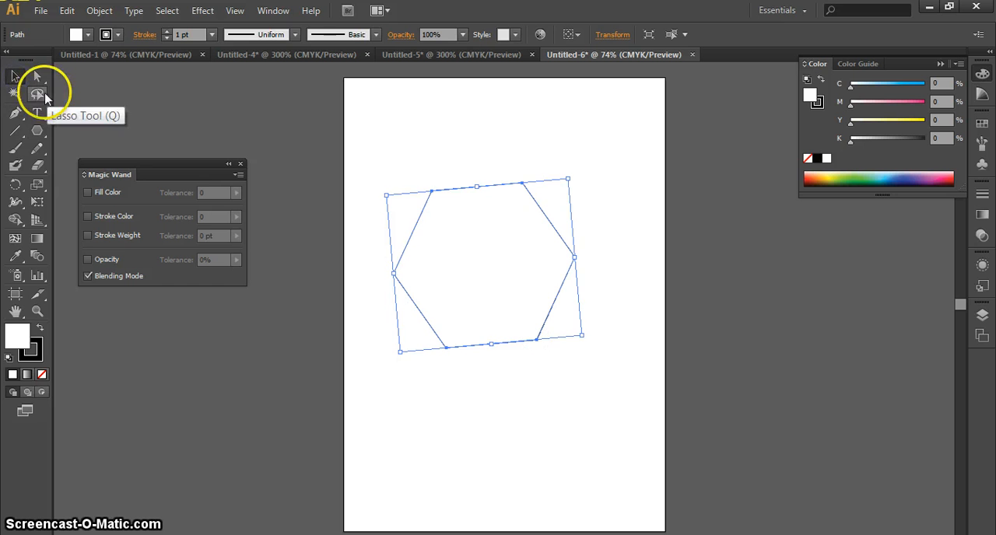
drag(414, 175, 449, 219)
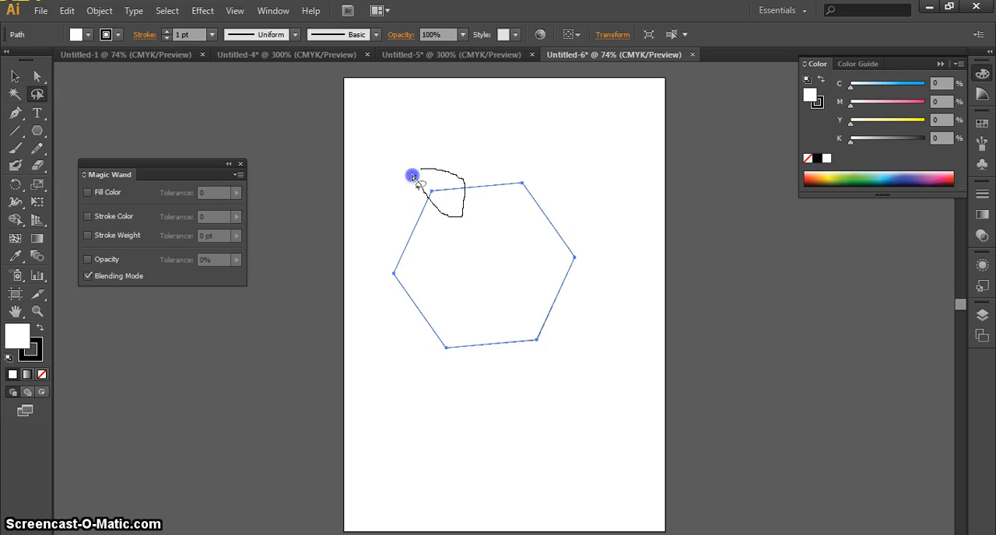
mouse_move(413, 178)
mouse_down()
mouse_move(445, 210)
mouse_move(217, 126)
mouse_move(371, 153)
mouse_move(440, 208)
mouse_up()
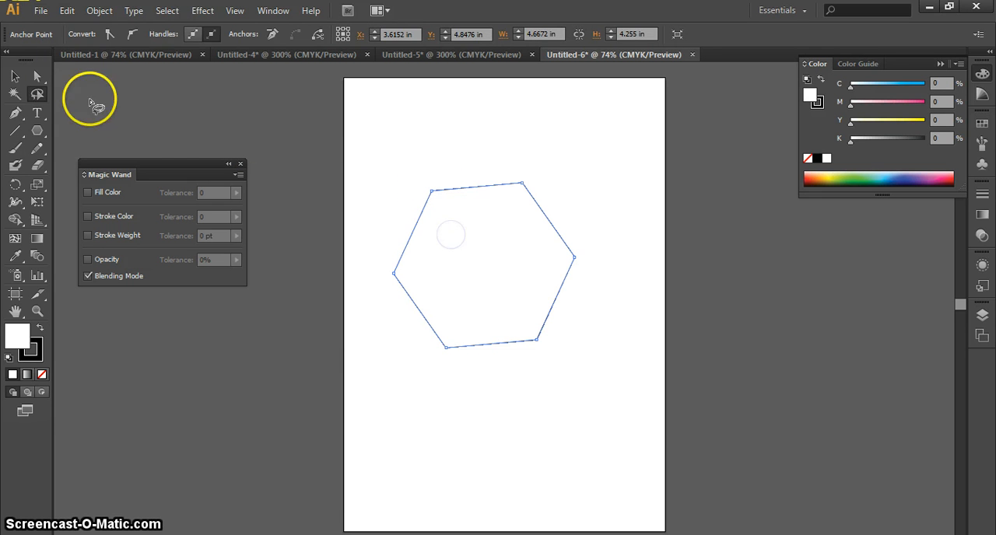
Select the hexagon's top-left anchor point with the Direct Selection tool, and clear the selection with a small Lasso loop inside the shape.
click(37, 75)
click(489, 251)
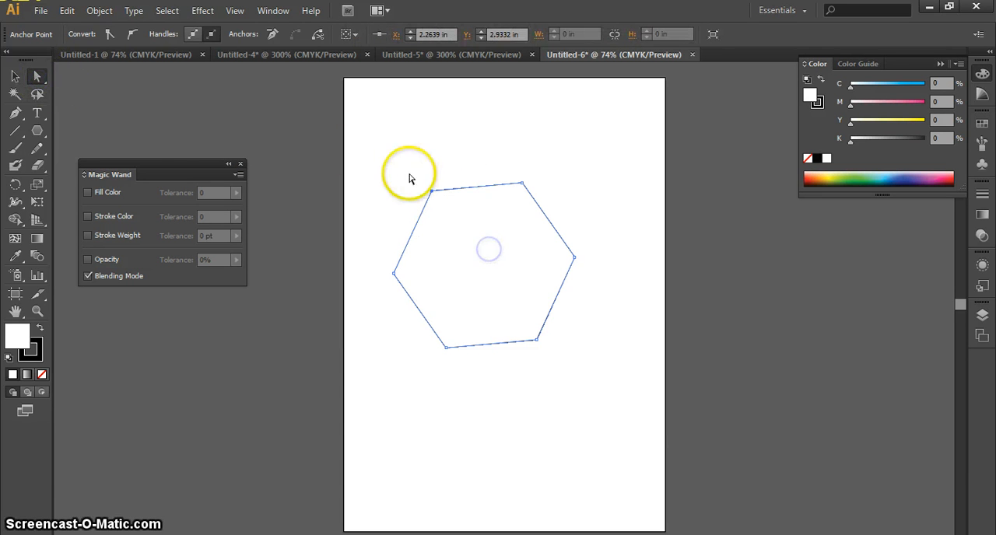
click(489, 250)
click(37, 93)
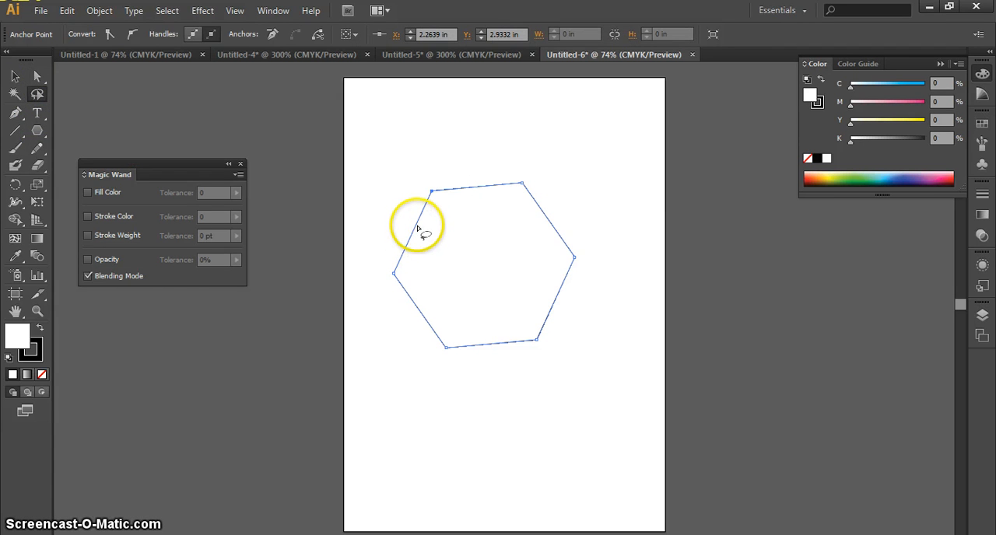
drag(430, 231, 436, 225)
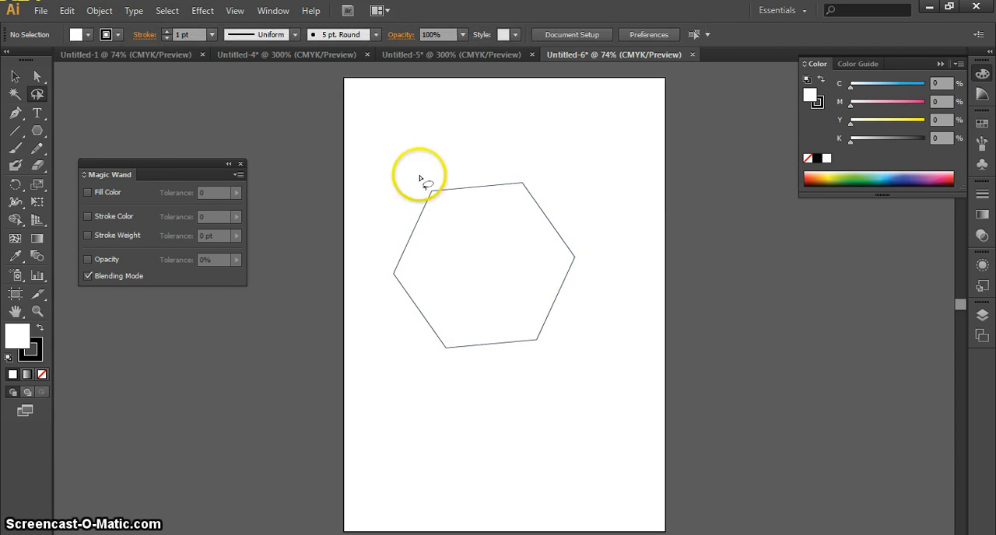
Select the hexagon's top-left anchor point again, alternating between Lasso loops and a Direct Selection marquee.
mouse_move(412, 172)
mouse_down()
mouse_move(479, 184)
mouse_move(412, 164)
mouse_move(473, 211)
mouse_up()
click(35, 93)
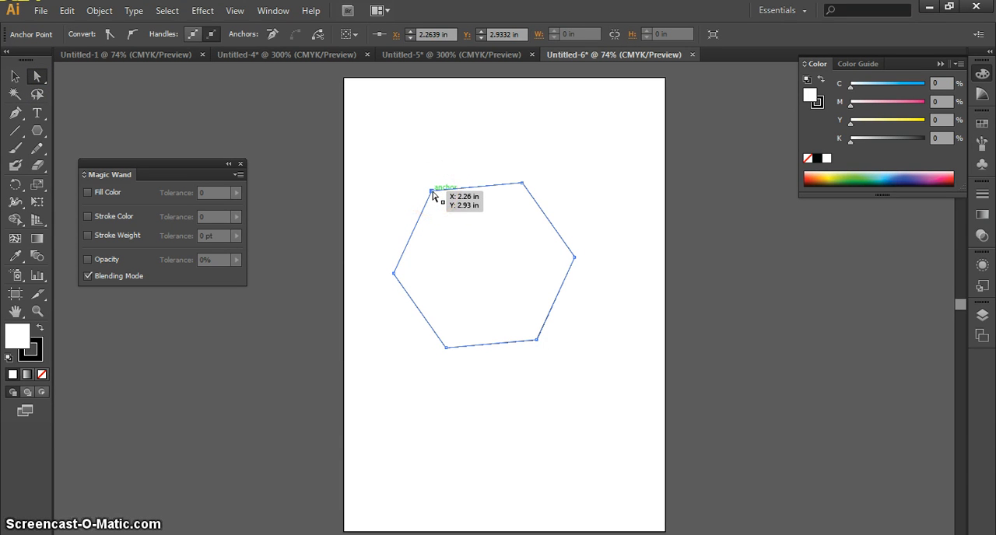
drag(459, 233, 431, 191)
click(36, 94)
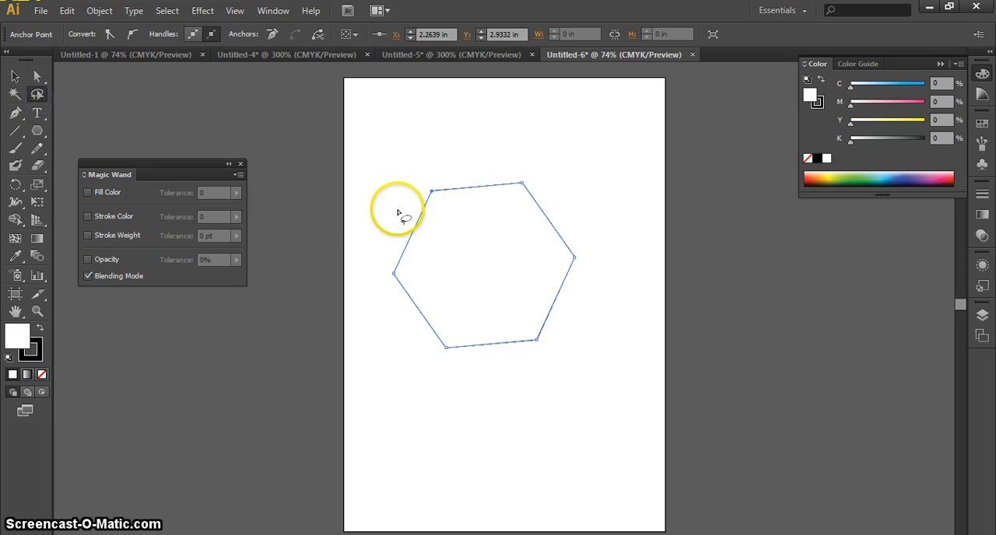
drag(432, 192, 440, 228)
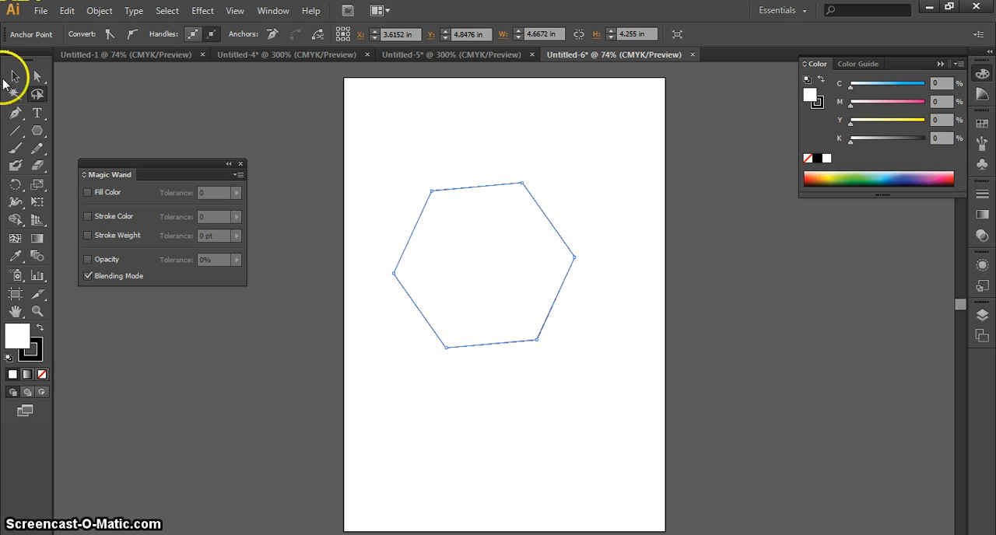
Draw Direct Selection marquees across the whole hexagon to select all its anchor points.
click(36, 76)
drag(440, 162, 723, 324)
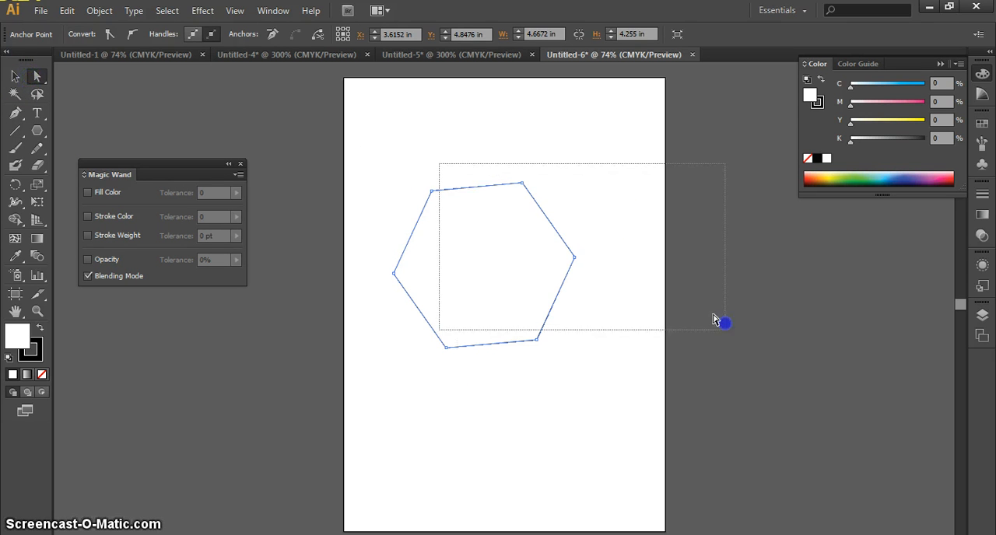
drag(588, 130, 380, 437)
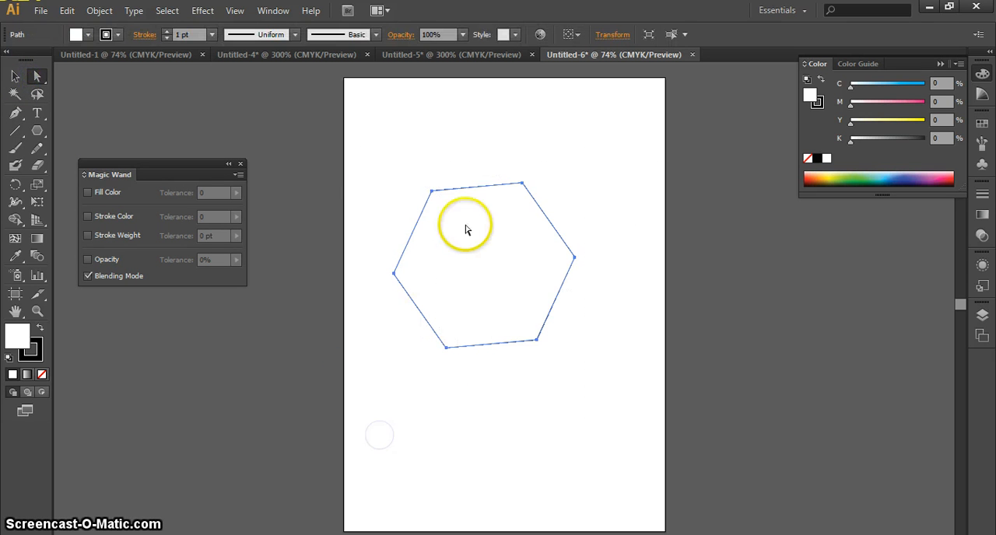
drag(355, 149, 617, 395)
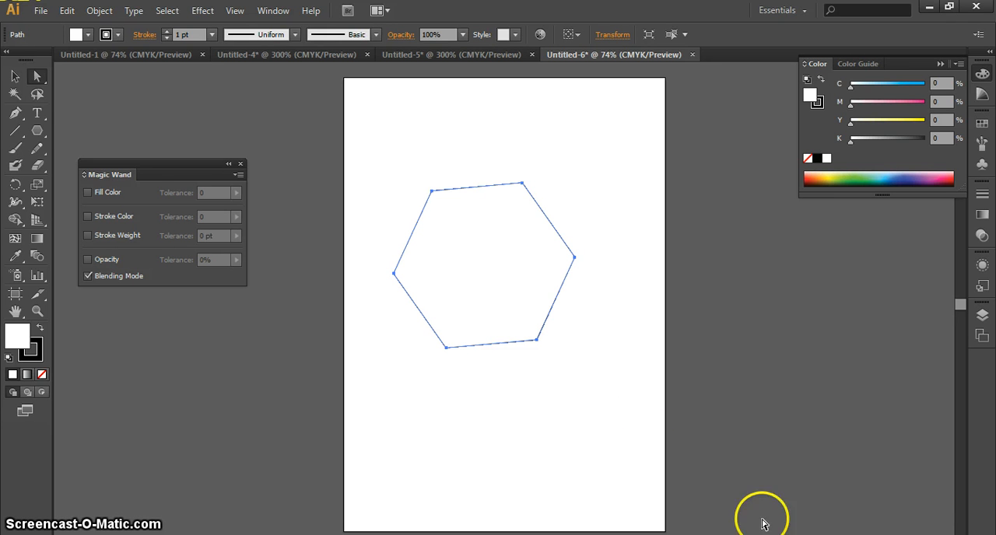
Lasso freehand around the entire hexagon to select all its points, and deselect it with the Selection tool.
click(43, 99)
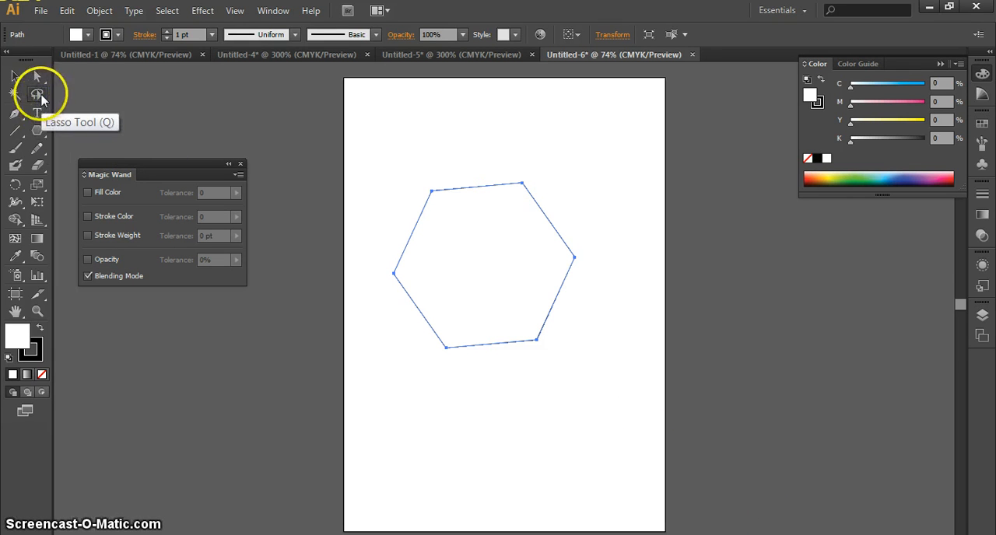
drag(406, 169, 375, 326)
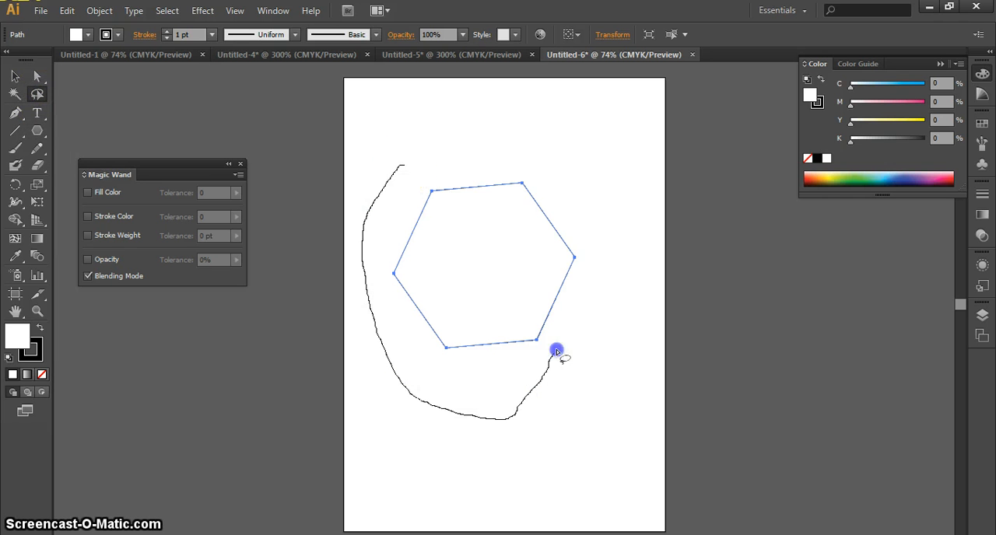
drag(442, 140, 393, 166)
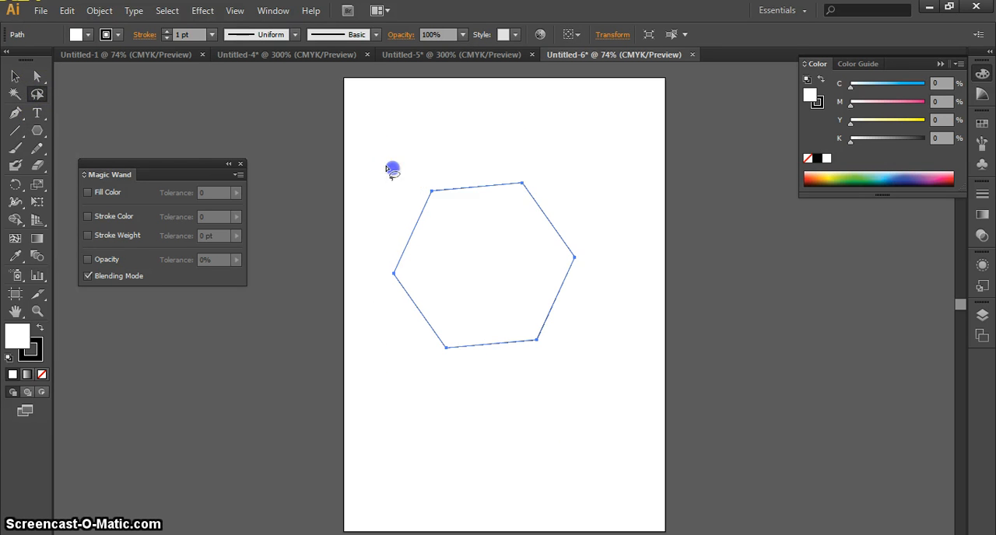
click(14, 76)
click(193, 145)
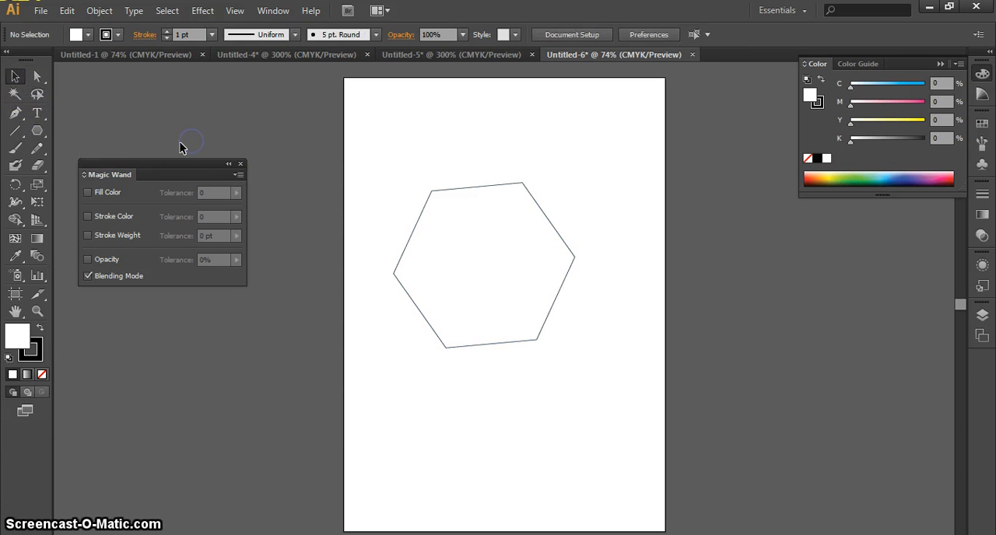
Draw a small rectangle and a larger rounded rectangle below the hexagon and a five-pointed star above it.
drag(34, 134, 98, 148)
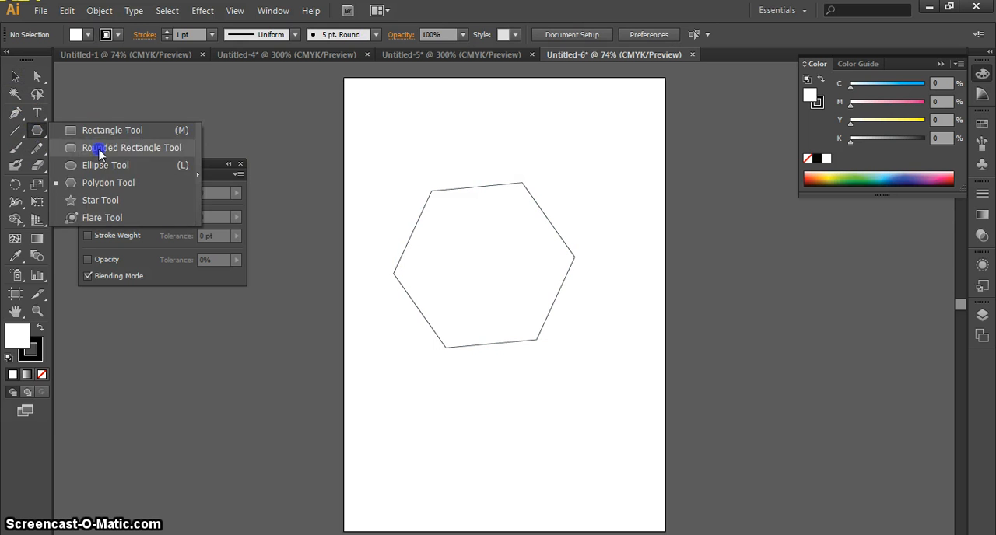
drag(430, 399, 455, 426)
drag(42, 134, 111, 157)
drag(525, 380, 568, 427)
drag(36, 130, 133, 196)
drag(430, 126, 451, 143)
click(14, 76)
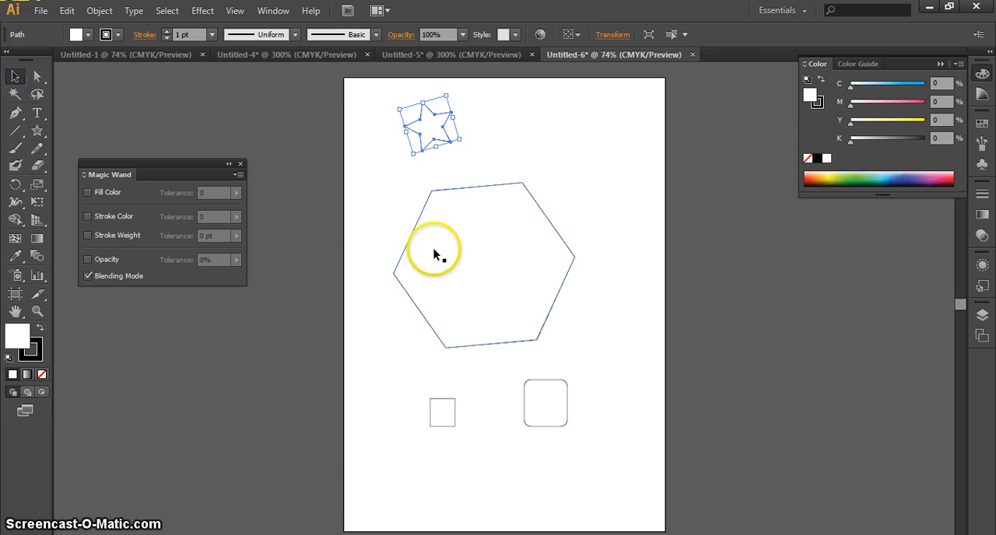
Lasso the star and the small rectangle together around the hexagon, and show their bounding box with the Selection tool.
click(38, 94)
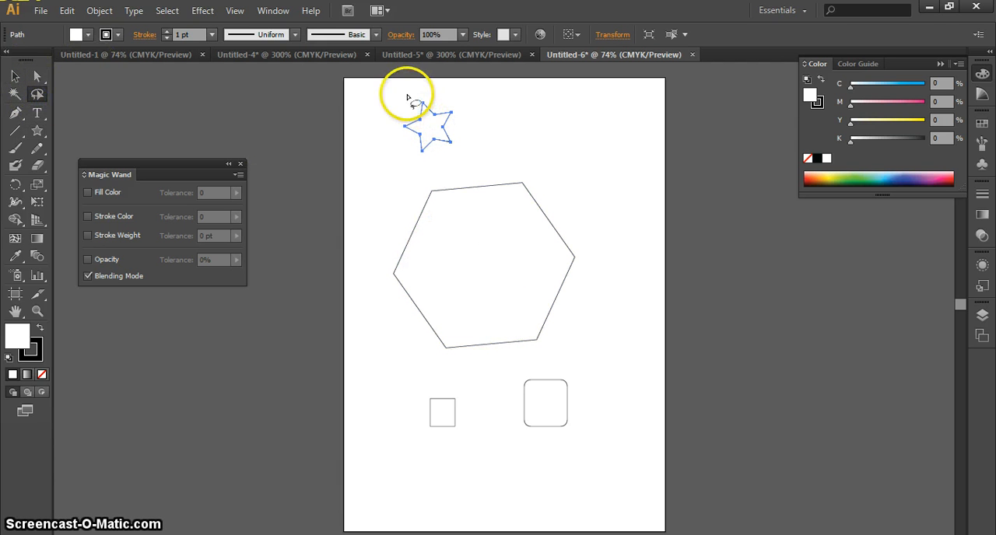
drag(406, 94, 379, 151)
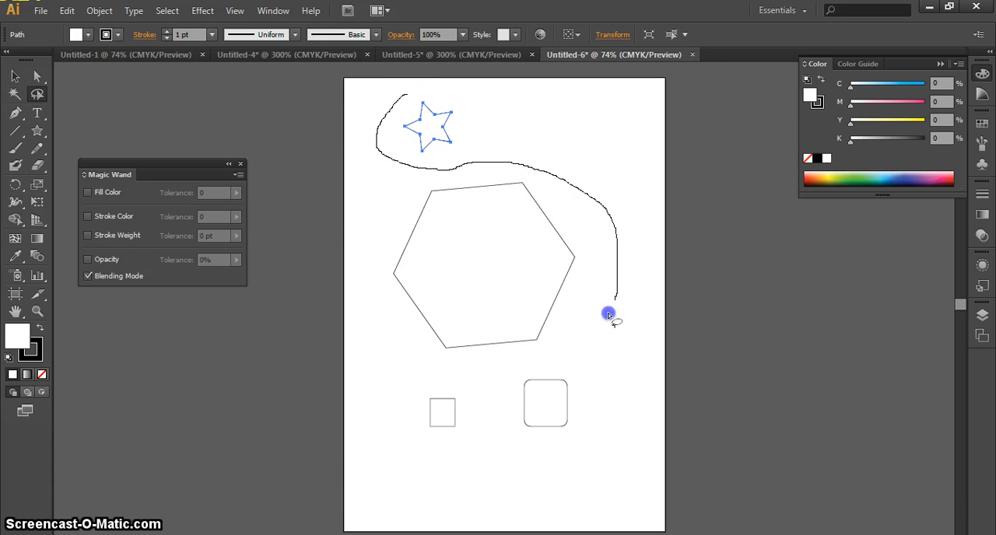
drag(550, 353, 430, 378)
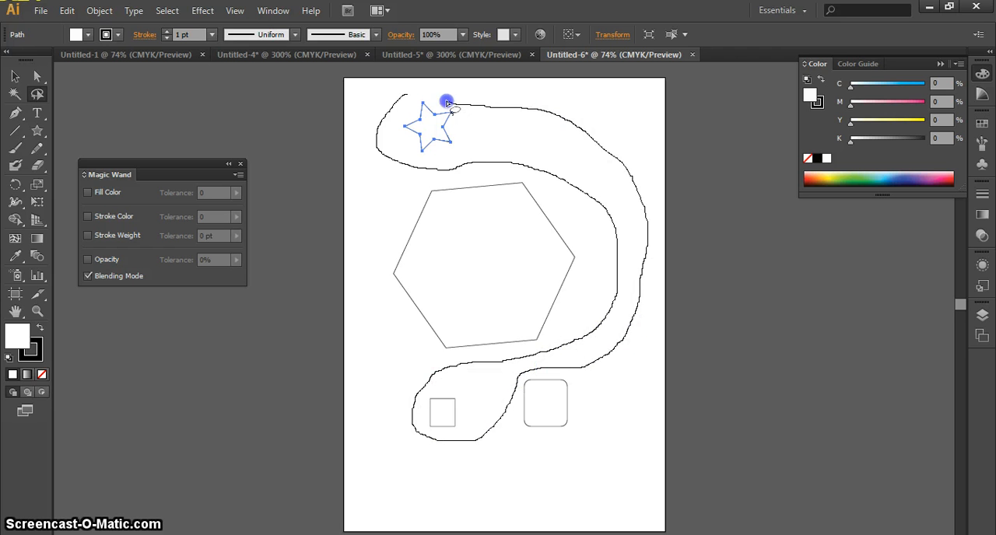
drag(403, 98, 403, 95)
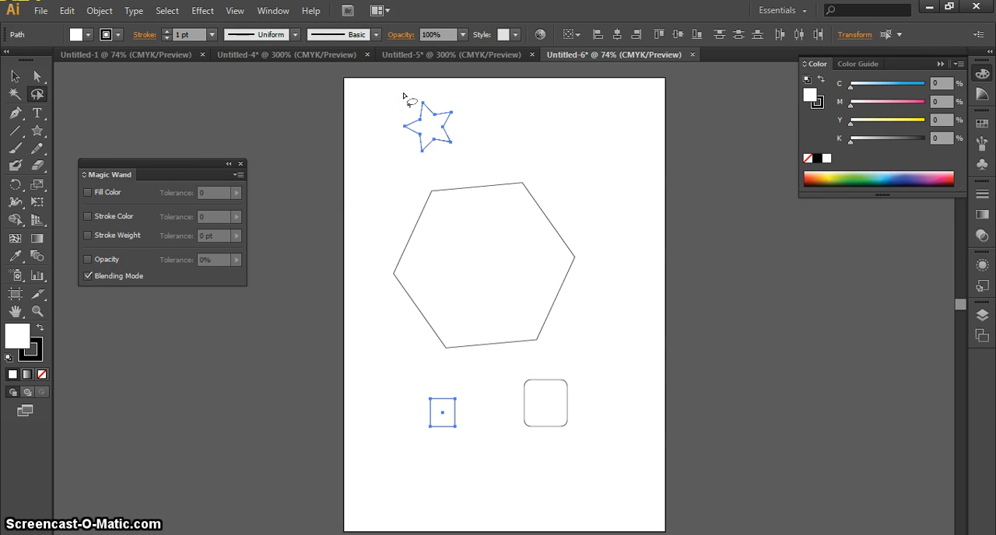
click(15, 75)
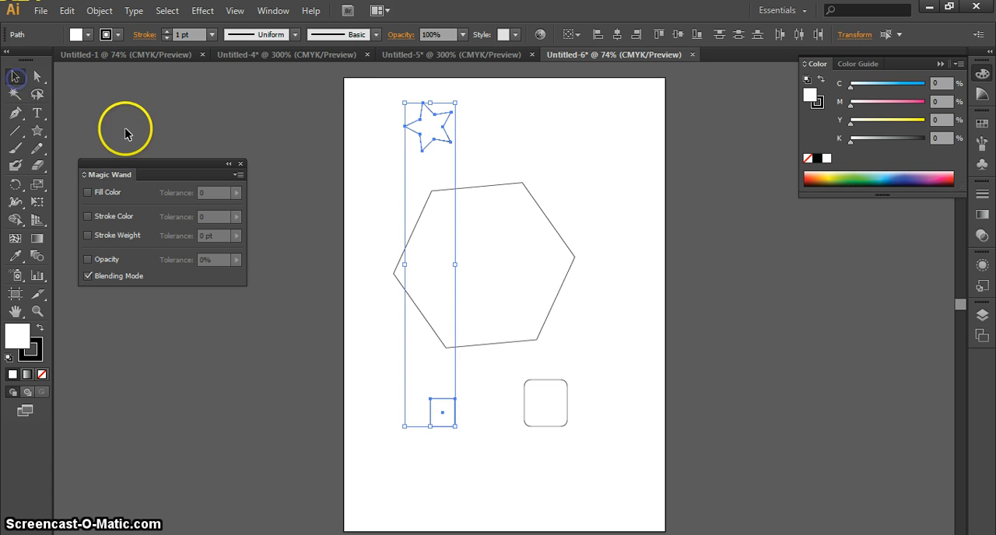
Select only the star with the Selection tool, deselect it, and switch to the Lasso tool.
click(418, 206)
click(440, 138)
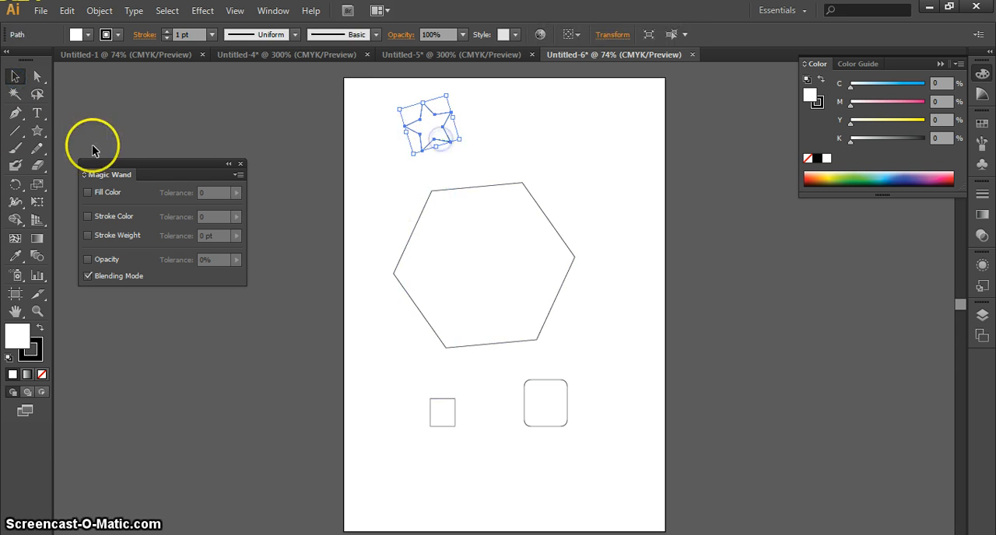
click(196, 141)
click(36, 94)
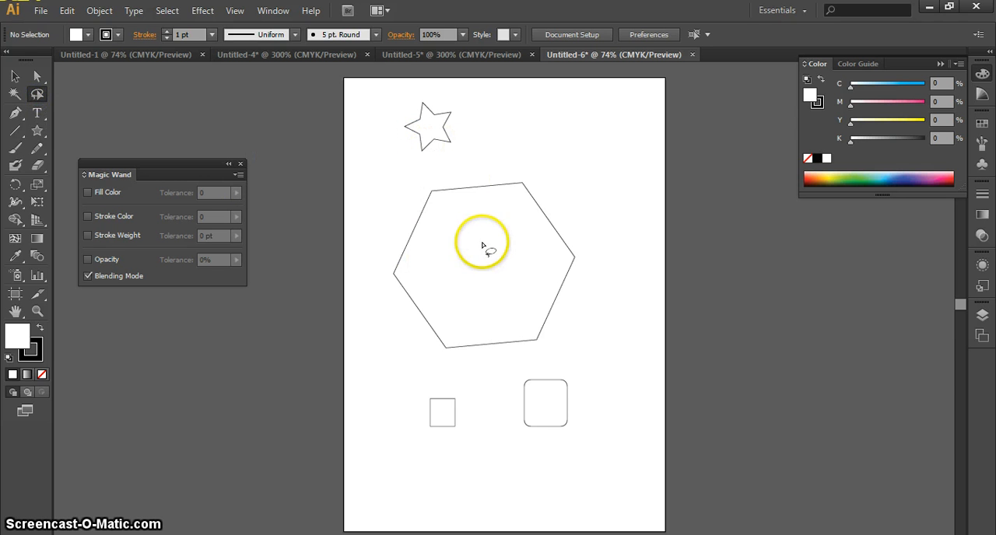
Duplicate the rounded rectangle twice, placing one copy beside the small rectangle and one over the hexagon's bottom edge.
click(10, 81)
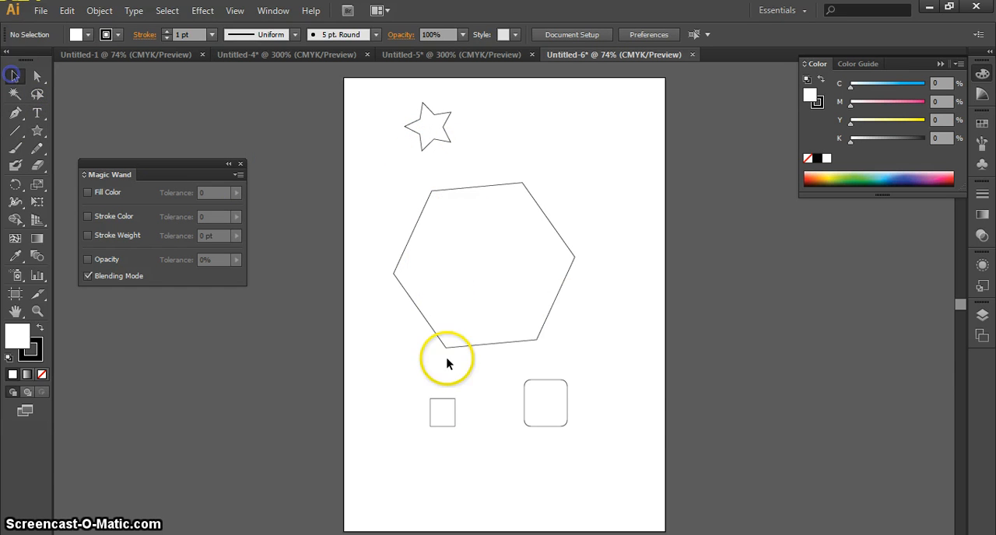
click(529, 399)
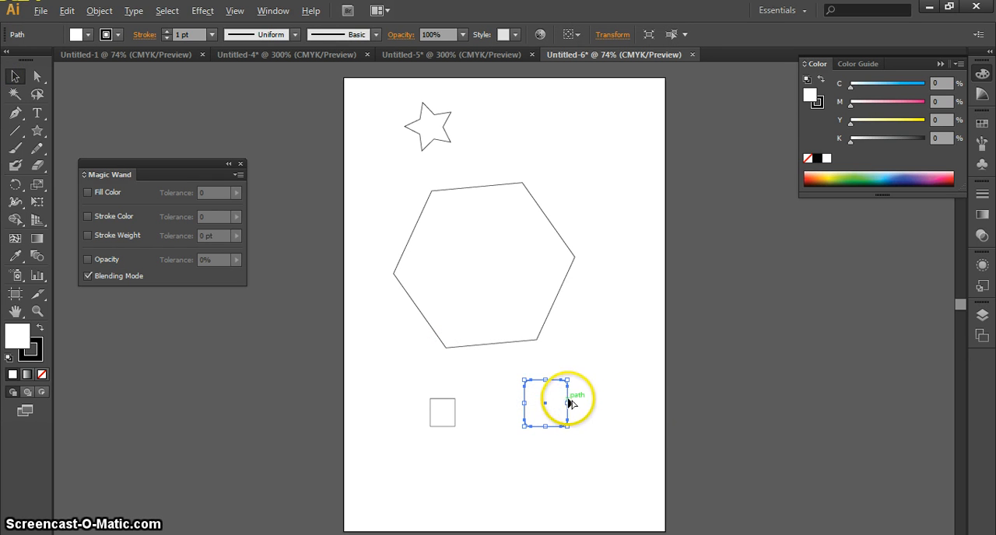
drag(570, 403, 515, 334)
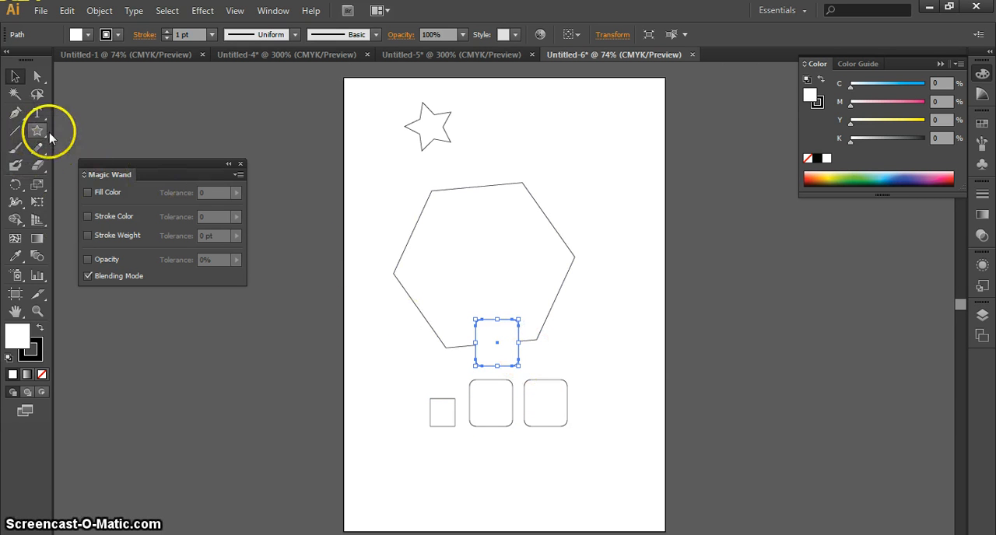
Lasso the small rectangle and the rightmost rounded rectangle, winding the loop around the middle rounded rectangle to exclude it.
click(36, 94)
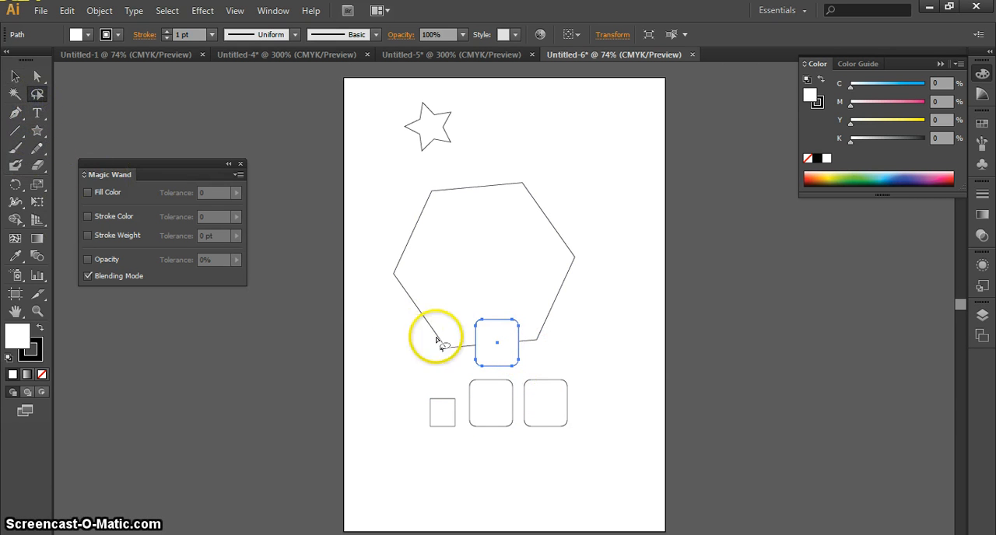
drag(467, 310, 454, 361)
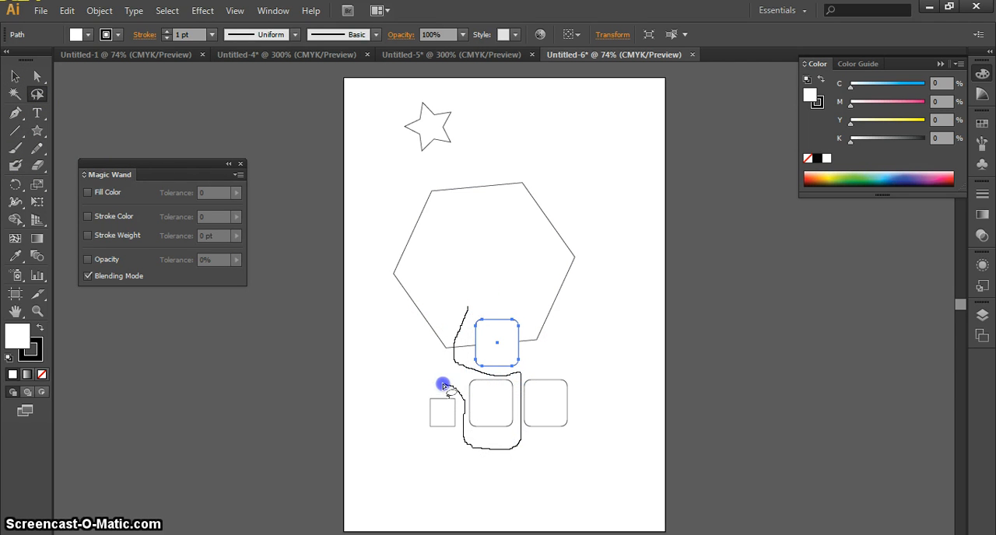
drag(423, 400, 410, 420)
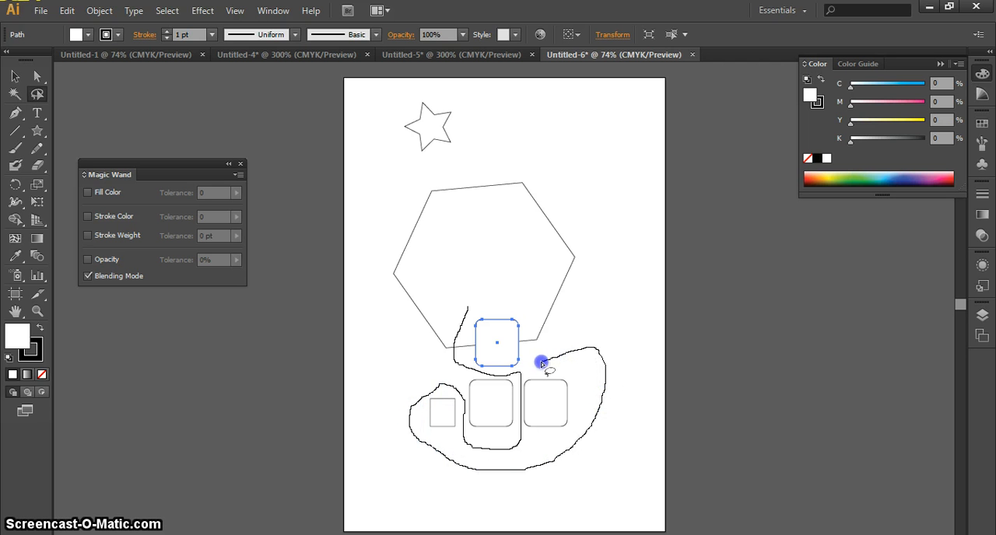
drag(459, 358, 467, 312)
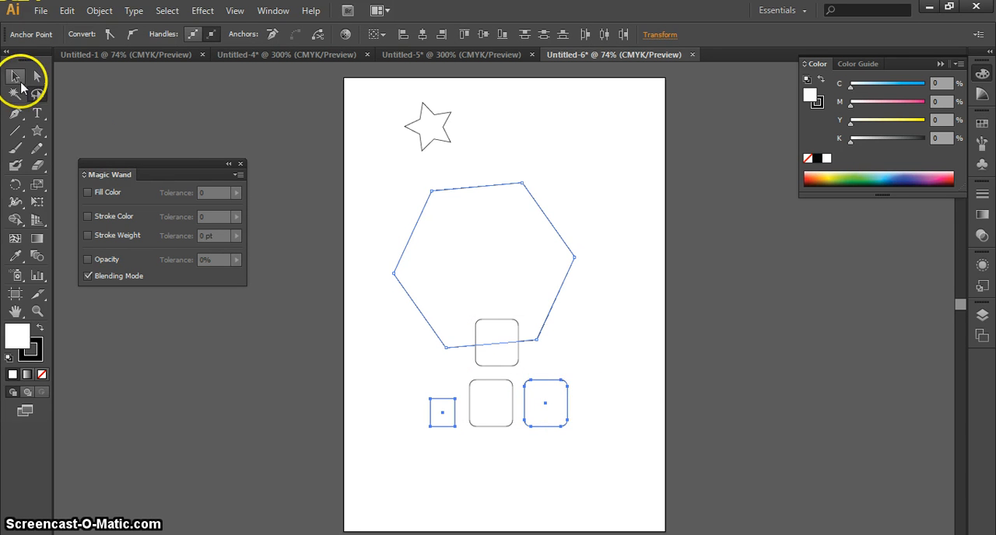
Clear the selection and use a Selection tool marquee to select the hexagon and all the rectangles.
click(14, 76)
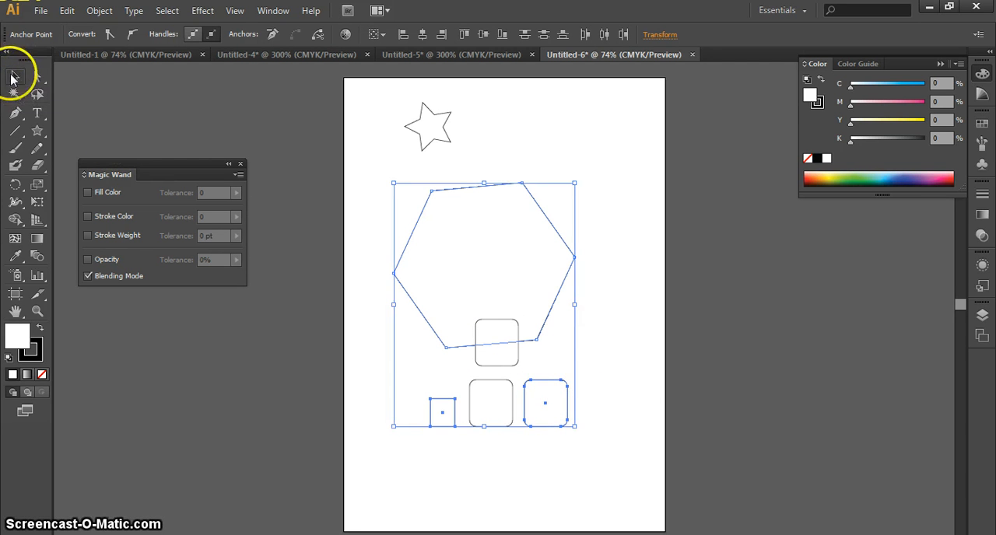
click(565, 151)
drag(460, 405, 431, 472)
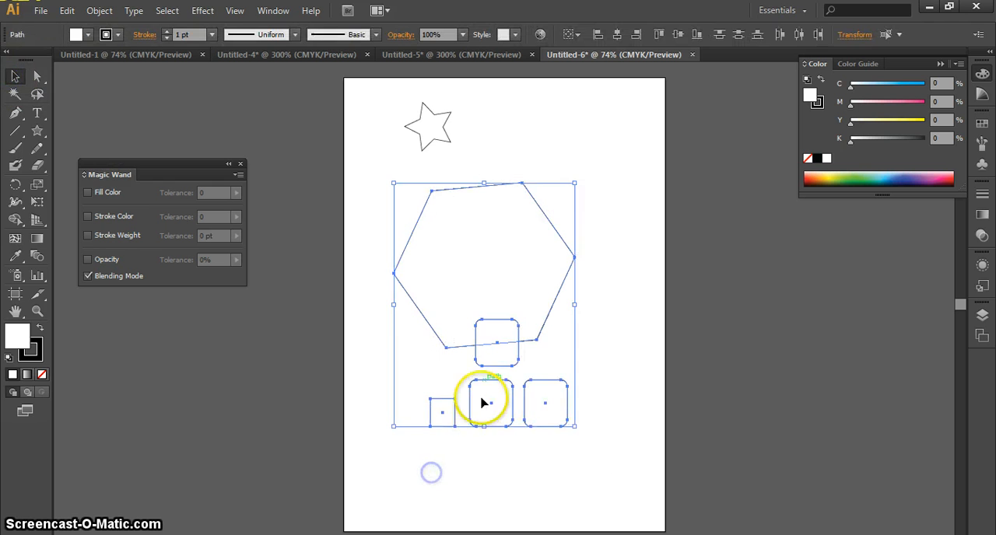
Delete the star, the hexagon and all the rectangles to empty the artboard.
drag(406, 405, 357, 484)
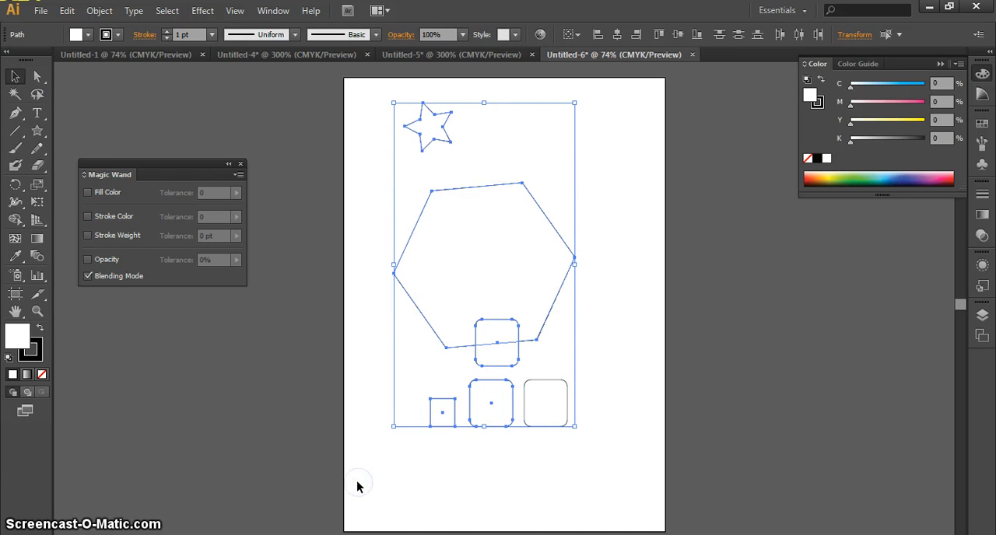
key(Delete)
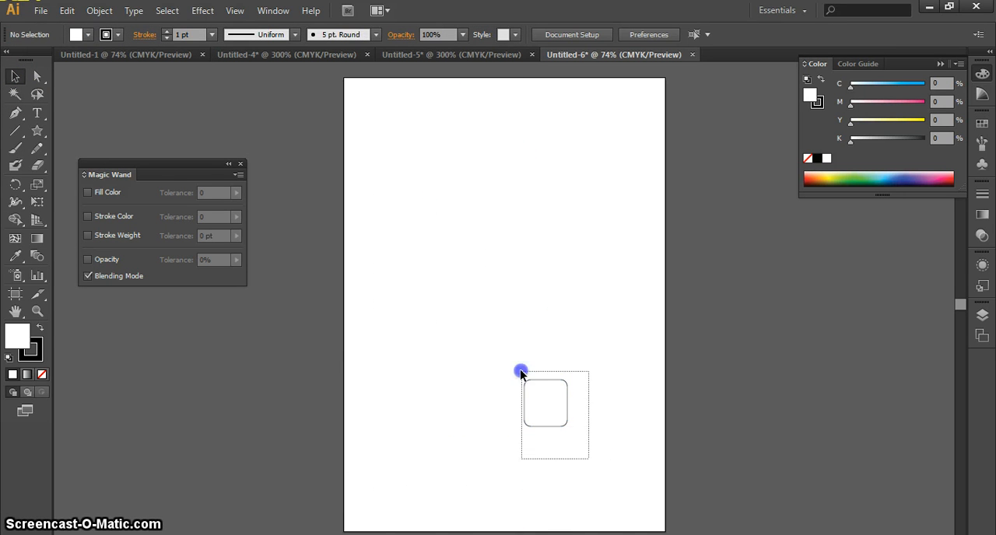
drag(521, 373, 520, 371)
key(Delete)
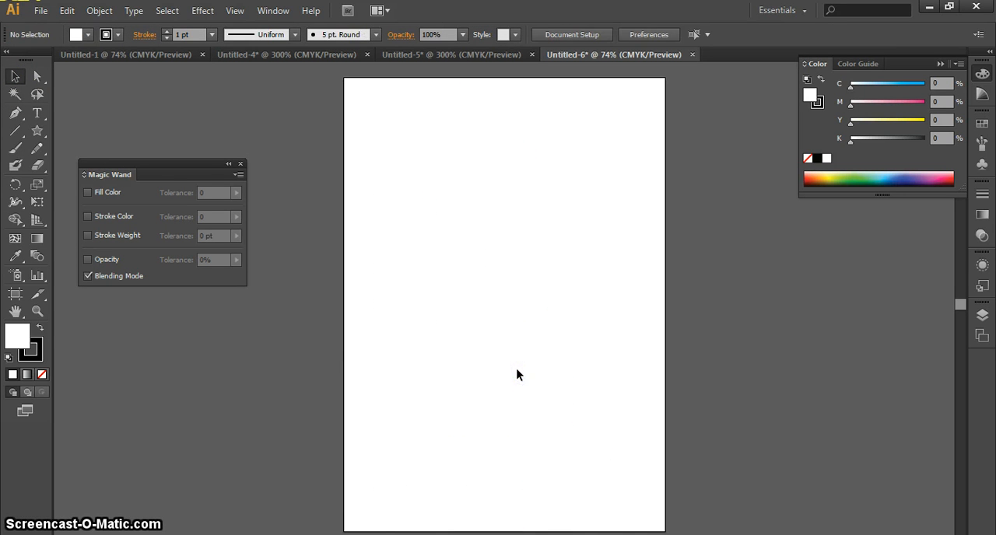
Draw a large irregular straight-sided polygon in the upper part of the artboard with the Pen tool, closing it at its starting point.
click(15, 121)
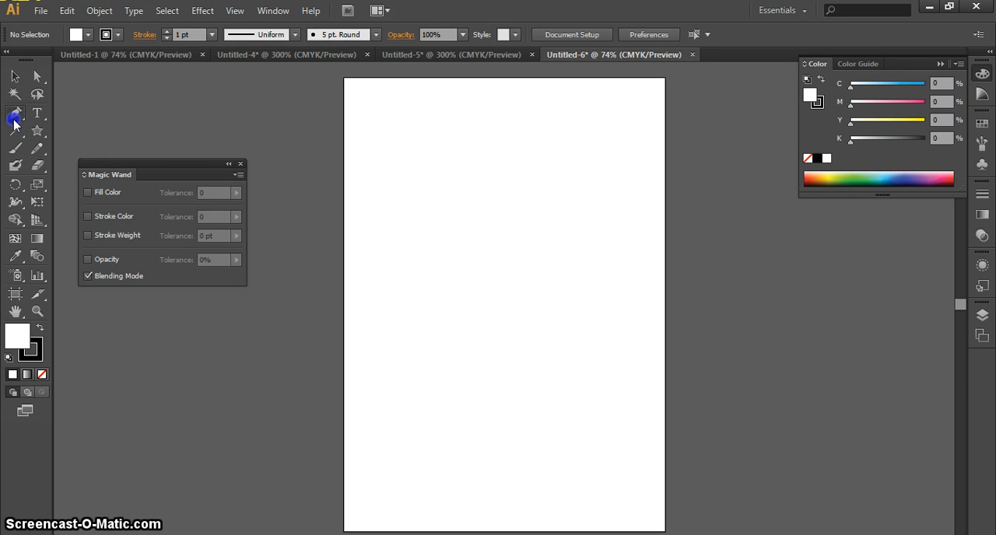
click(452, 174)
click(377, 258)
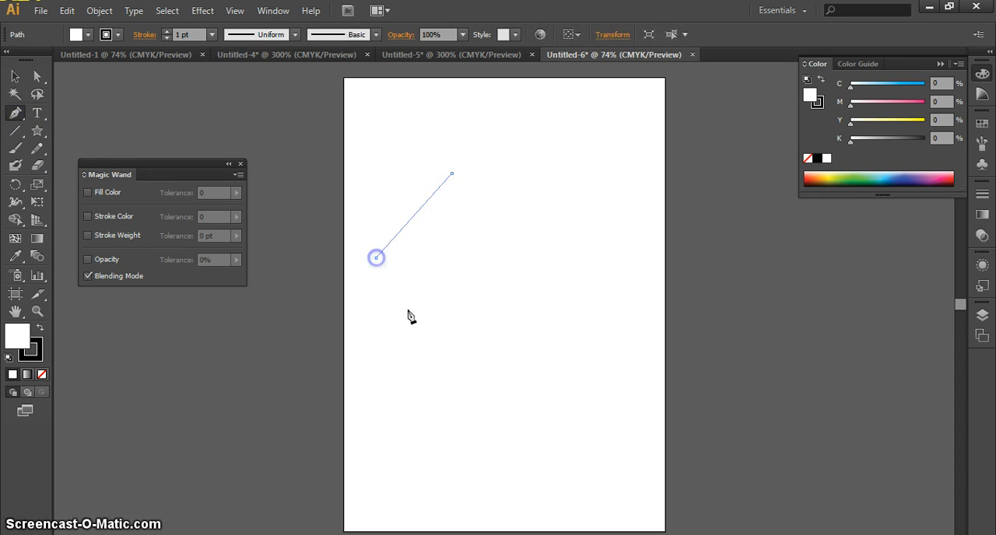
click(426, 344)
click(480, 316)
click(519, 356)
click(496, 405)
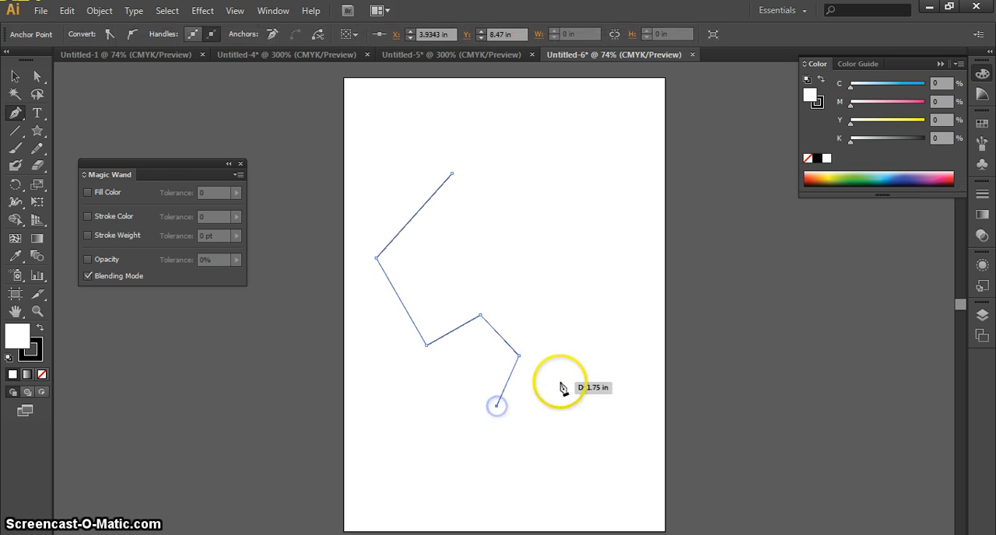
click(560, 381)
click(600, 299)
click(555, 228)
click(492, 230)
click(479, 205)
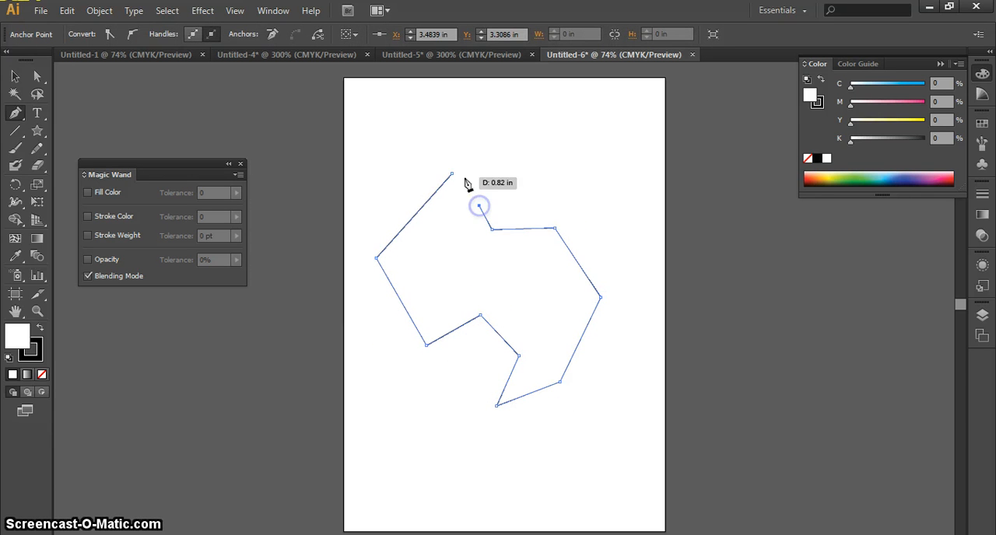
click(467, 185)
click(456, 173)
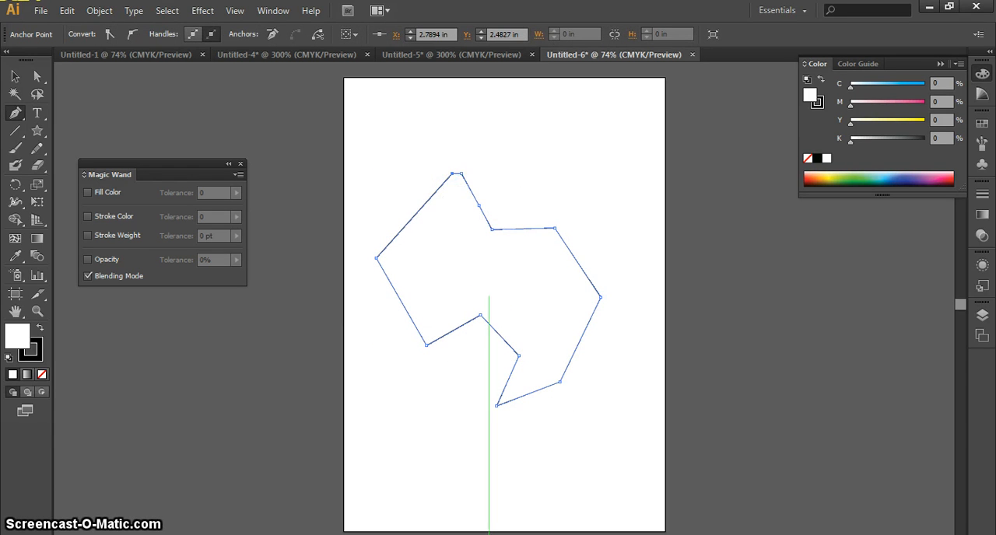
Switch to the Selection tool and clear the selection of the finished polygon.
click(15, 76)
click(345, 168)
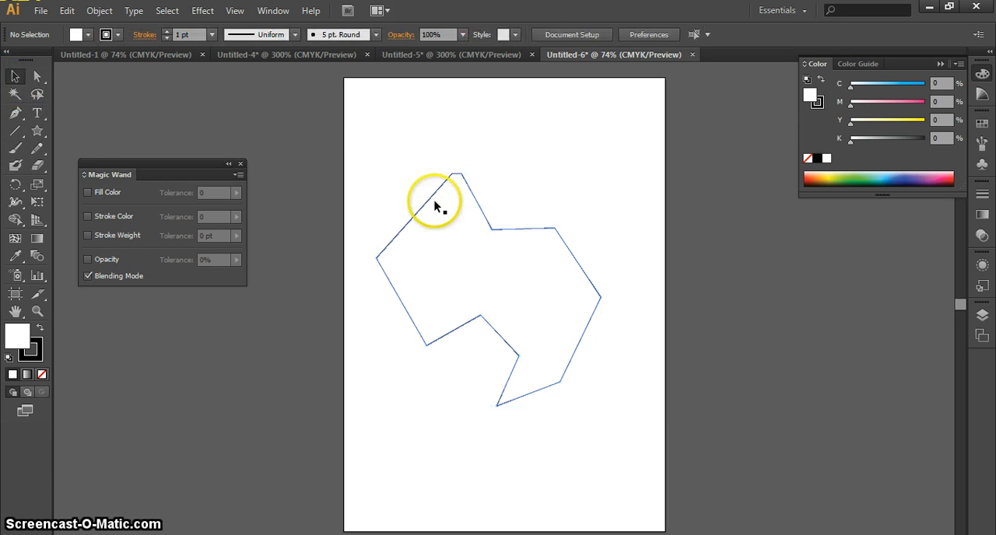
click(482, 216)
click(573, 420)
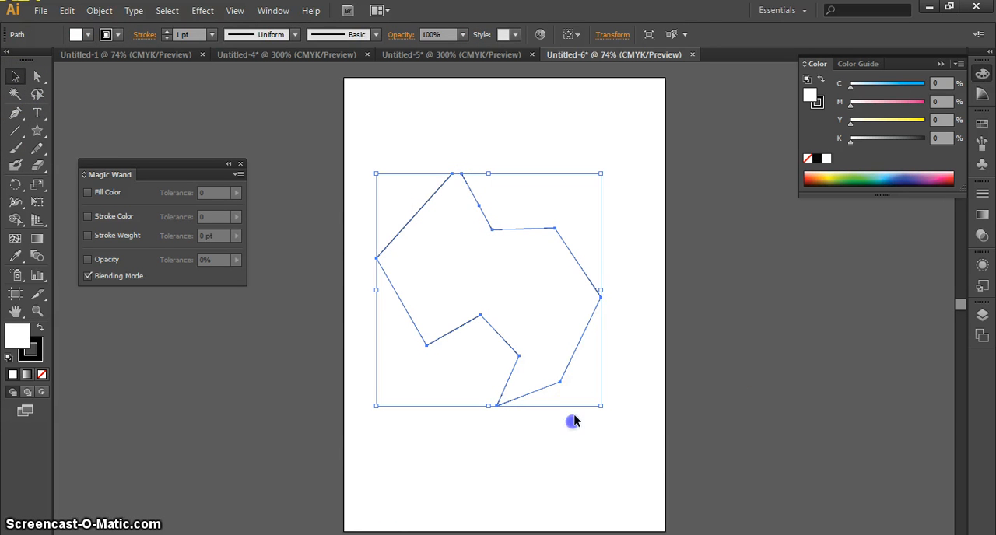
With the Pen tool, draw a straight horizontal segment above the polygon and continue it with three curved segments down the right side.
click(15, 113)
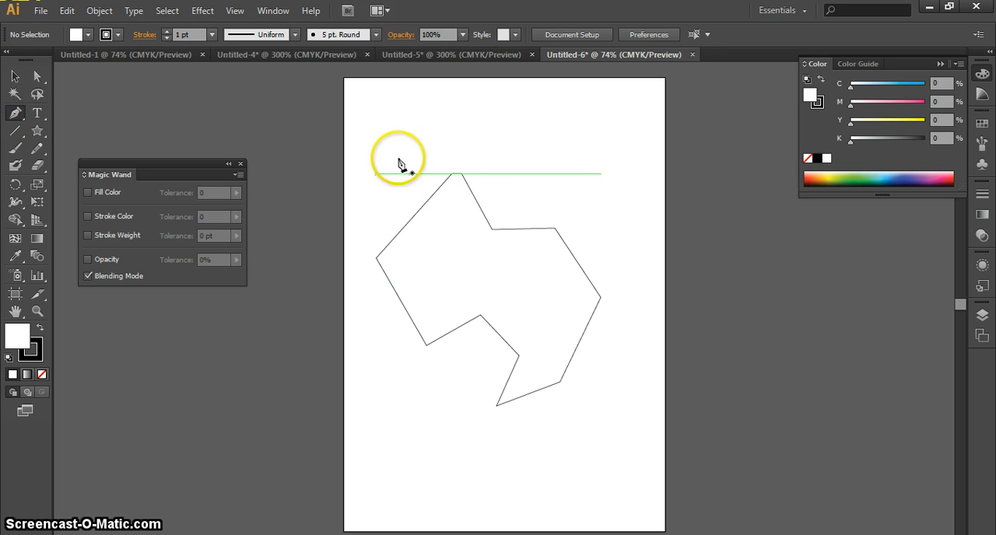
click(391, 140)
click(582, 140)
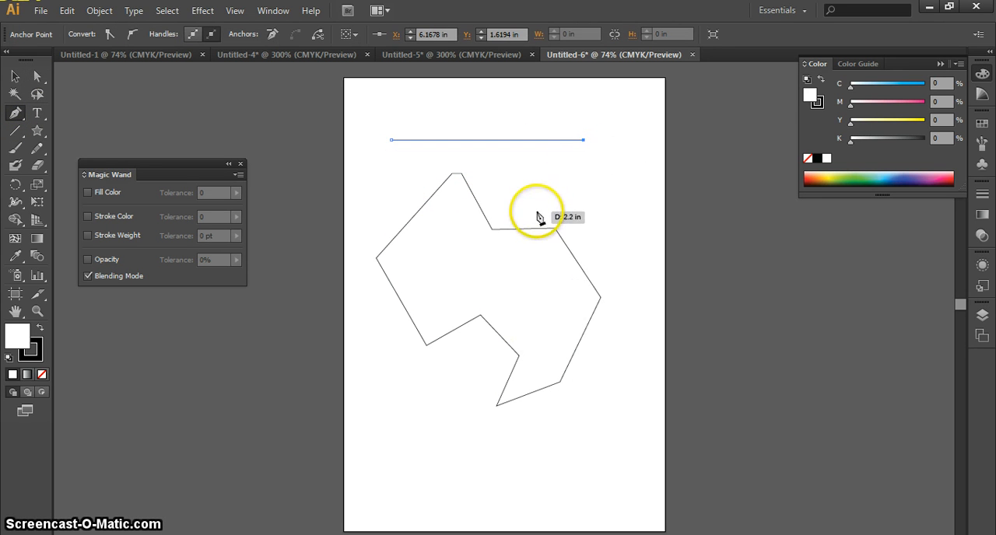
drag(536, 211, 515, 215)
drag(446, 226, 514, 286)
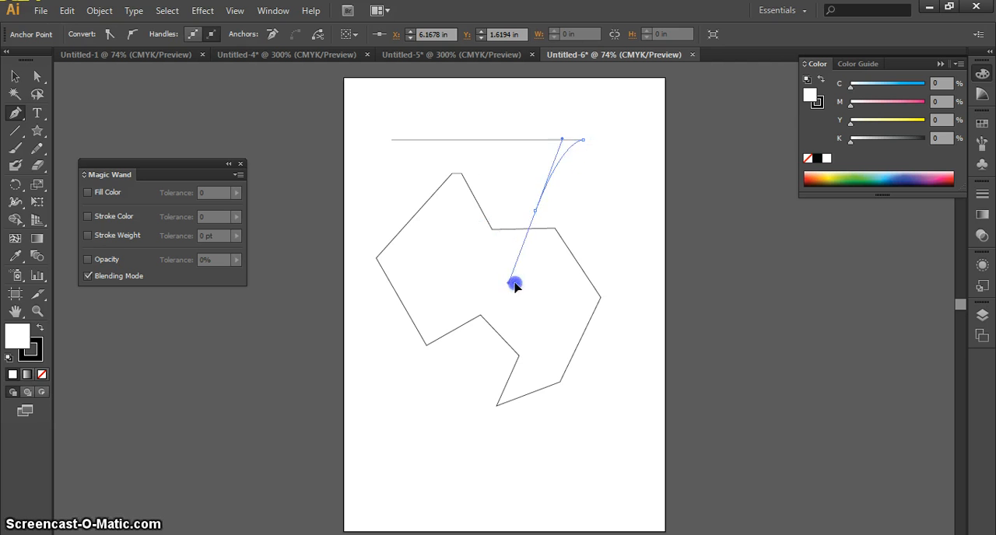
drag(563, 237, 541, 236)
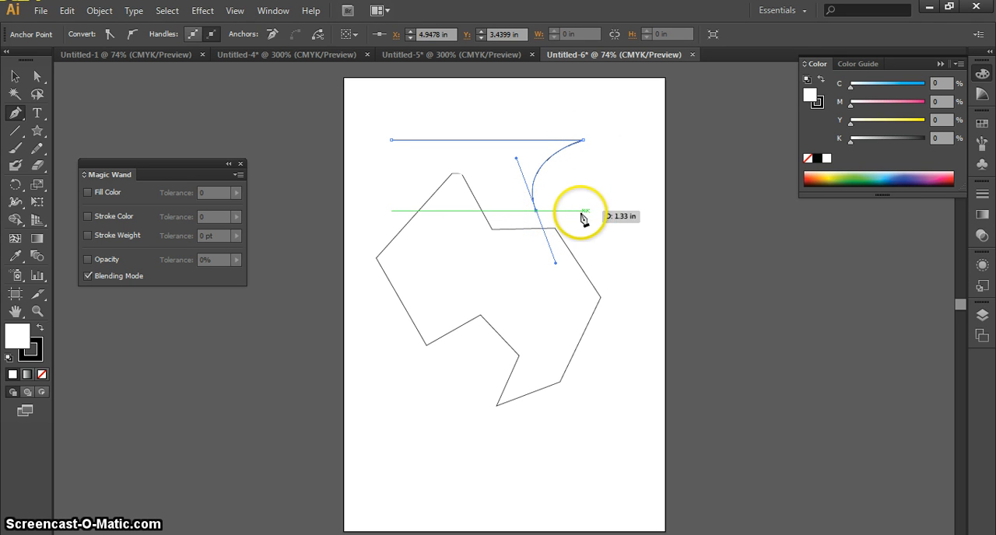
drag(621, 217, 632, 272)
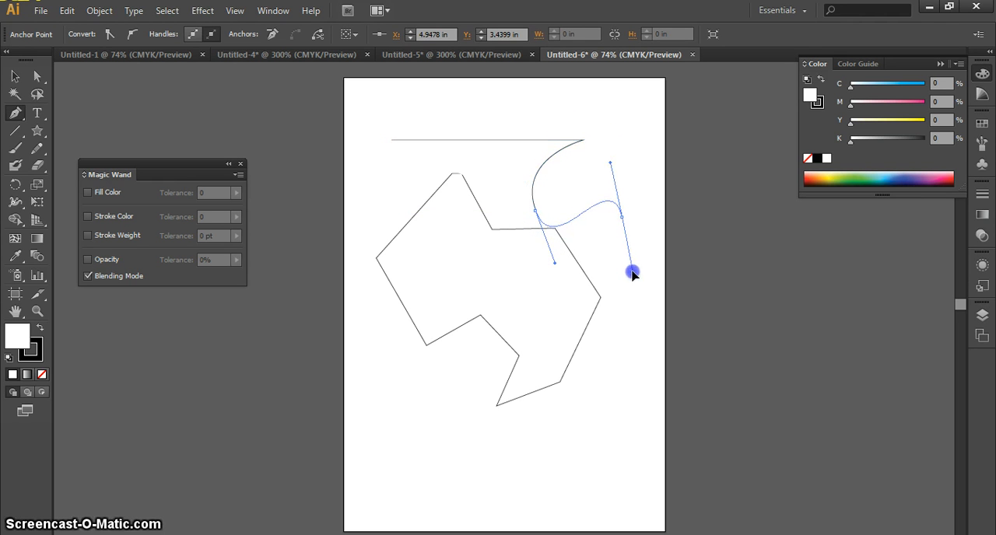
drag(553, 315, 543, 377)
drag(547, 418, 545, 420)
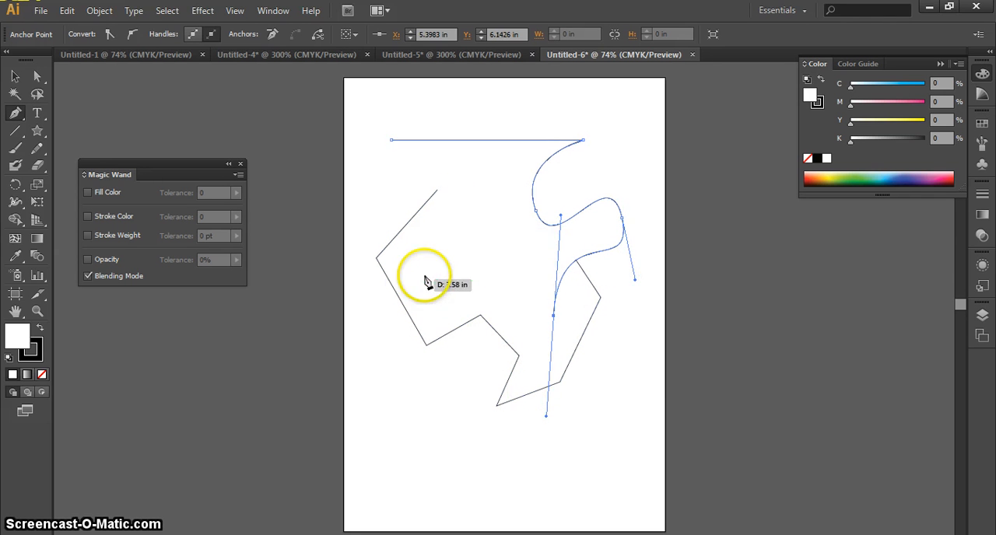
Continue the path with curved segments through the middle and around the left side, closing it at the straight segment's left end.
drag(435, 259, 460, 223)
drag(487, 188, 516, 193)
drag(489, 167, 424, 185)
drag(391, 192, 375, 215)
drag(391, 358, 443, 430)
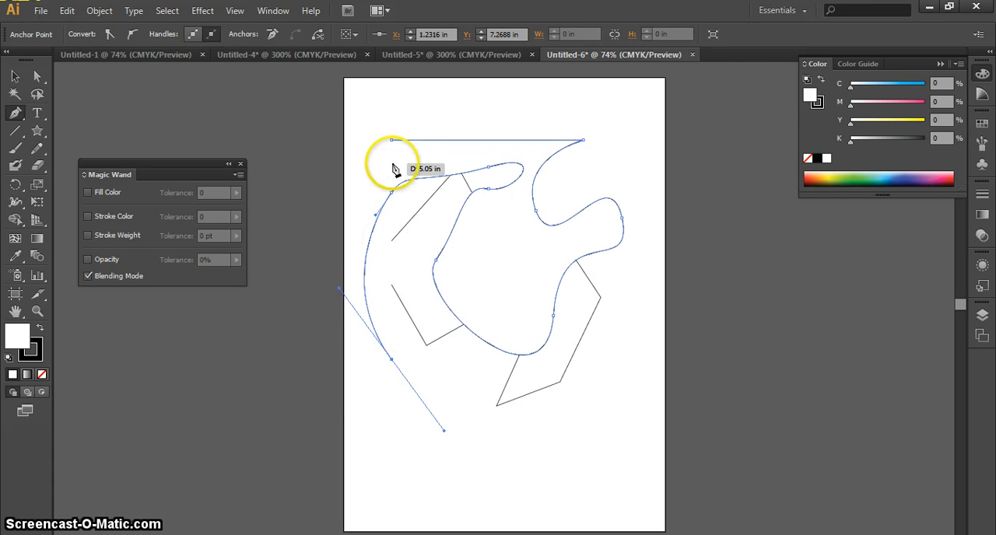
click(392, 142)
Select the straight-sided polygon with the Selection tool and delete it, keeping the curved path.
click(15, 76)
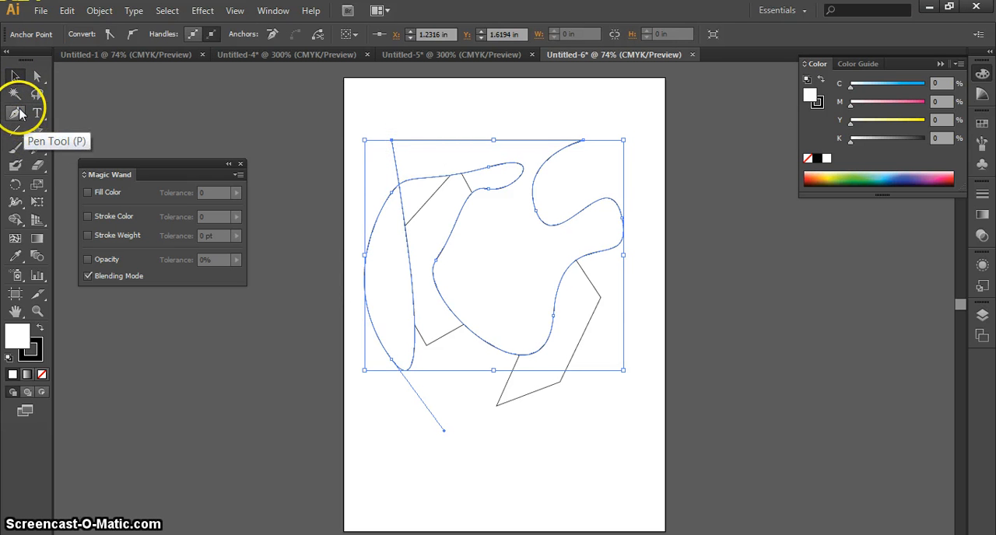
click(458, 96)
click(488, 140)
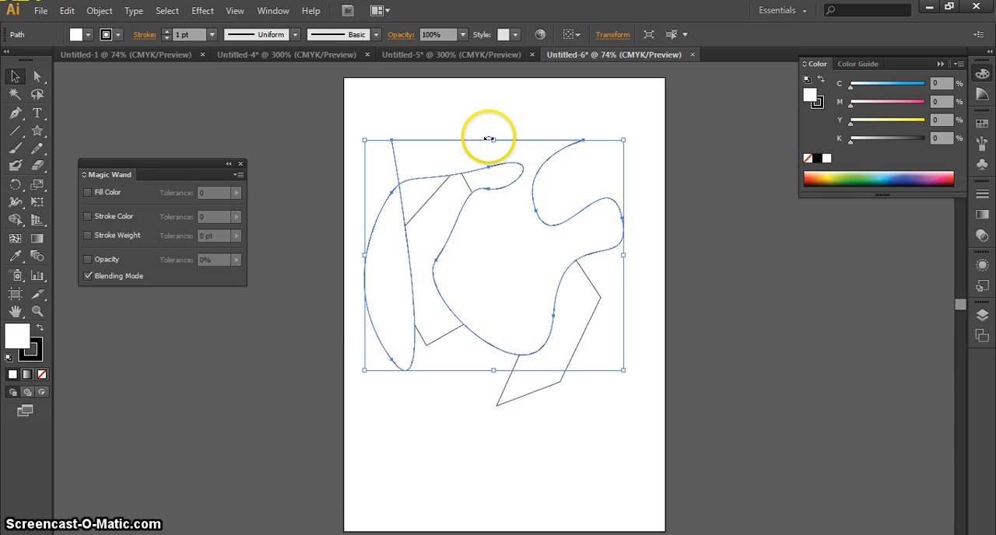
click(545, 387)
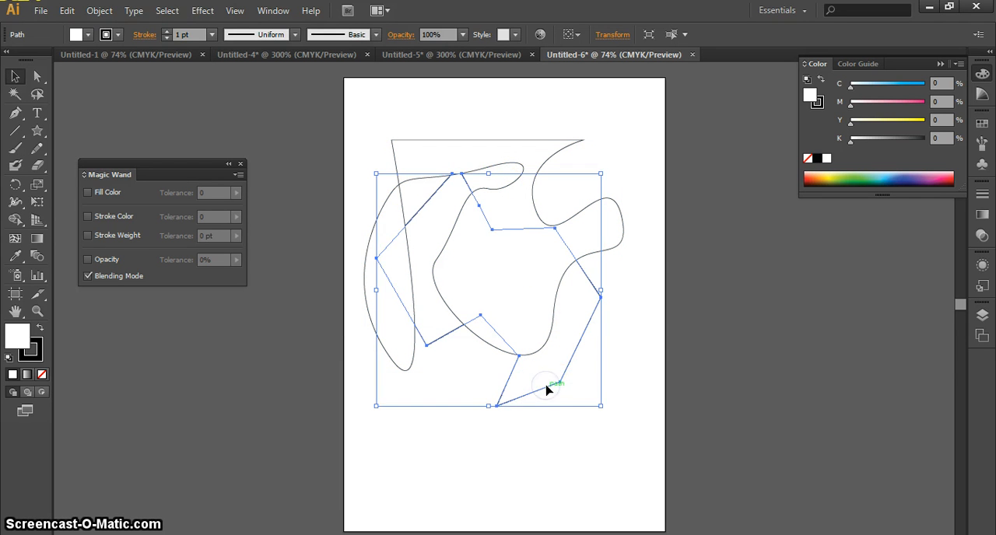
key(Delete)
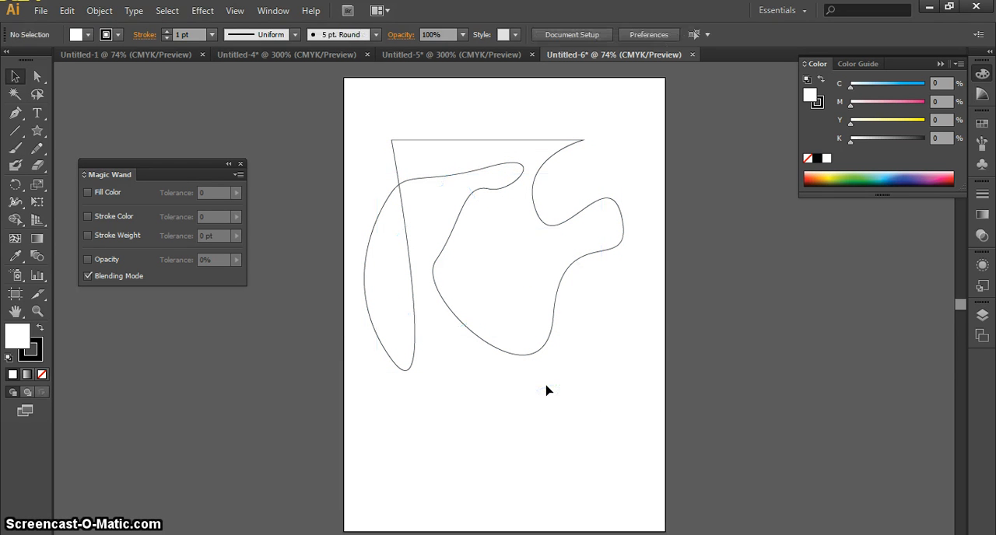
Select the curved path and add four anchor points along its straight top edge with the Add Anchor Point tool.
click(511, 182)
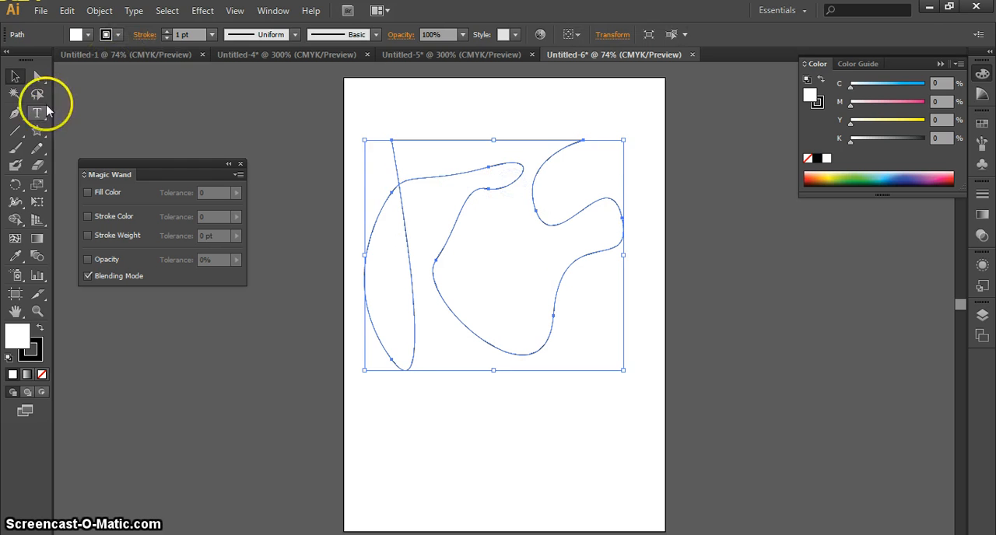
click(14, 115)
drag(14, 116, 108, 136)
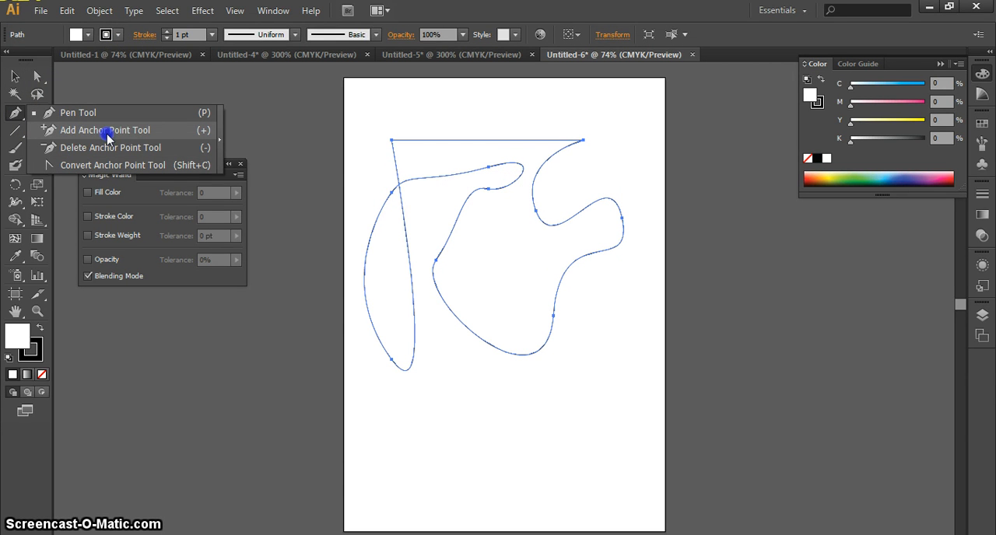
drag(108, 134, 108, 137)
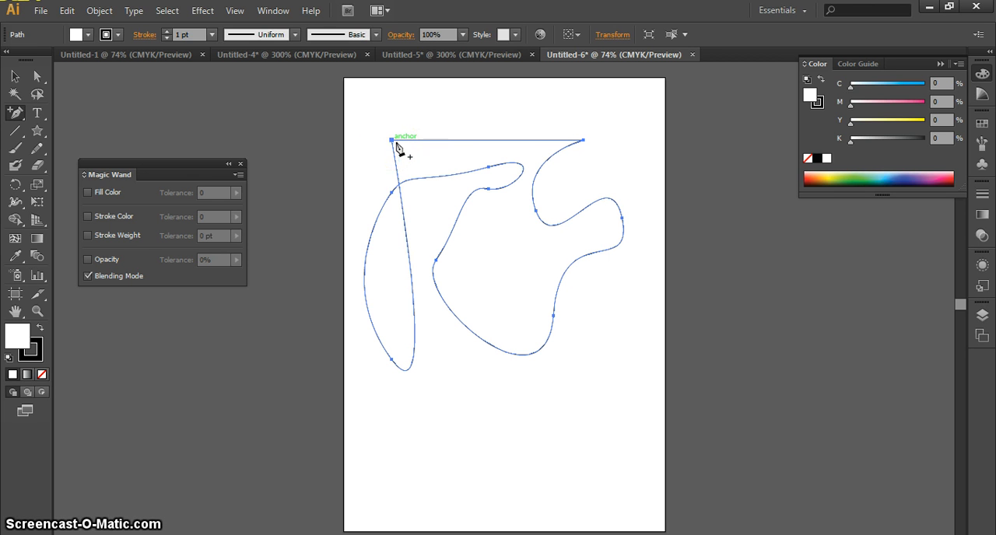
click(432, 143)
click(477, 146)
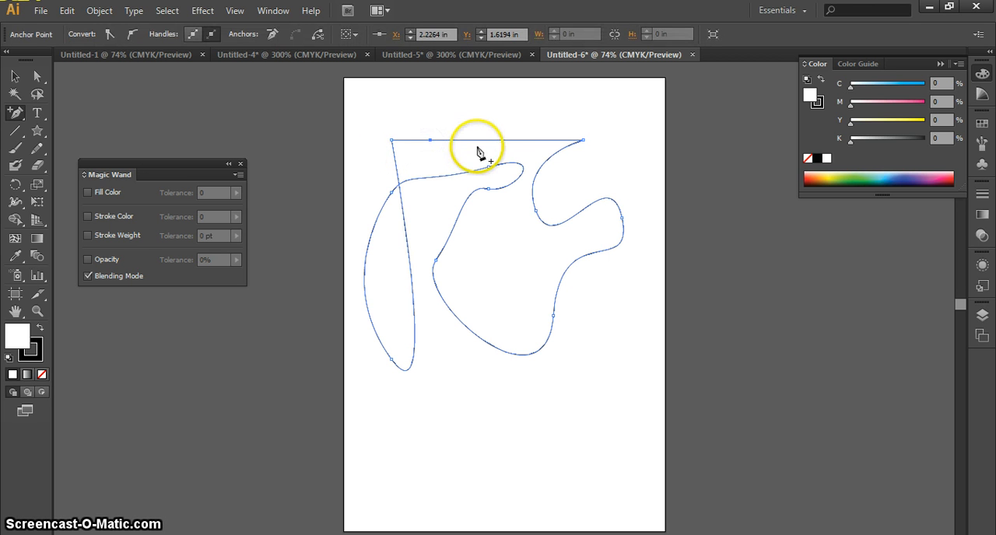
click(521, 140)
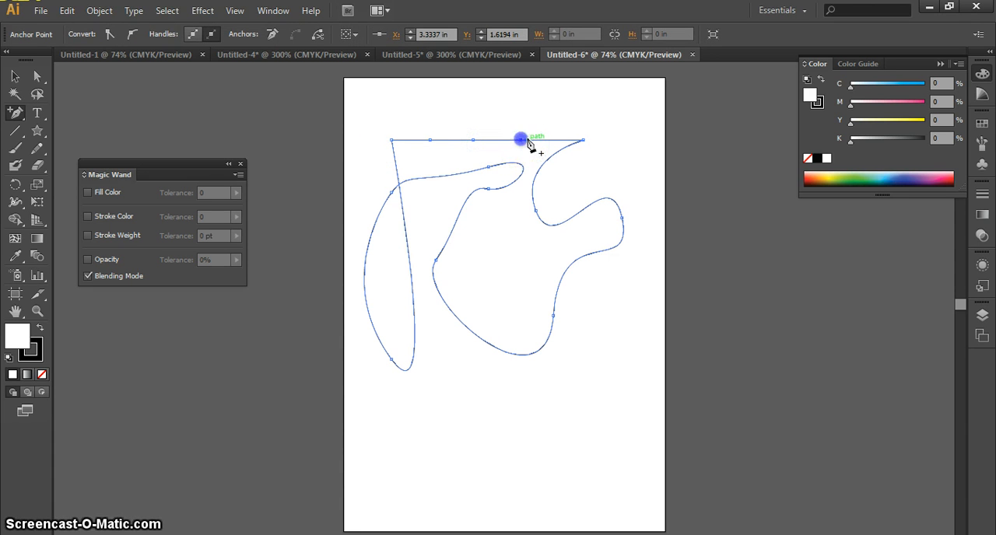
click(549, 140)
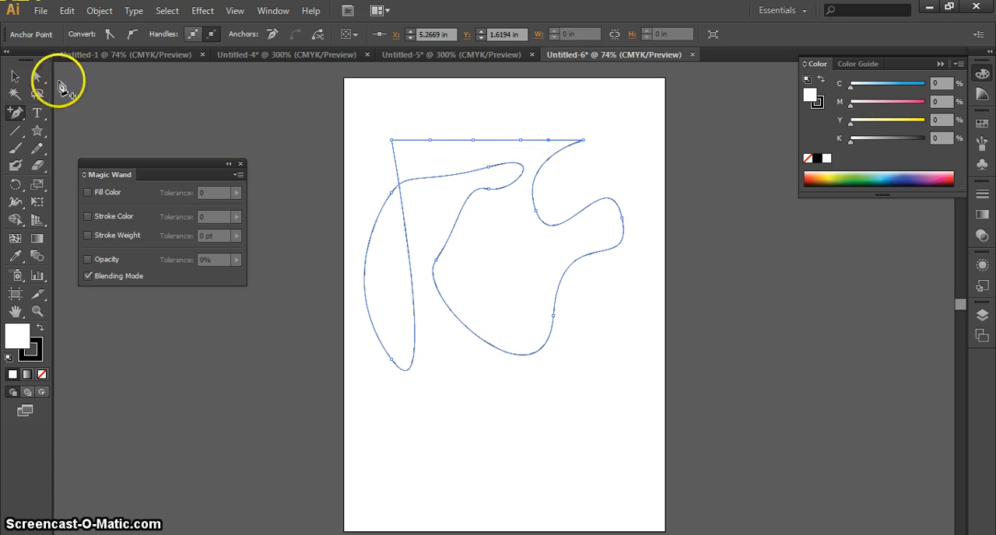
Switch to the Direct Selection tool and clear the selection of the curved path.
click(15, 76)
click(35, 77)
click(447, 122)
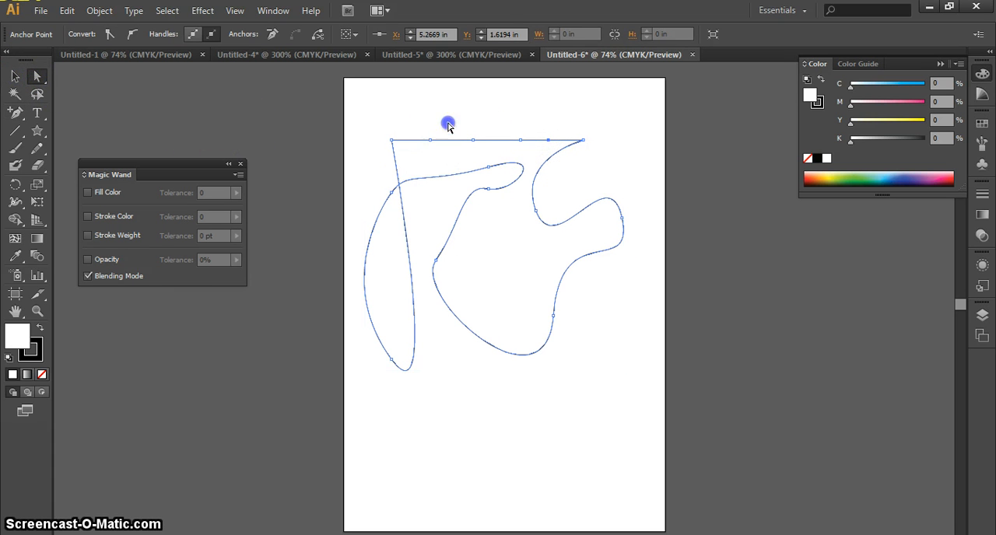